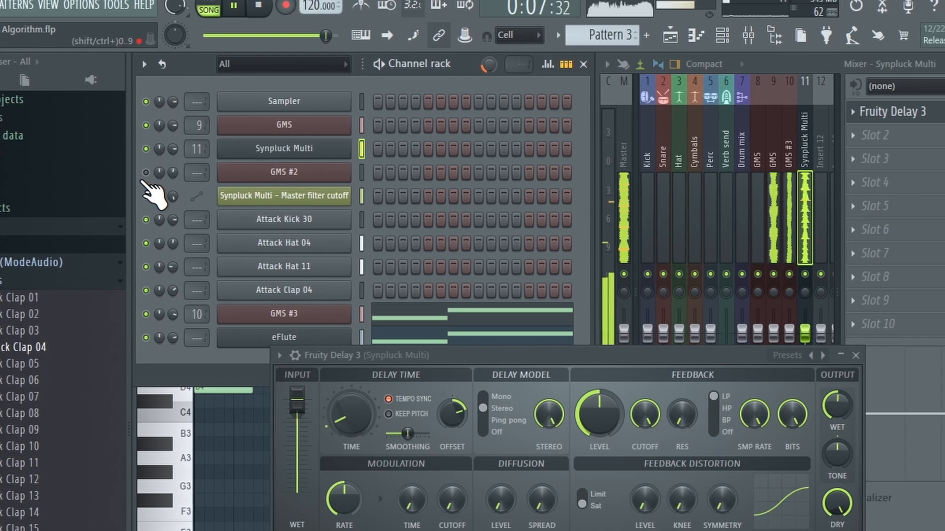
left_click(153, 172)
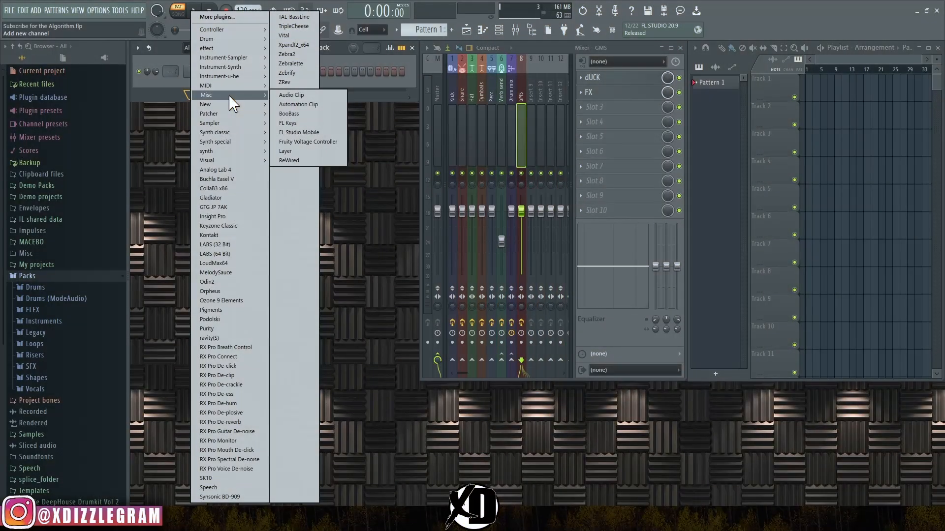
Add a GMS synth channel and load the Pad 2 MC preset from the Pads & Textures bank
mouse_move(239, 131)
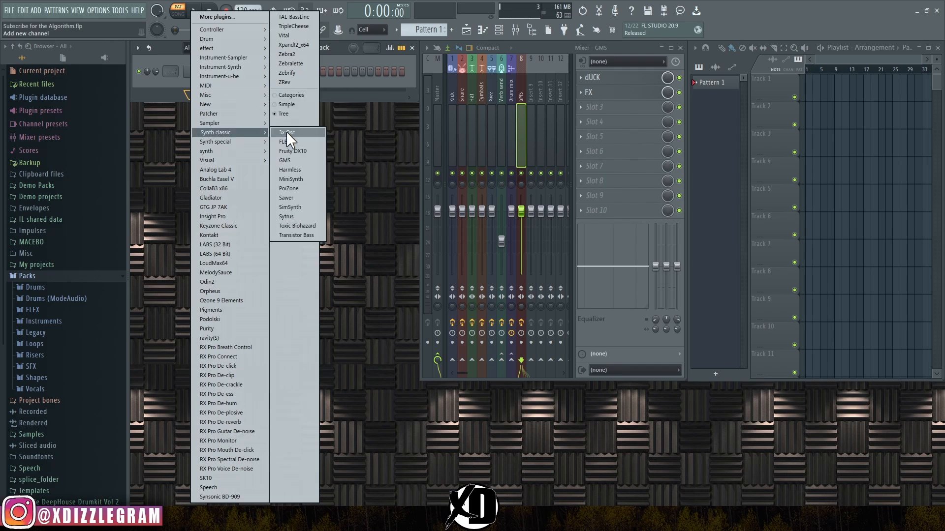
left_click(294, 158)
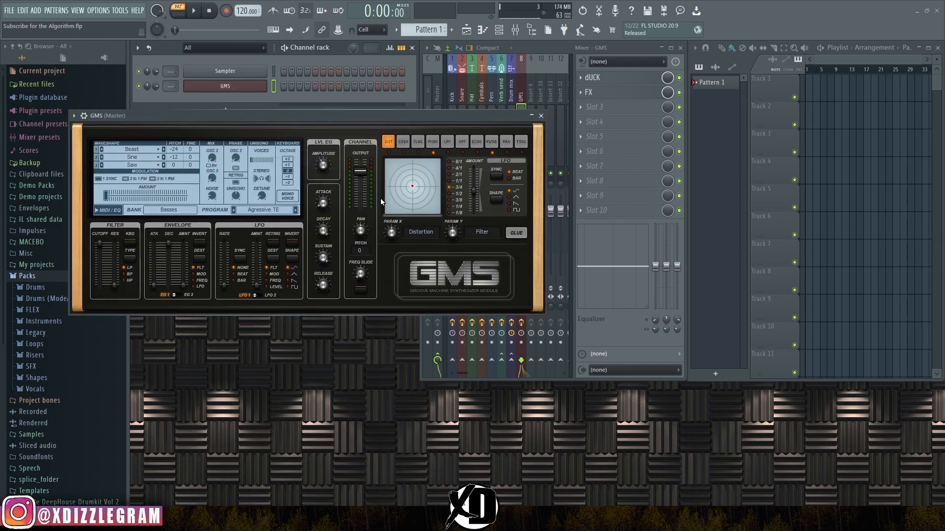
left_click(180, 211)
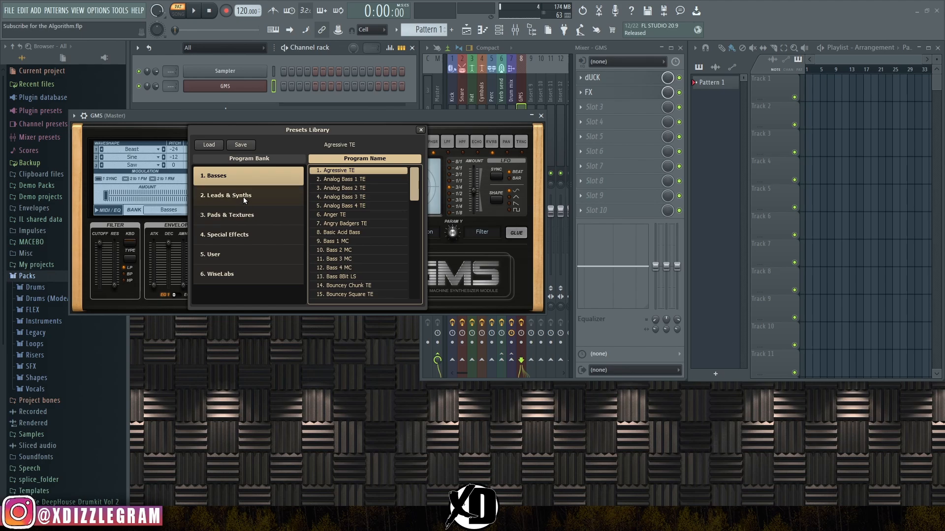
left_click(247, 215)
double_click(349, 259)
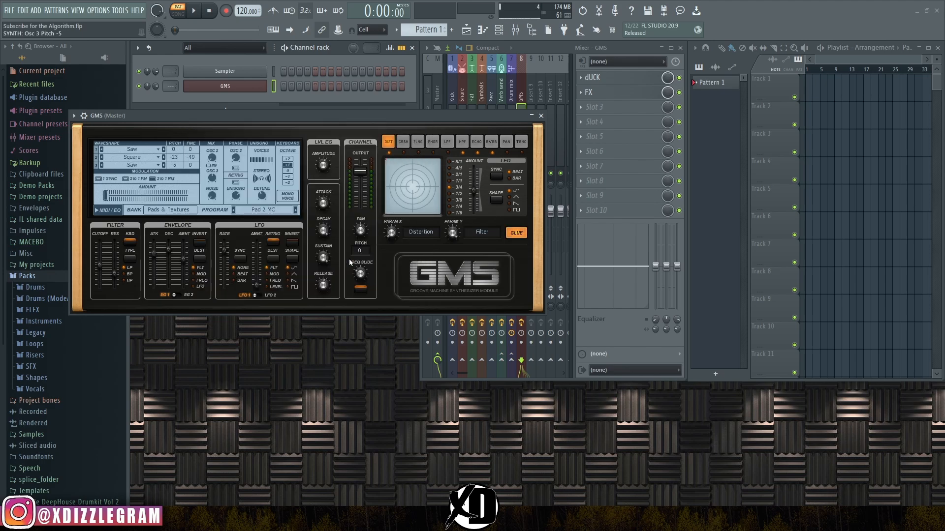
Open the piano roll for the GMS channel and close the synth's window
right_click(242, 85)
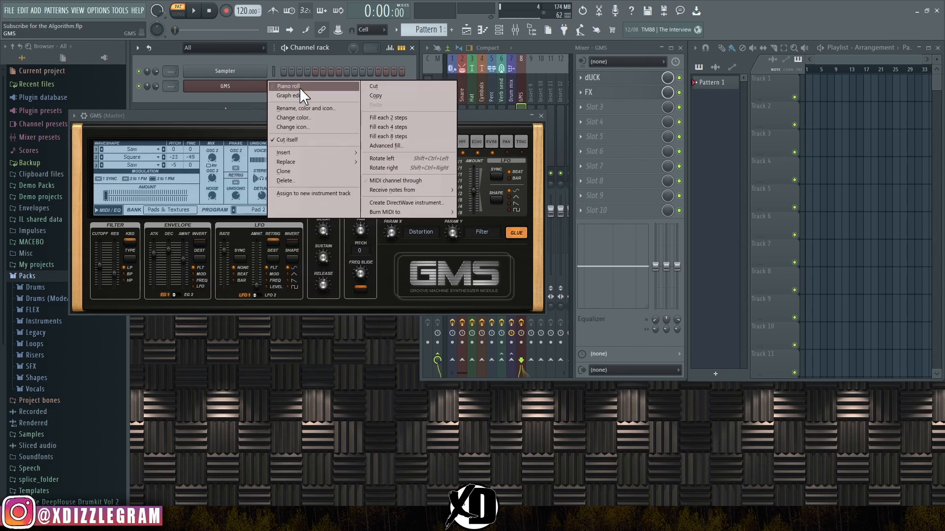
left_click(299, 87)
left_click(541, 115)
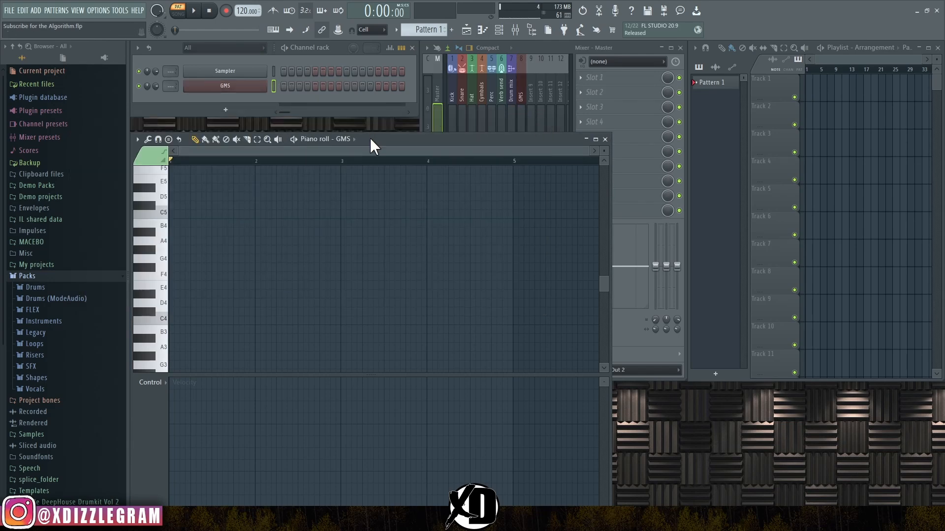
left_click_drag(370, 139, 373, 128)
Stamp a four-bar Minor 9th chord with its root on E3 at the start of the pattern
left_click(169, 125)
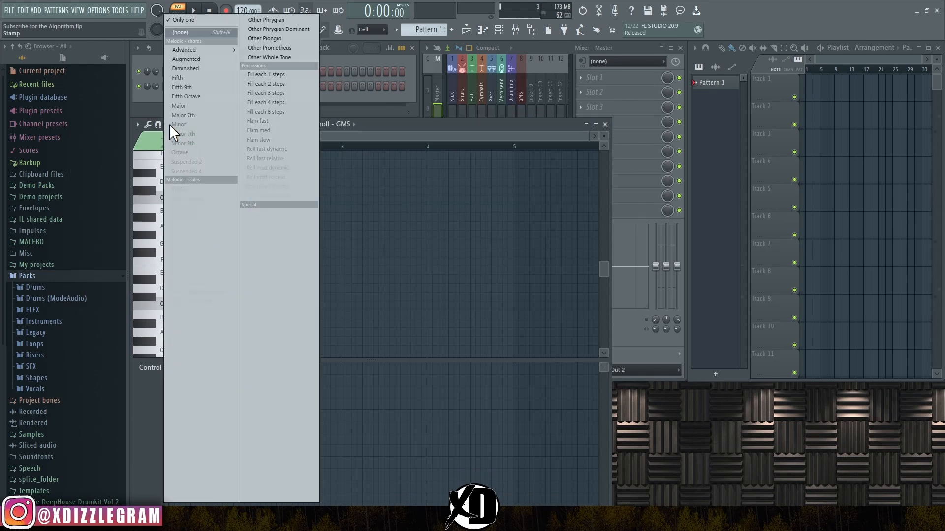
left_click(205, 140)
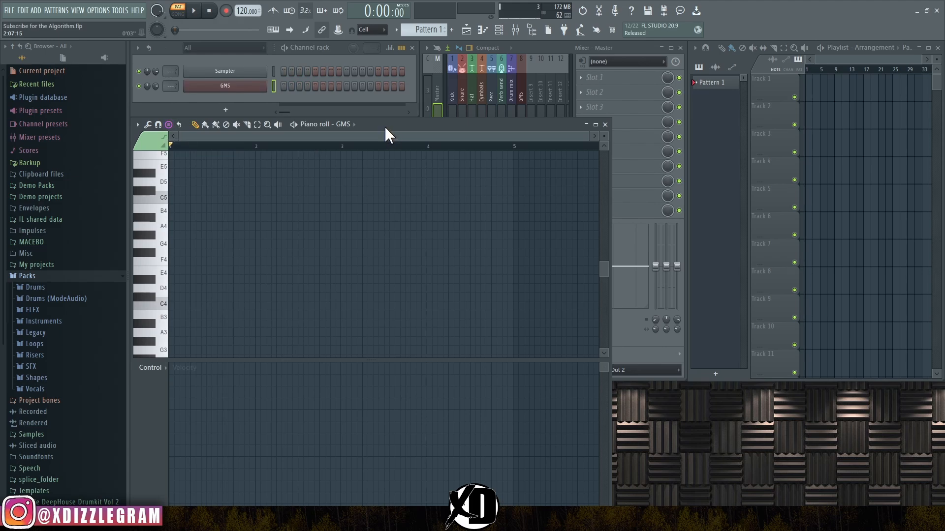
scroll(295, 232, "down", 5)
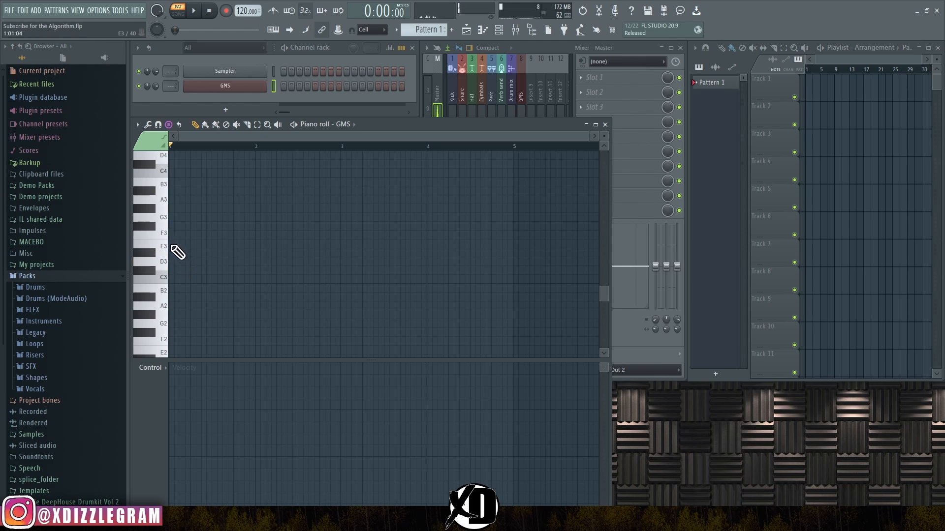
key("ctrl+v")
scroll(333, 276, "up", 4)
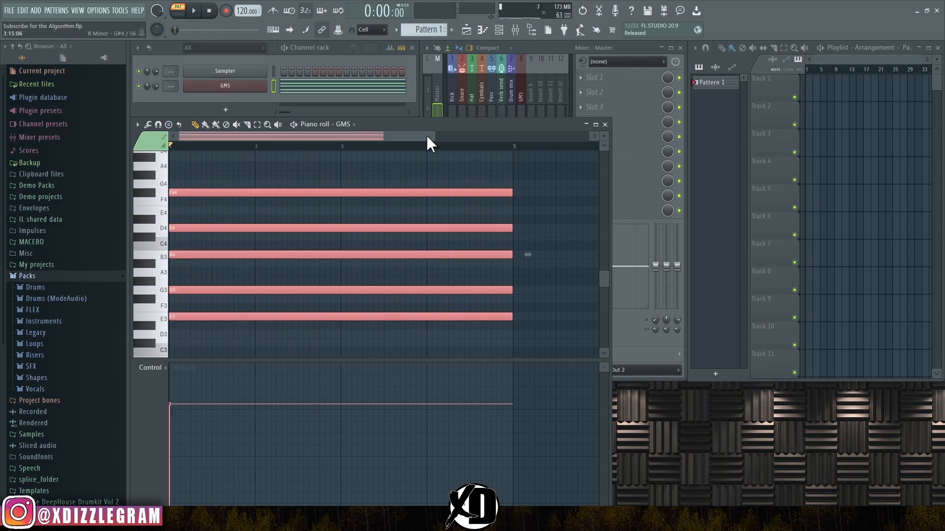
Play back the stamped chord and enlarge the piano roll's note area to show the lower octaves
left_click_drag(456, 126, 472, 83)
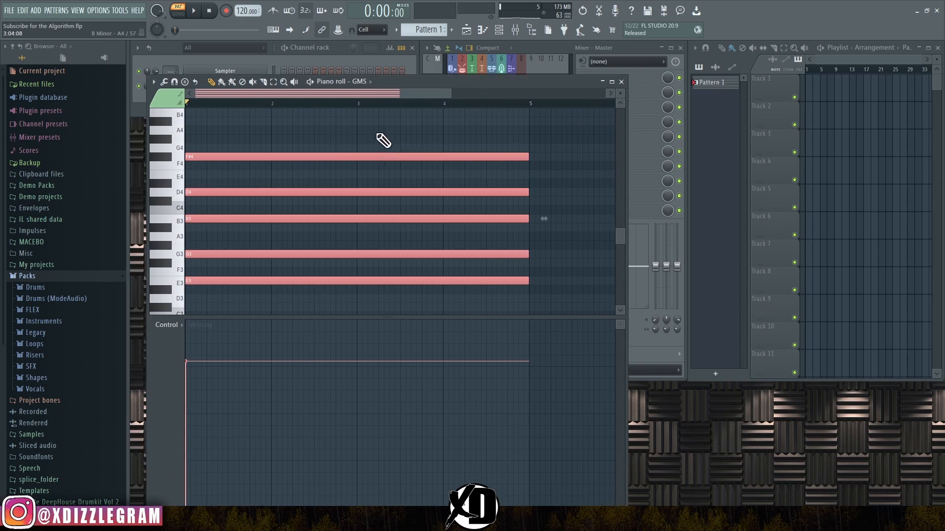
scroll(348, 115, "down", 2)
key("space")
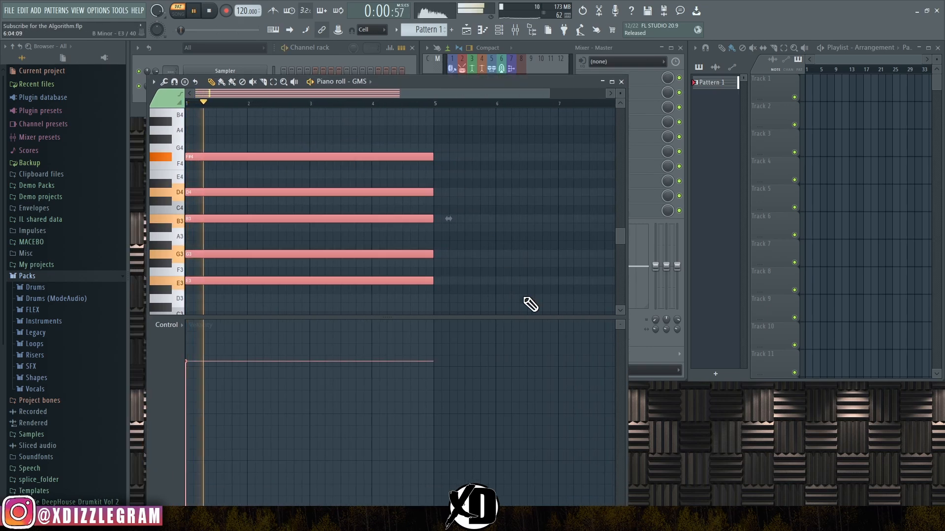
left_click_drag(551, 330, 545, 409)
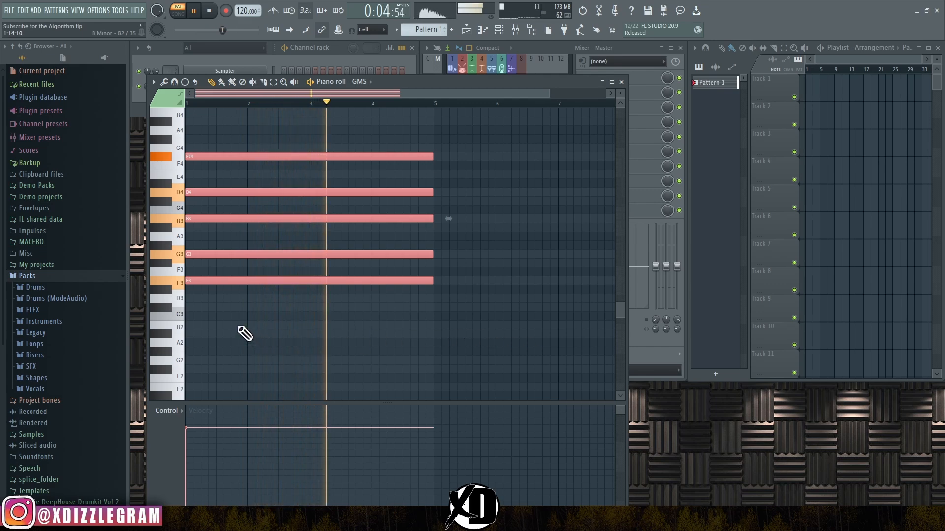
key("space")
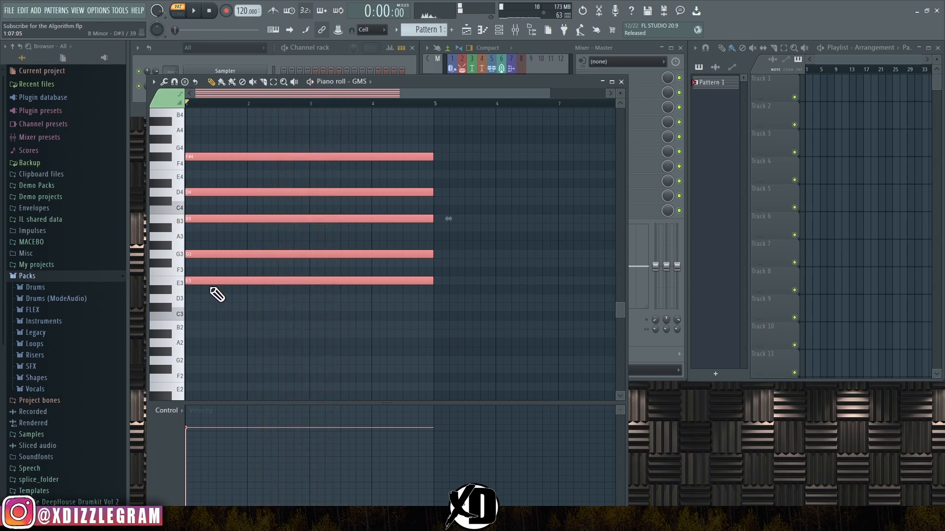
Transpose the whole chord down so its root sits on D3, and play it back
left_click(211, 281)
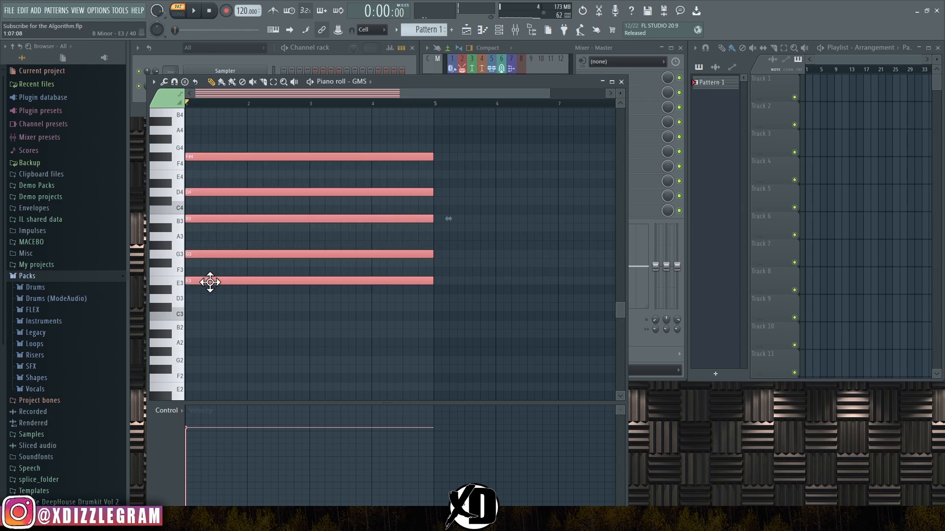
left_click_drag(212, 281, 205, 300)
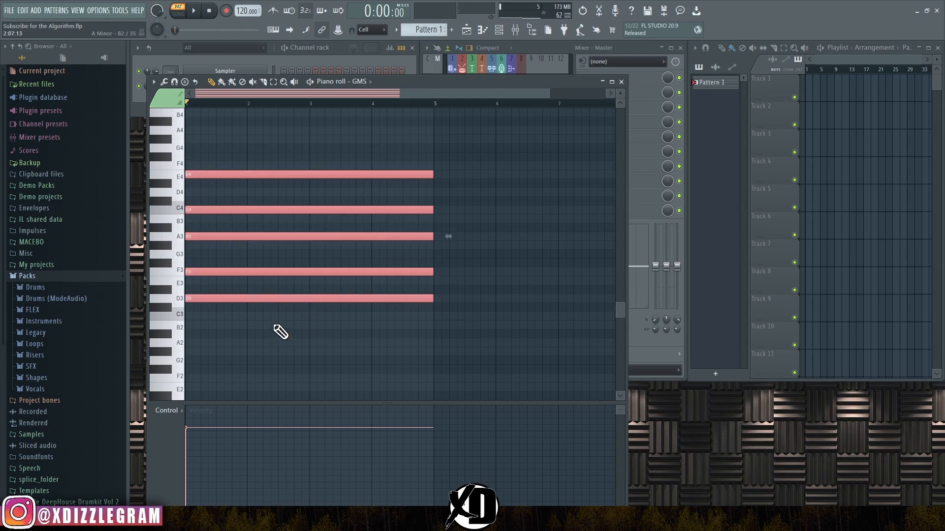
key("space")
left_click(207, 298)
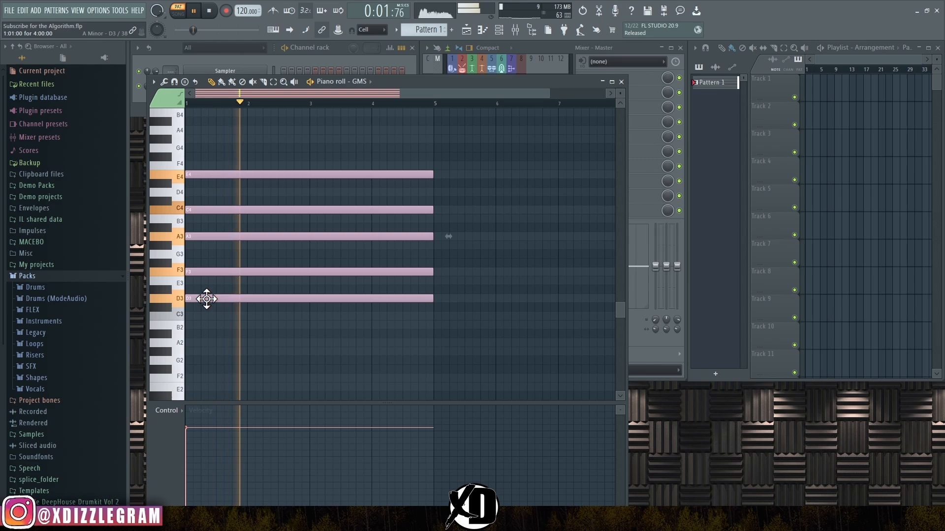
key("space")
Transpose the whole chord up so its root sits on F3, and play it back
left_click_drag(207, 298, 207, 270)
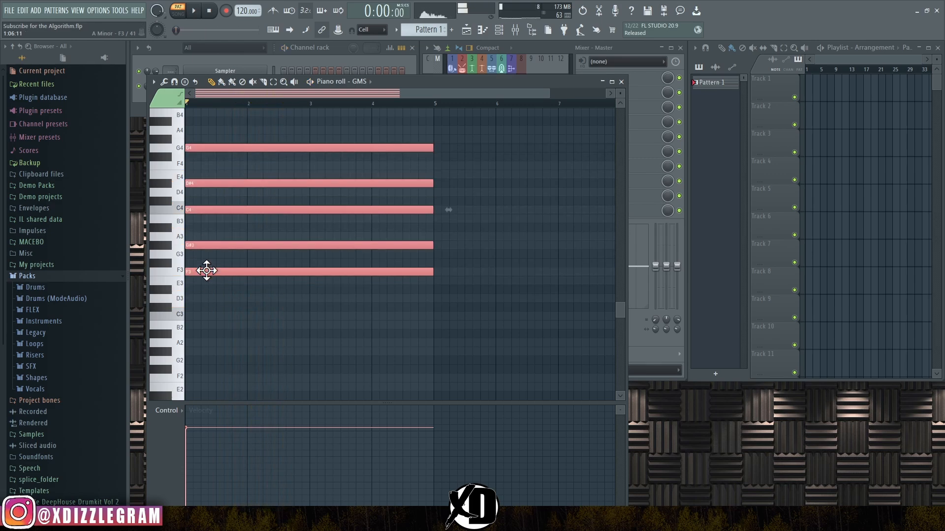
left_click(207, 271)
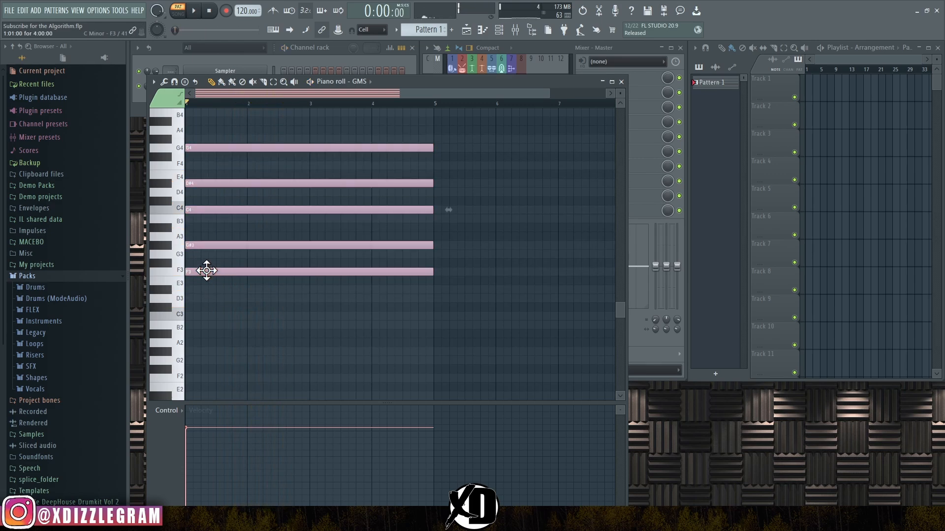
key("space")
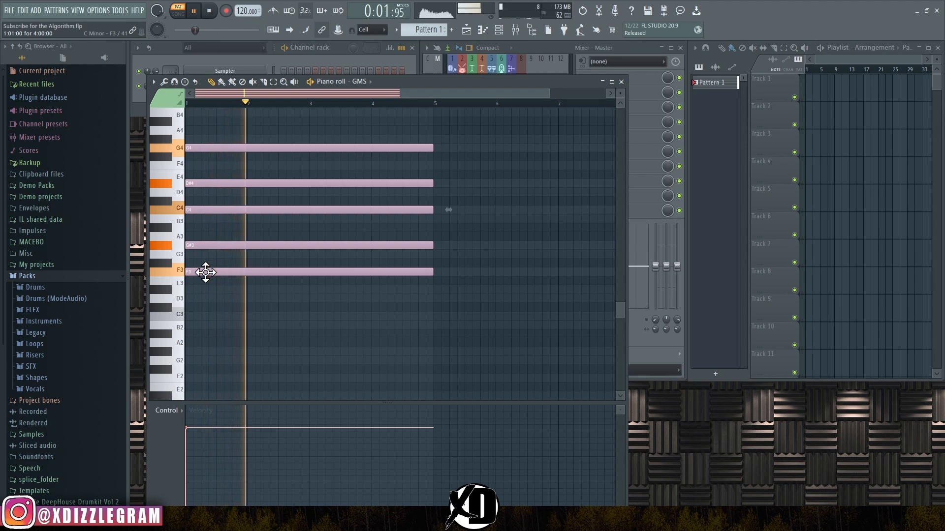
key("space")
Move the whole chord back to an E3 root and play it back
key("ctrl+a")
mouse_move(206, 272)
left_mouse_down()
mouse_move(204, 312)
mouse_move(208, 280)
left_mouse_up()
left_click(208, 278)
key("space")
key("space")
key("ctrl+a")
left_click(205, 300)
key("ctrl+a")
left_click(208, 280)
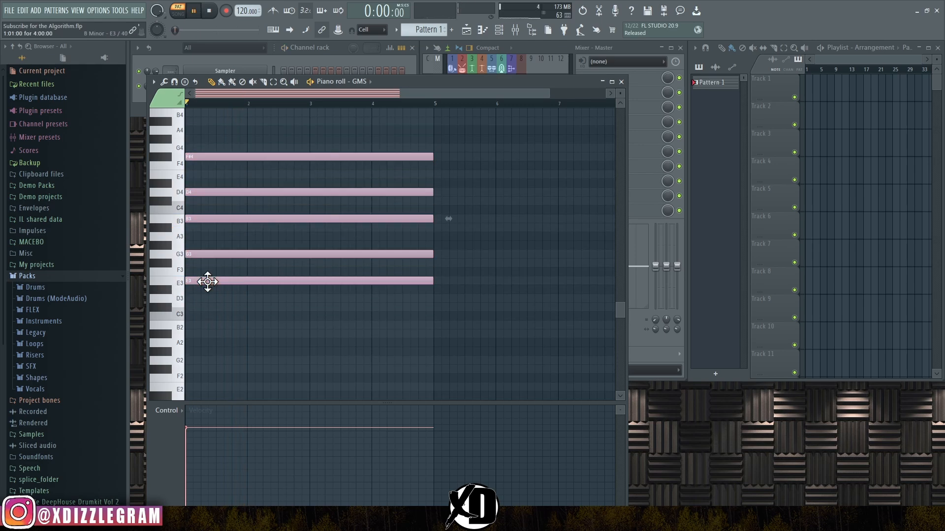
key("space")
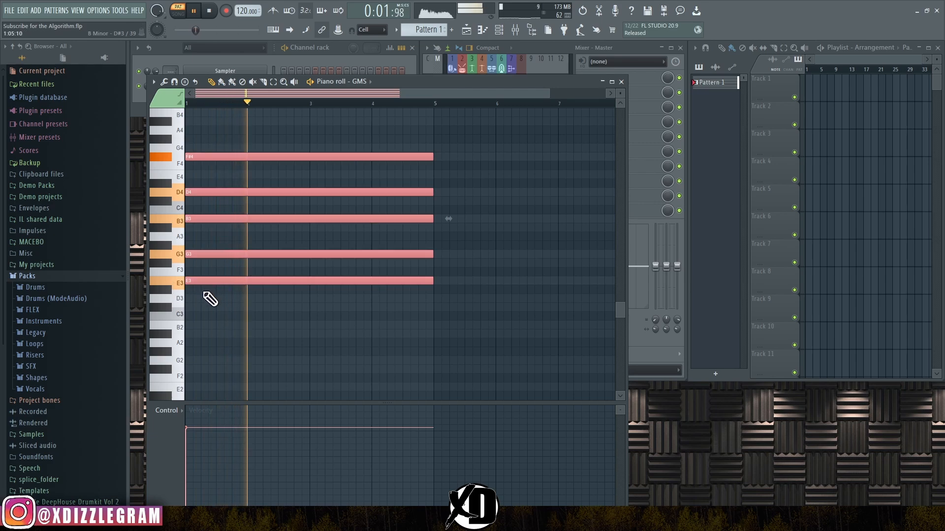
key("ctrl+a")
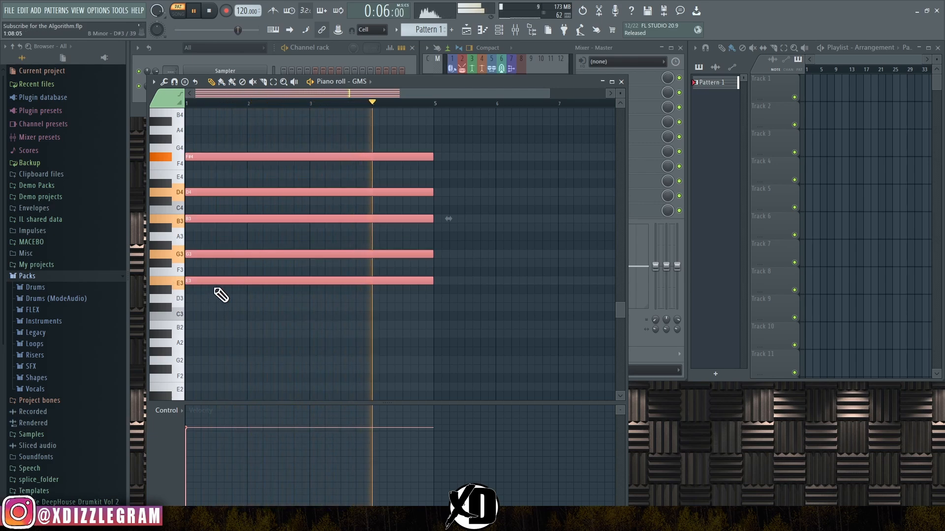
key("space")
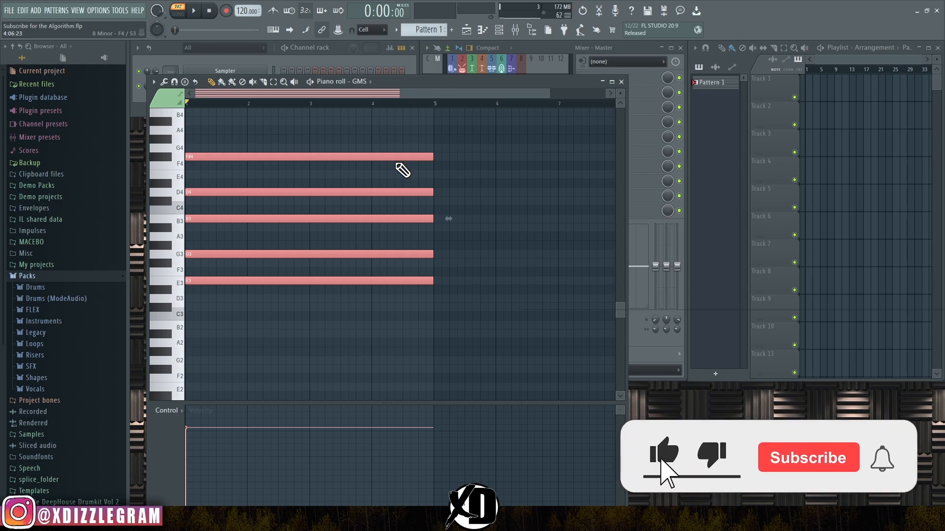
Place the Pattern 1 clip at the start of Track 1 in the playlist
left_click_drag(550, 96, 417, 94)
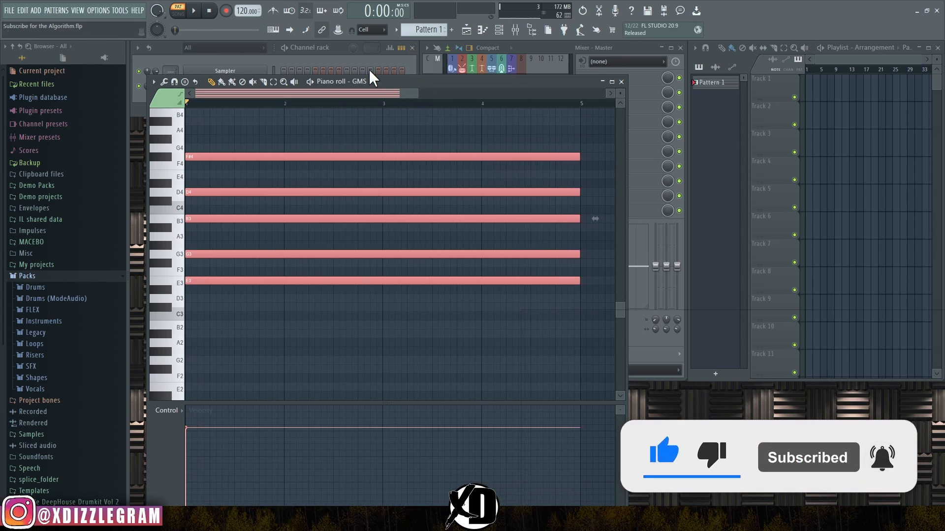
left_click(336, 49)
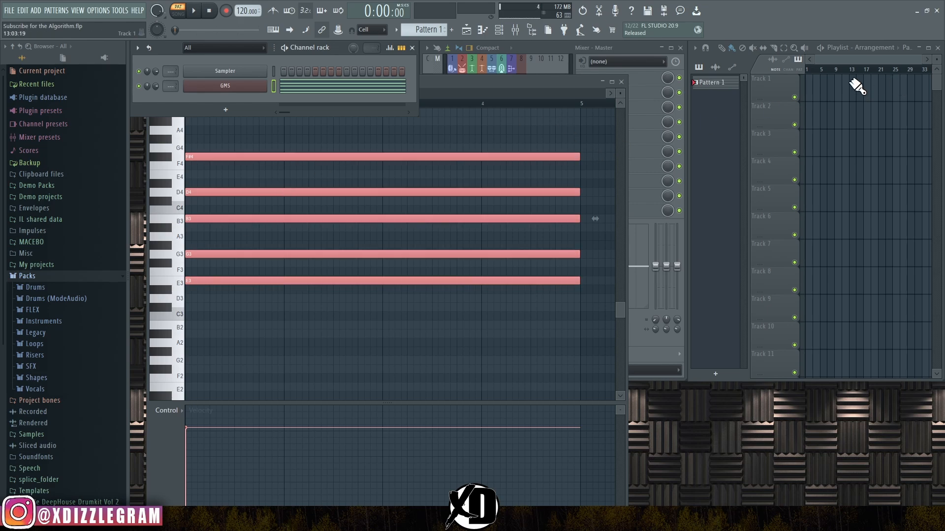
left_click(816, 96)
scroll(830, 66, "up", 3)
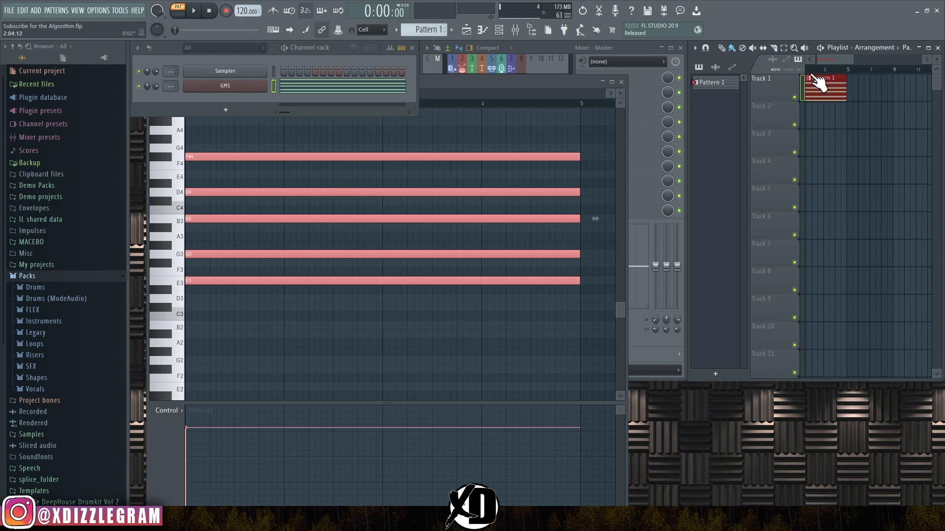
scroll(830, 66, "up", 2)
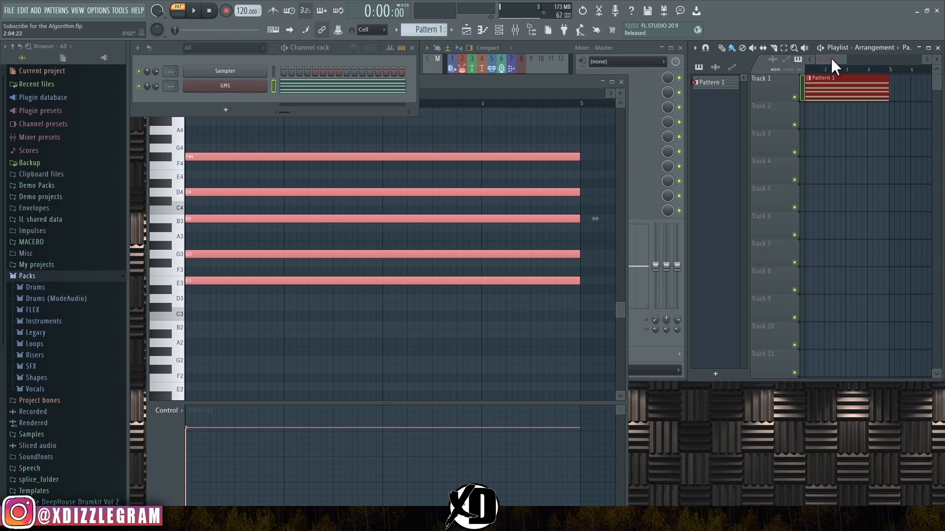
scroll(841, 61, "up", 2)
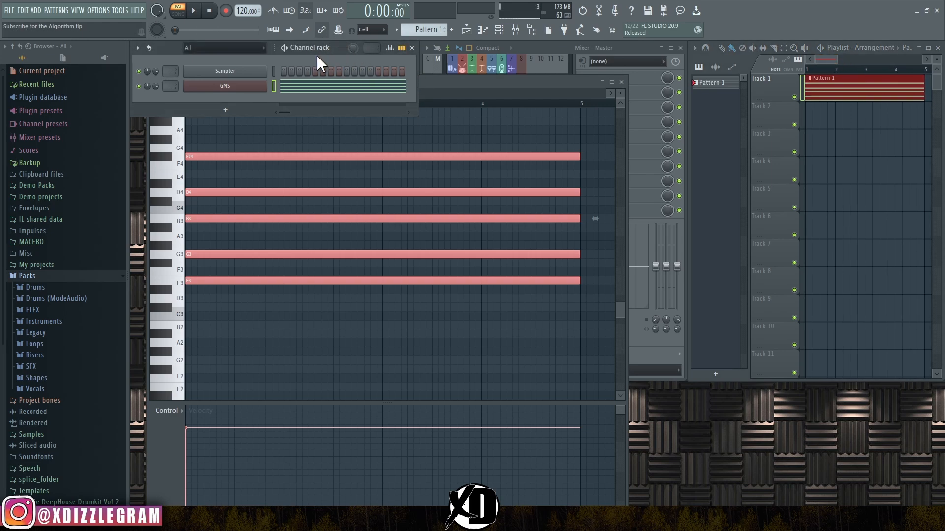
Add a FLEX channel and load the Synpluck Cave preset from the Mobile Synth Pluck pack
left_click(245, 113)
mouse_move(241, 123)
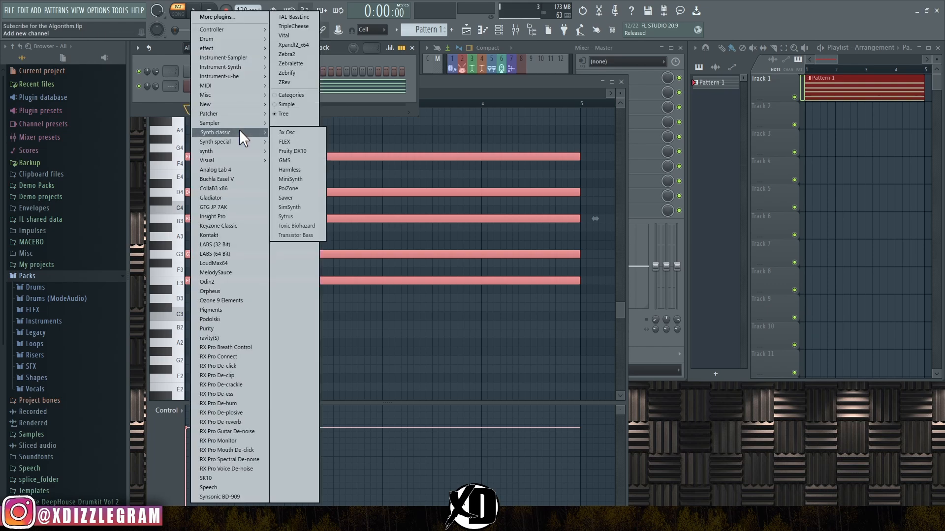
left_click(291, 142)
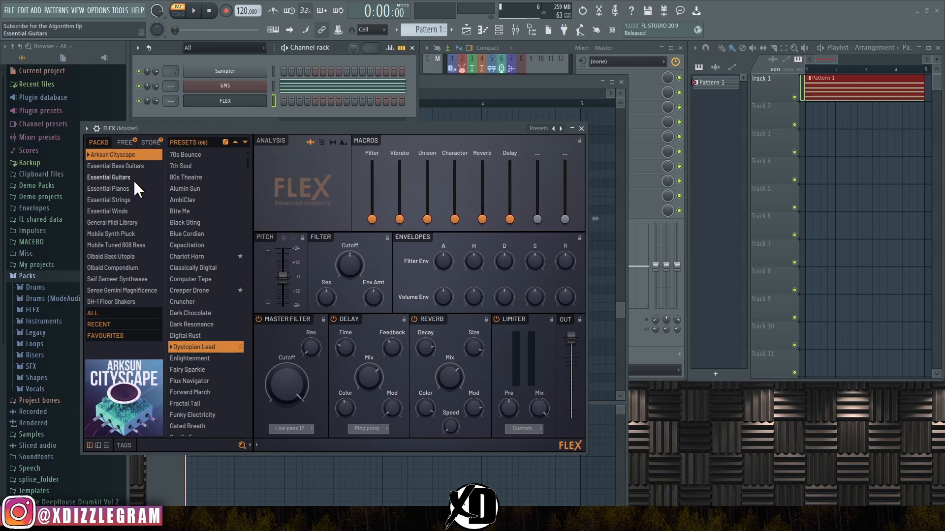
left_click_drag(316, 128, 362, 144)
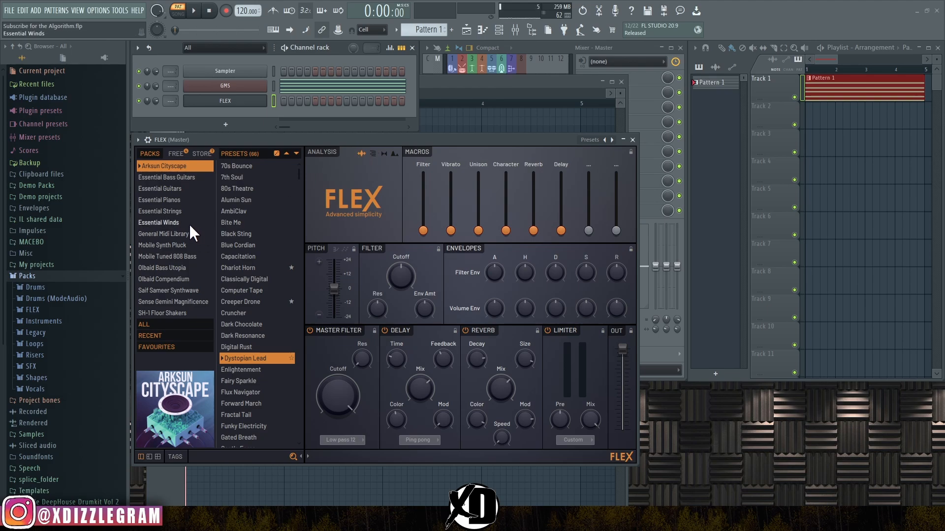
left_click(186, 244)
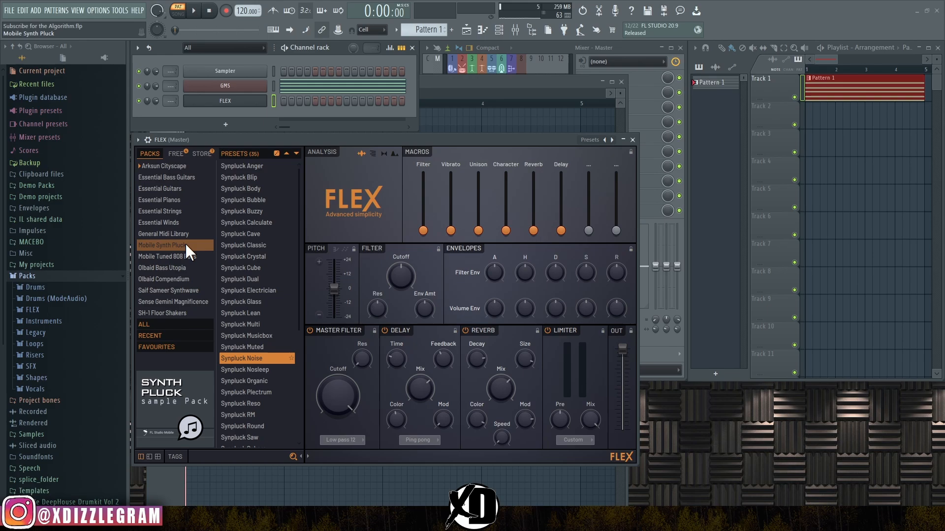
left_click(258, 235)
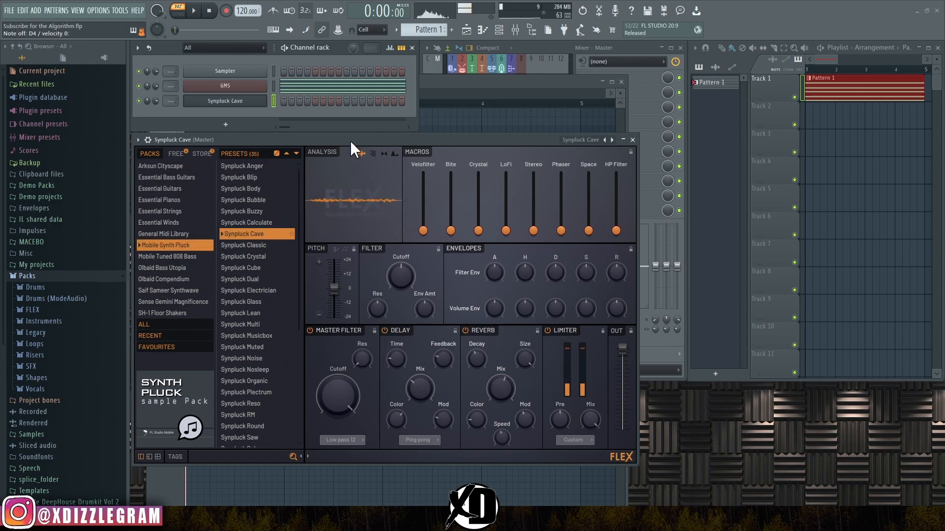
Audition the Synpluck Cube preset, then load Synpluck Multi for the pluck channel
left_click(250, 267)
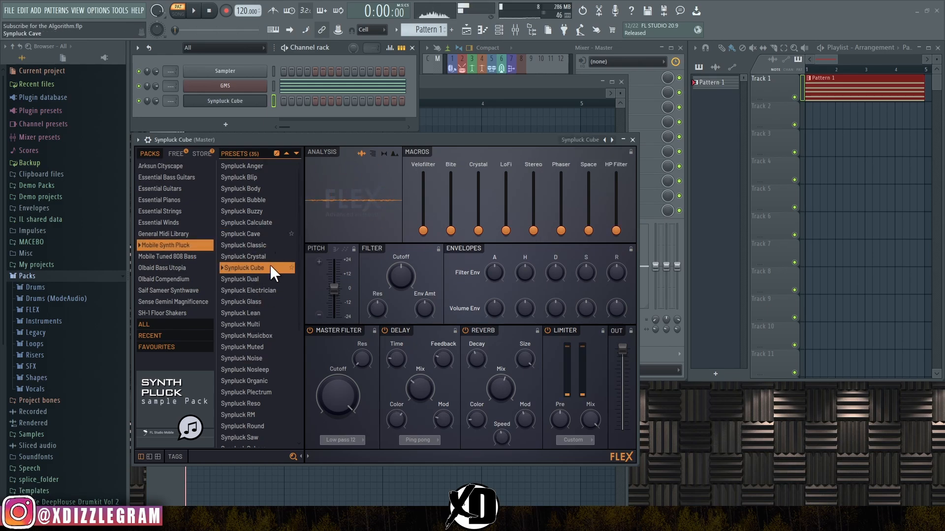
left_click(246, 324)
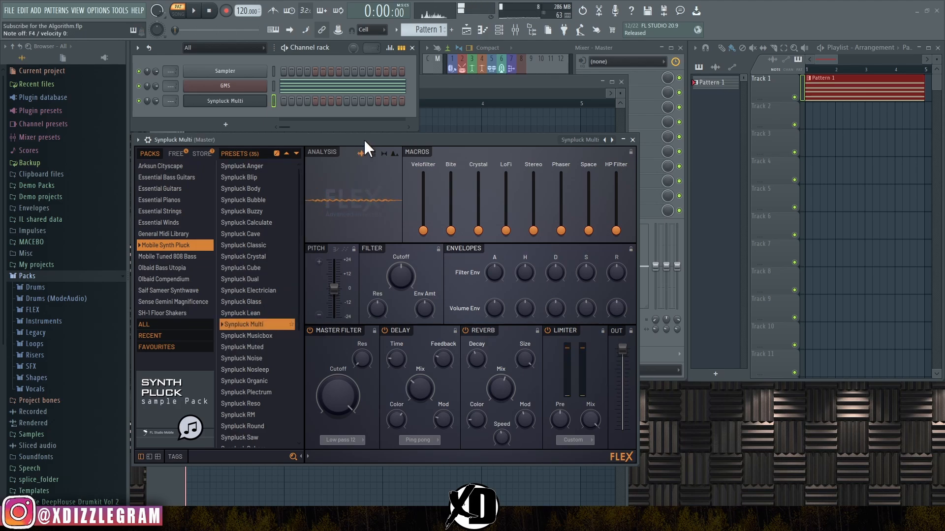
Route the GMS channel to mixer track 9 and play the pattern to check the routing
left_click(243, 90)
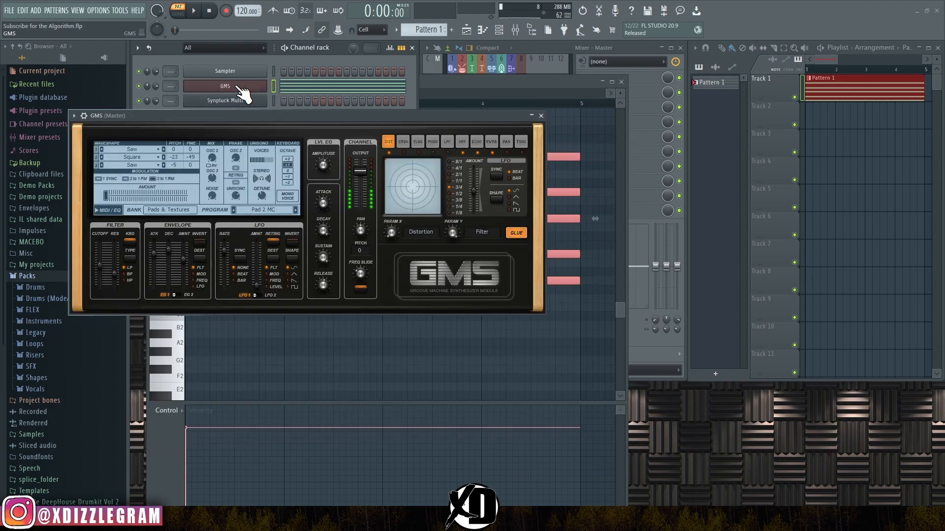
left_click(85, 115)
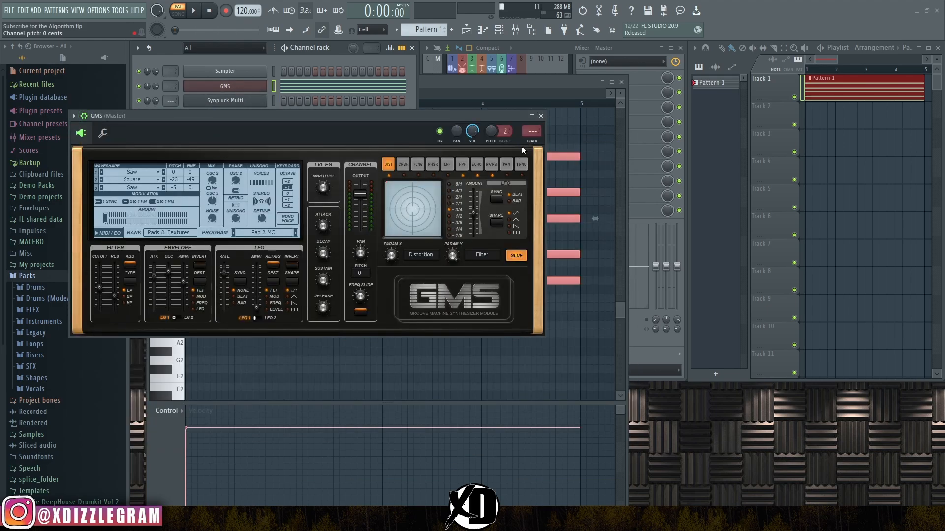
key("ctrl+l")
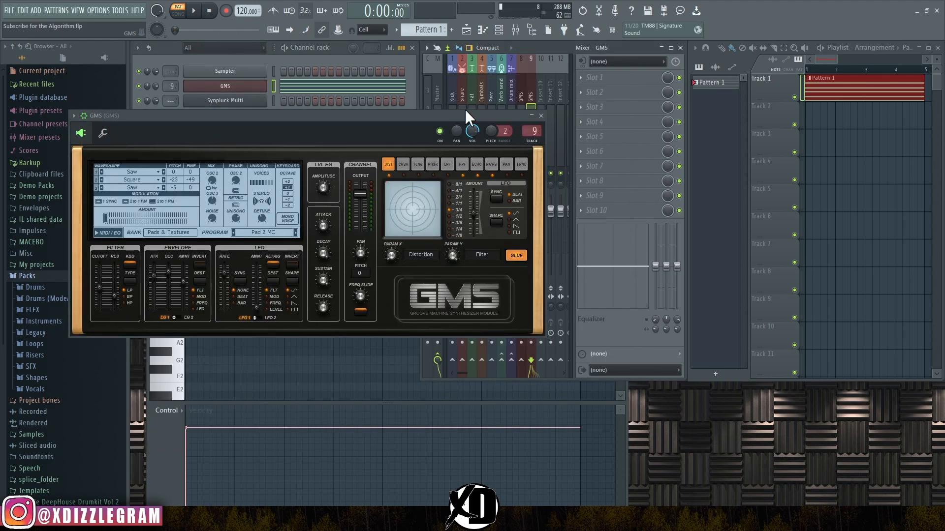
left_click(541, 116)
key("space")
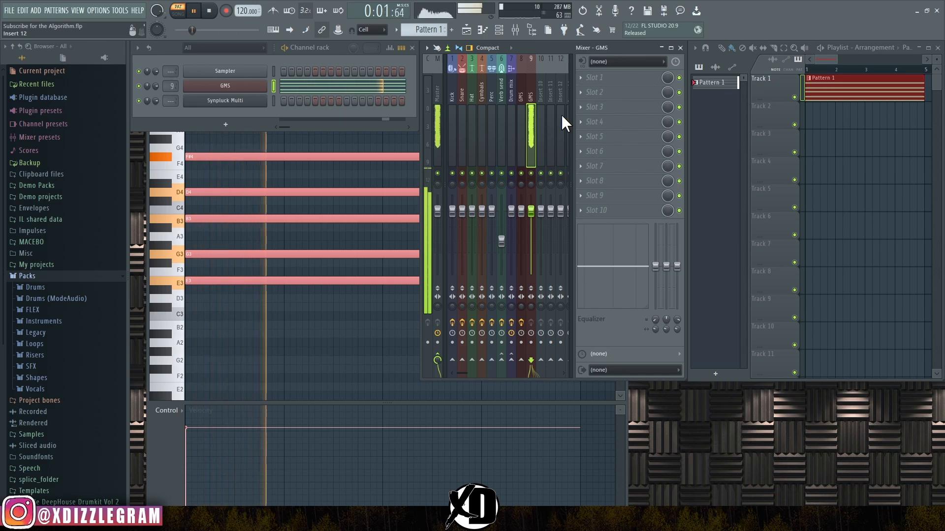
key("space")
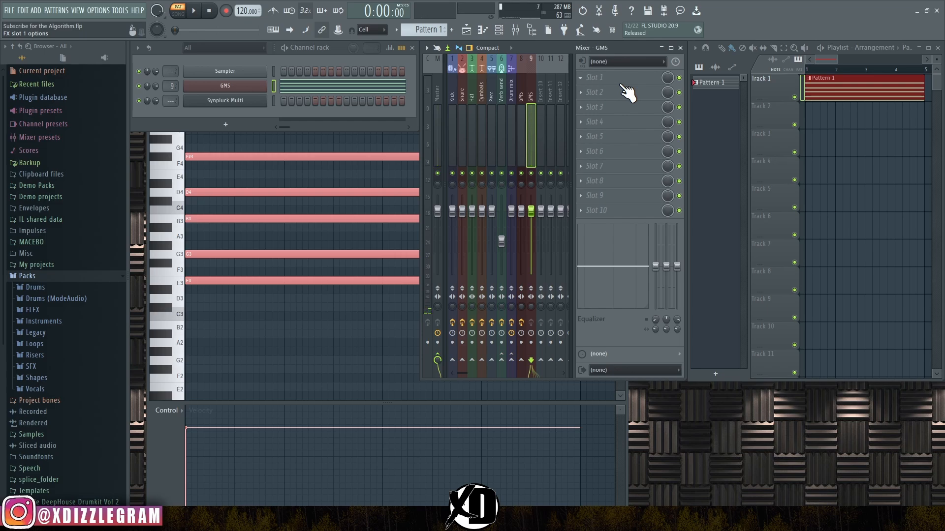
Load Effector in slot 1 of the GMS mixer track and choose its dUCK preset
left_click(623, 83)
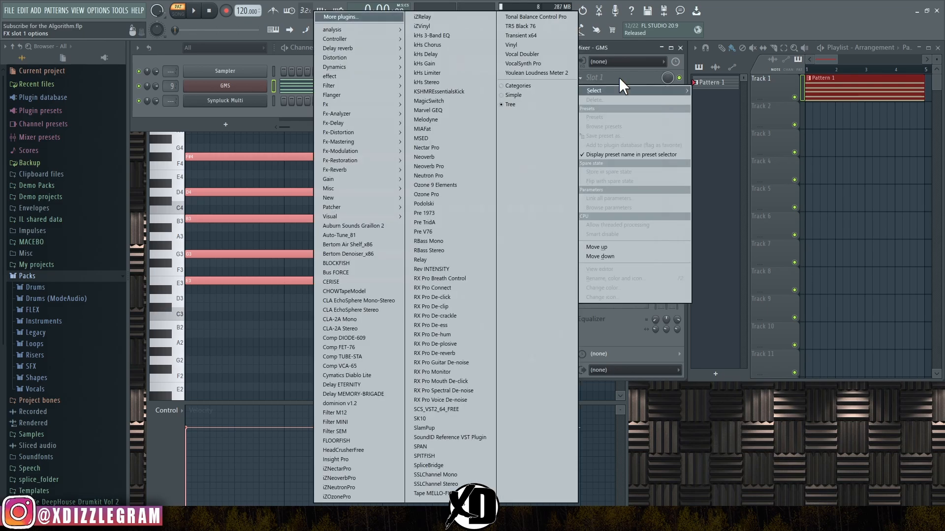
mouse_move(346, 190)
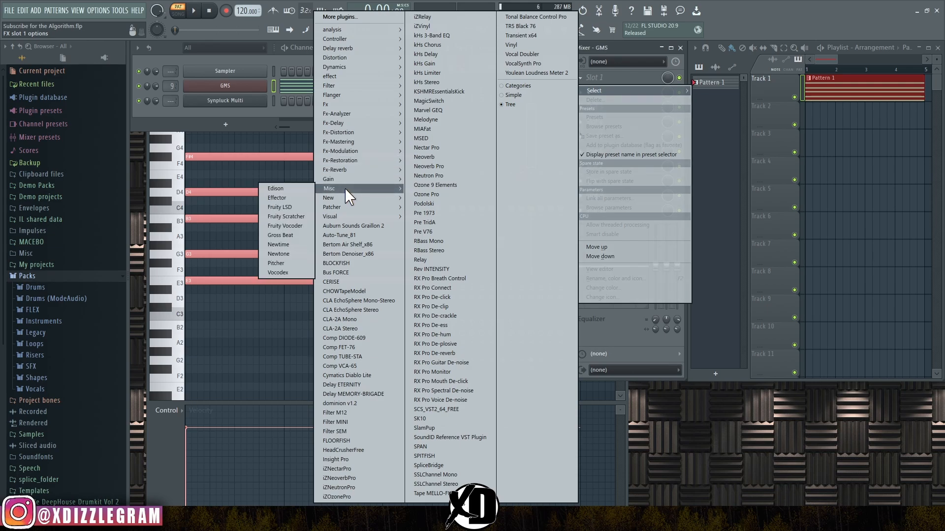
left_click(295, 197)
left_click_drag(206, 103, 274, 135)
left_click(326, 133)
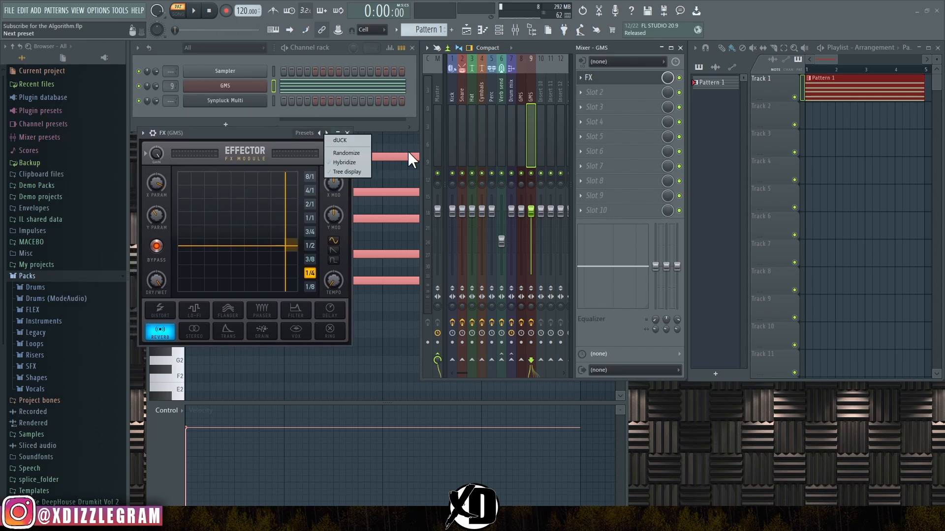
left_click(348, 140)
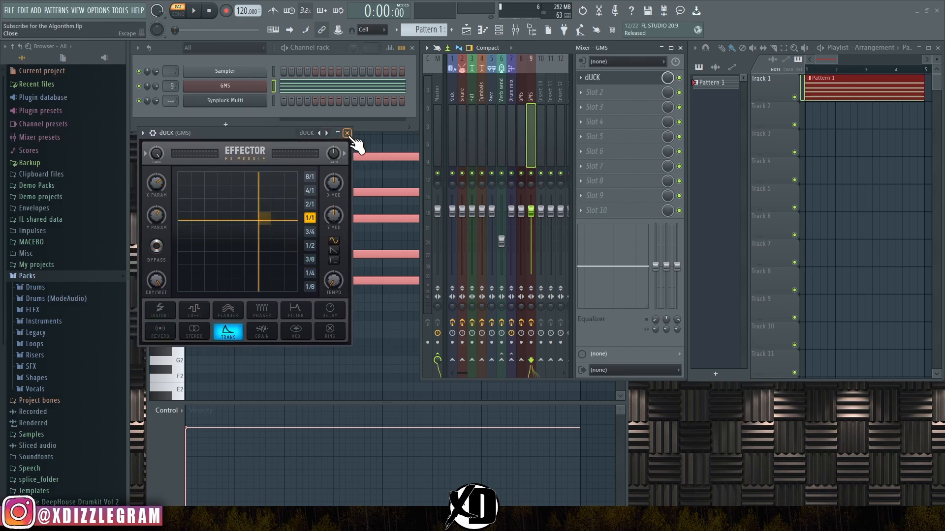
left_click(347, 133)
Play back the pad chord to hear the dUCK effect on it
key("space")
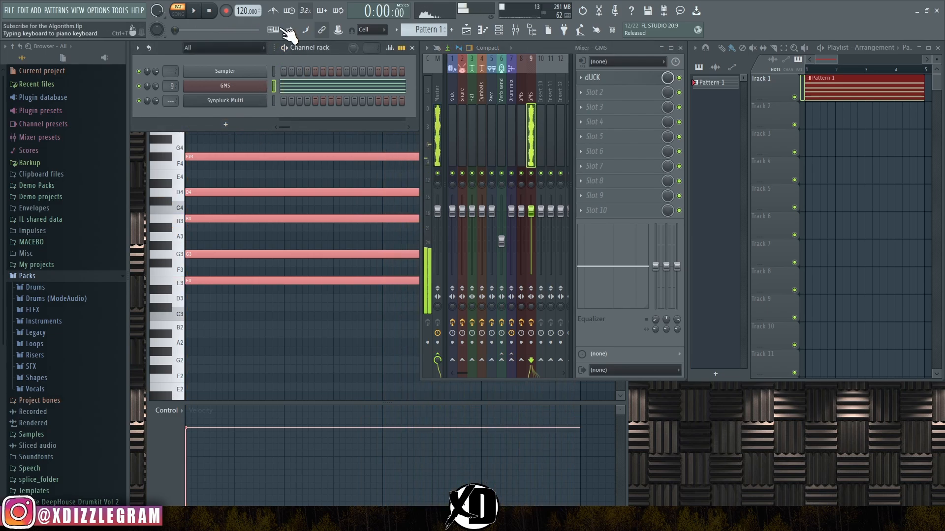
key("space")
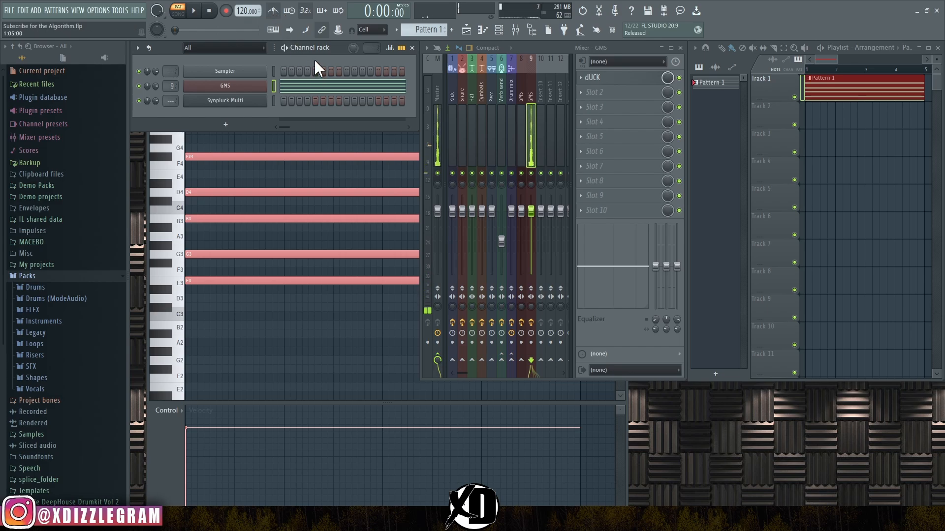
key("space")
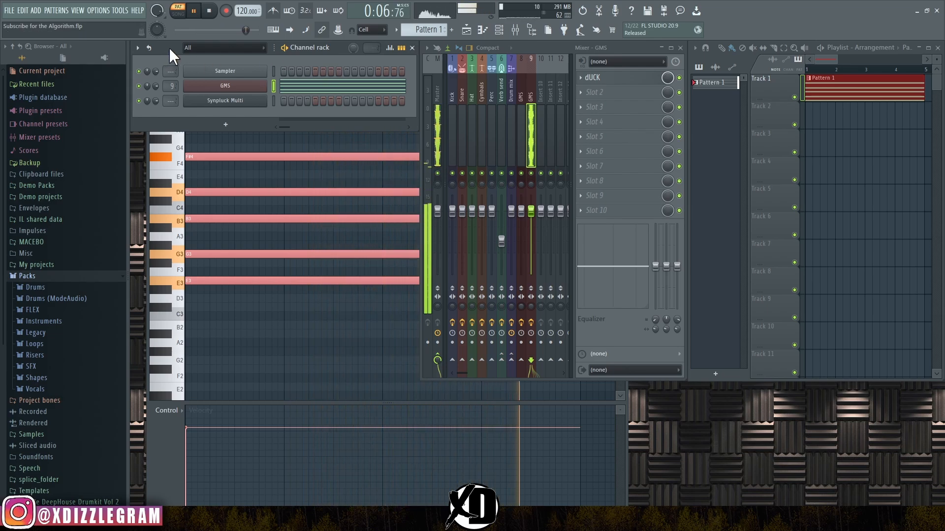
key("space")
Enter a one-step E3 note at the start of the Synpluck Multi piano roll, with the piano roll maximized
right_click(238, 100)
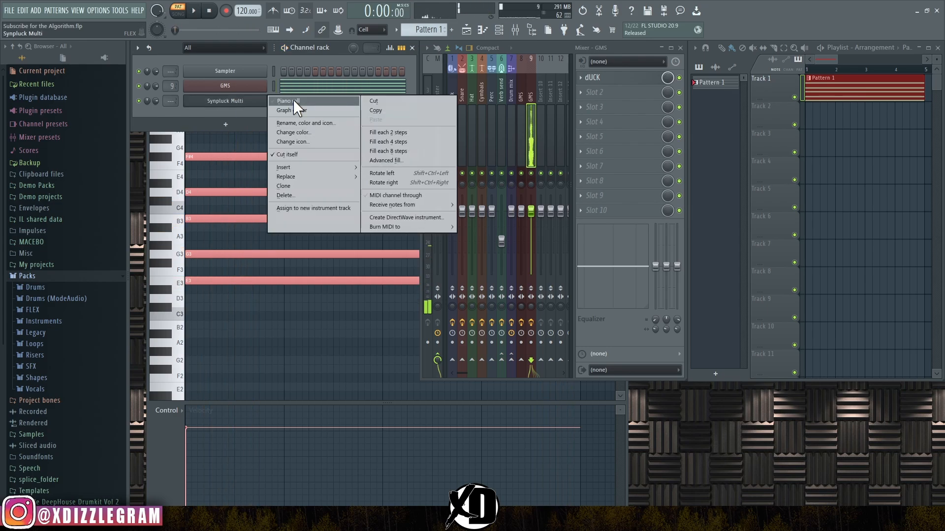
left_click(293, 99)
double_click(441, 84)
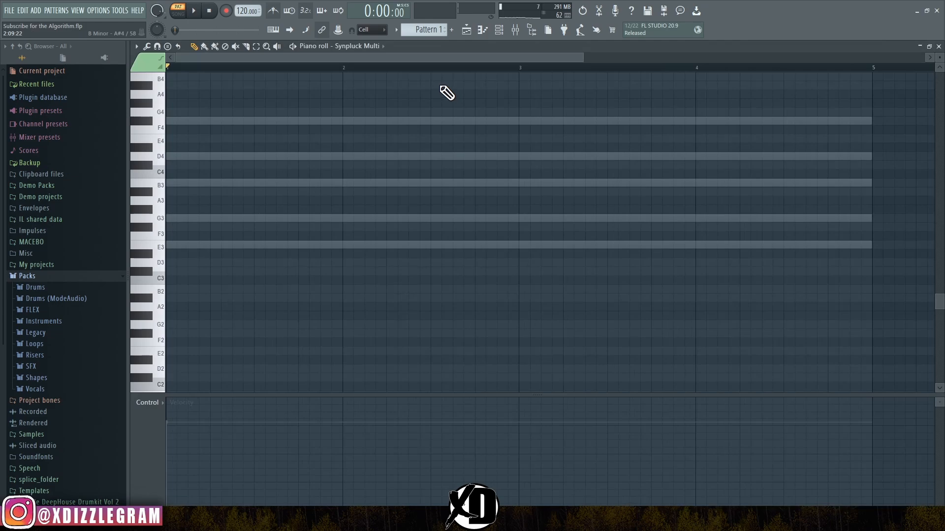
scroll(290, 79, "down", 1)
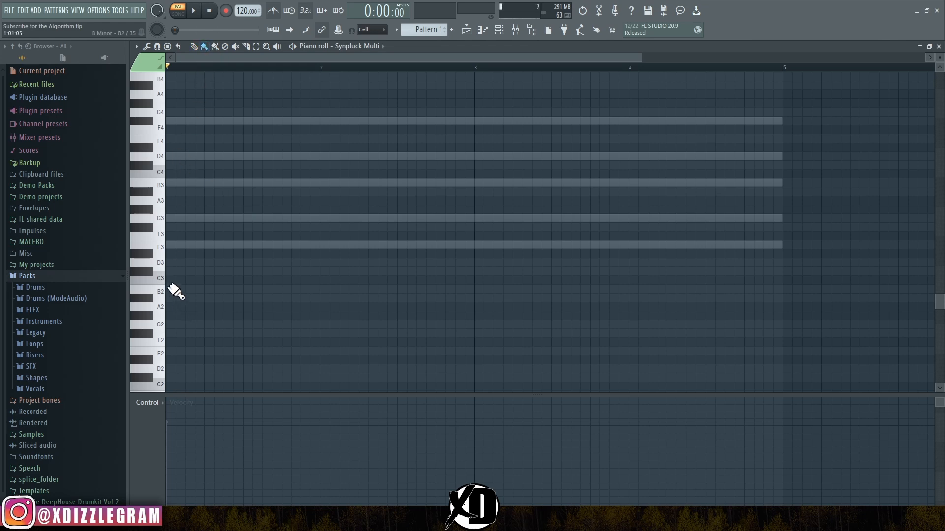
left_click(172, 246)
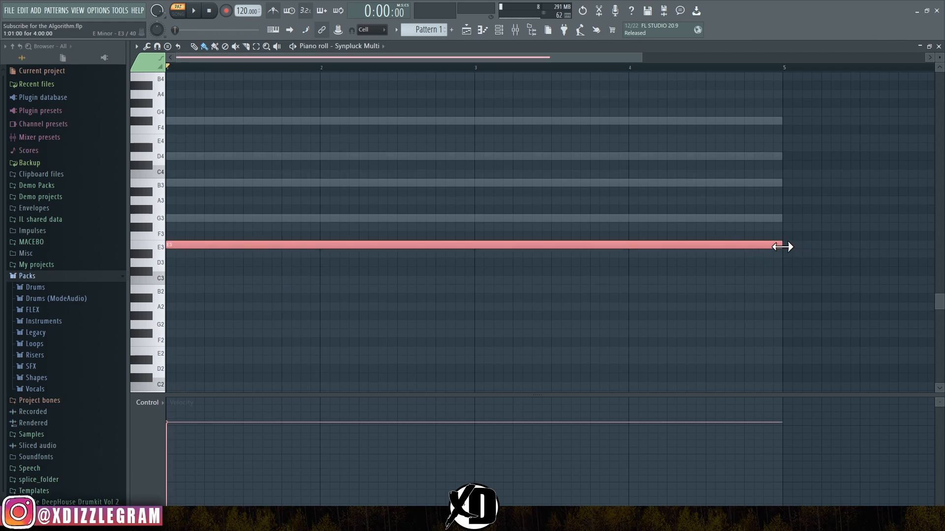
left_click_drag(782, 246, 172, 245)
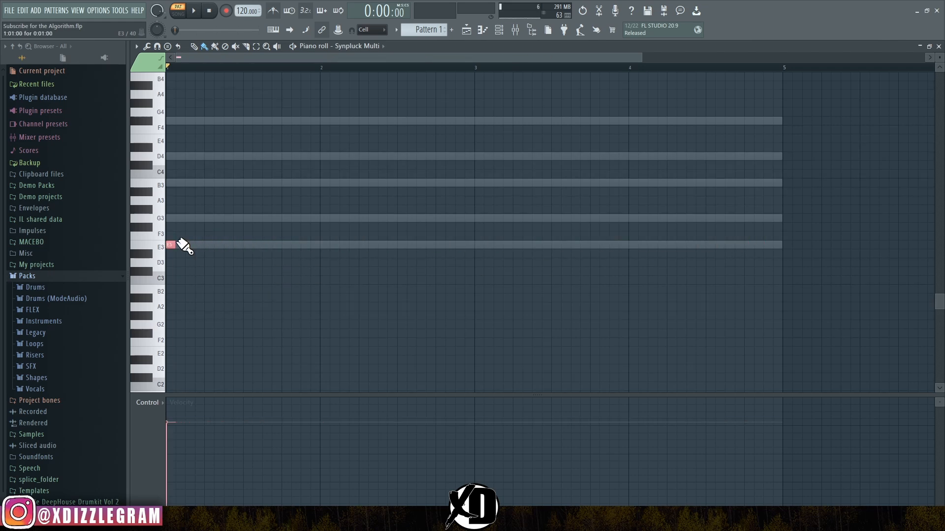
scroll(172, 70, "up", 3)
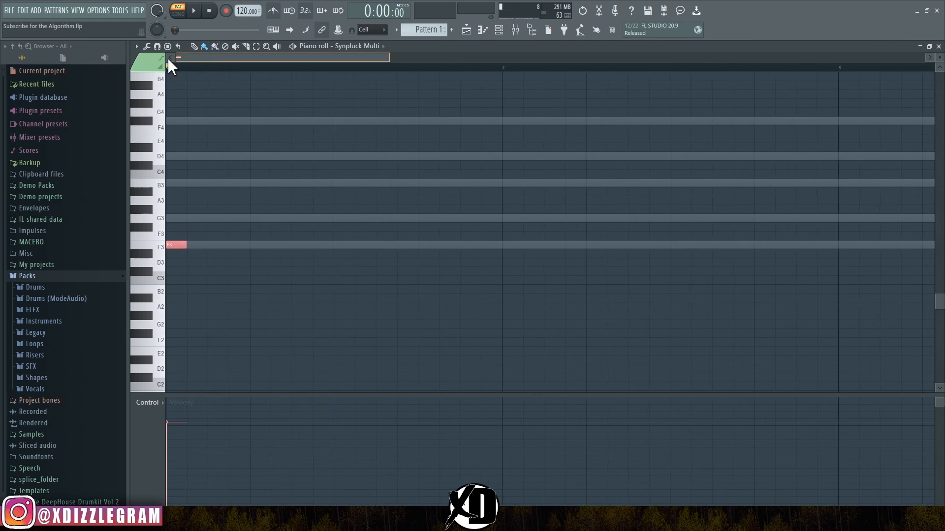
double_click(403, 50)
left_click(339, 49)
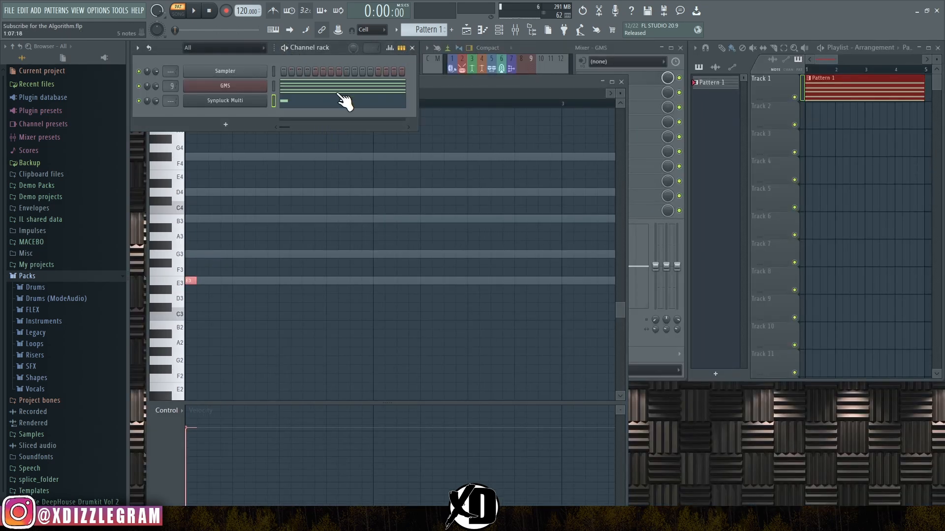
double_click(457, 80)
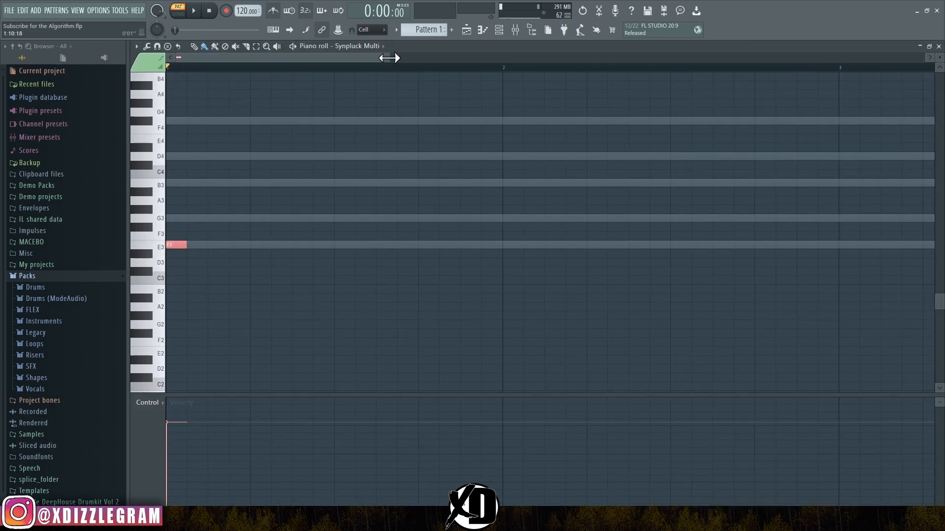
Try a G3 note on step 3 after the opening E3 note during playback, then delete it
left_click_drag(389, 58, 328, 57)
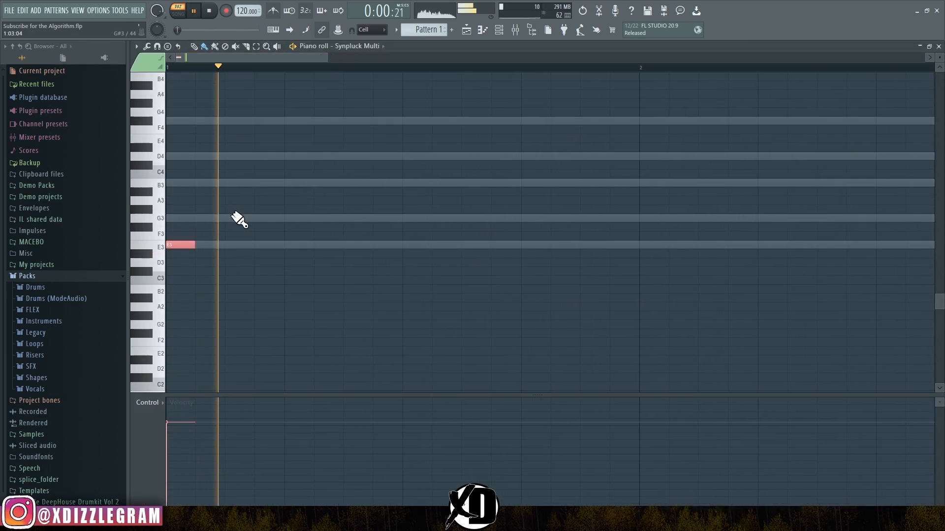
left_click(263, 218)
key("space")
left_click_drag(267, 218, 246, 219)
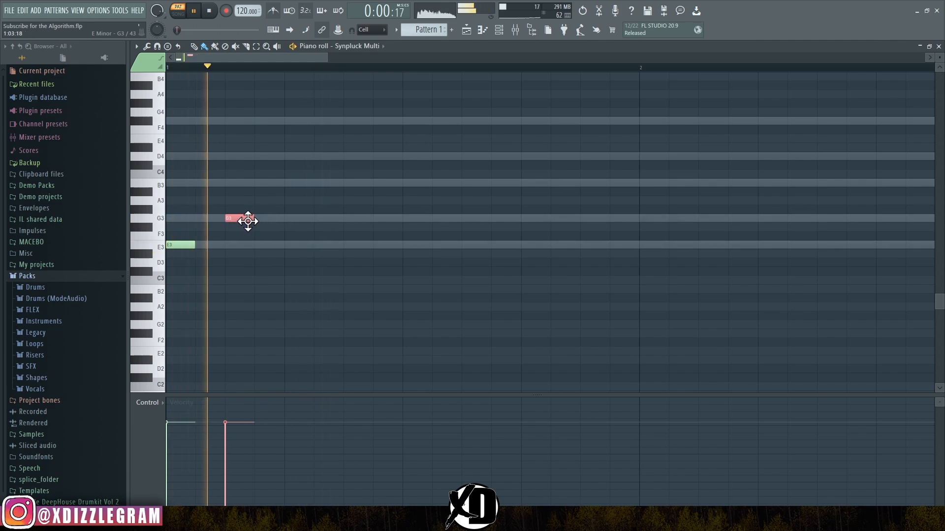
right_click(244, 218)
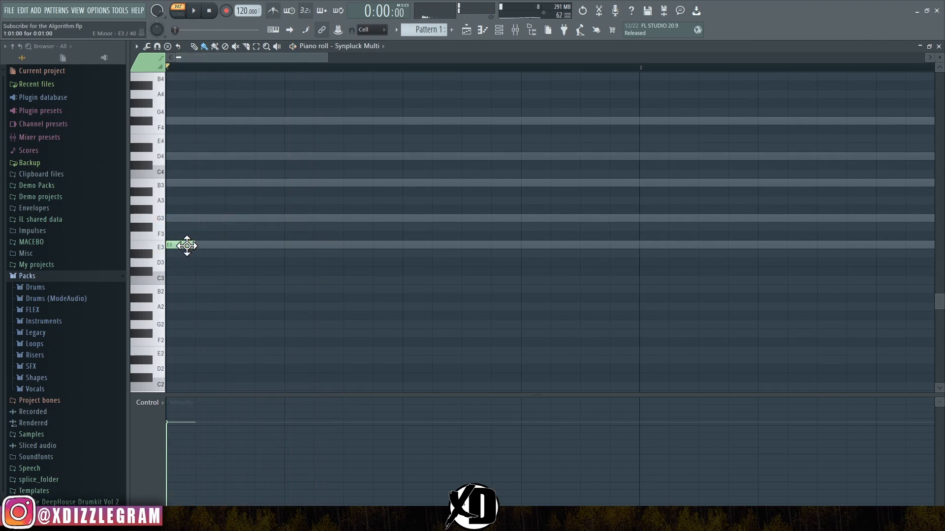
Move the E3 note to step 2 and add a B3 note on step 4
key("space")
left_click_drag(186, 246, 219, 247)
key("space")
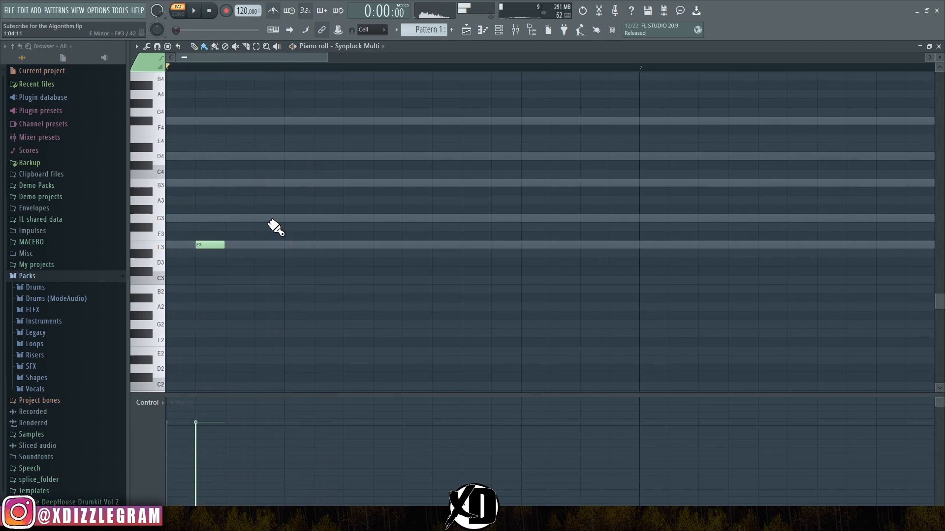
left_click(265, 219)
left_click_drag(265, 219, 268, 183)
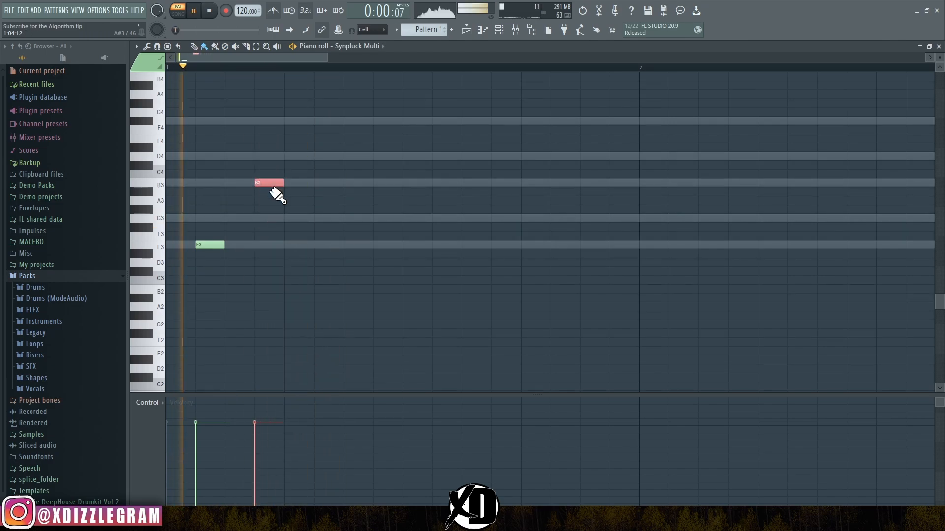
Add a note on step 6, settling its pitch on G3, and replay the pattern
left_click(323, 156)
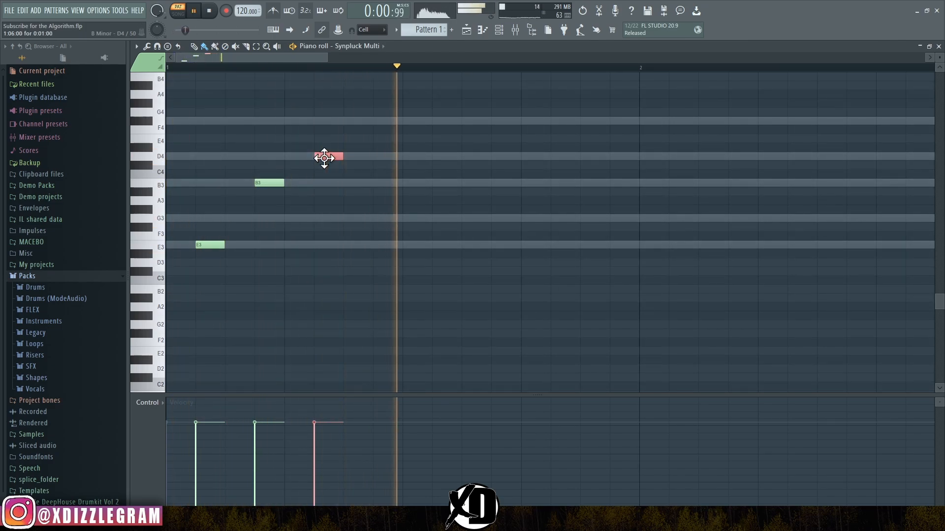
left_click_drag(323, 157, 327, 219)
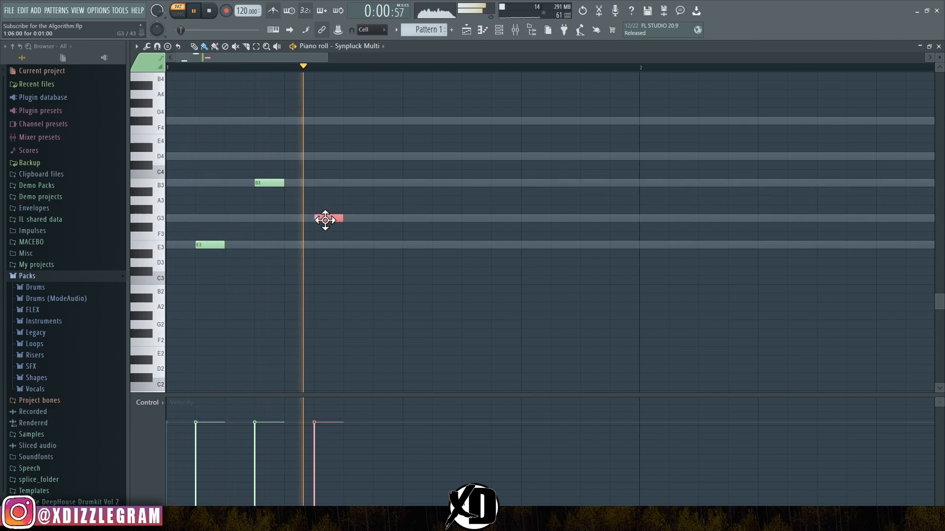
key("space")
key("space")
Add E3 notes on steps 8, 11 and 15, trying and deleting a B3 note on step 14
left_click(380, 246)
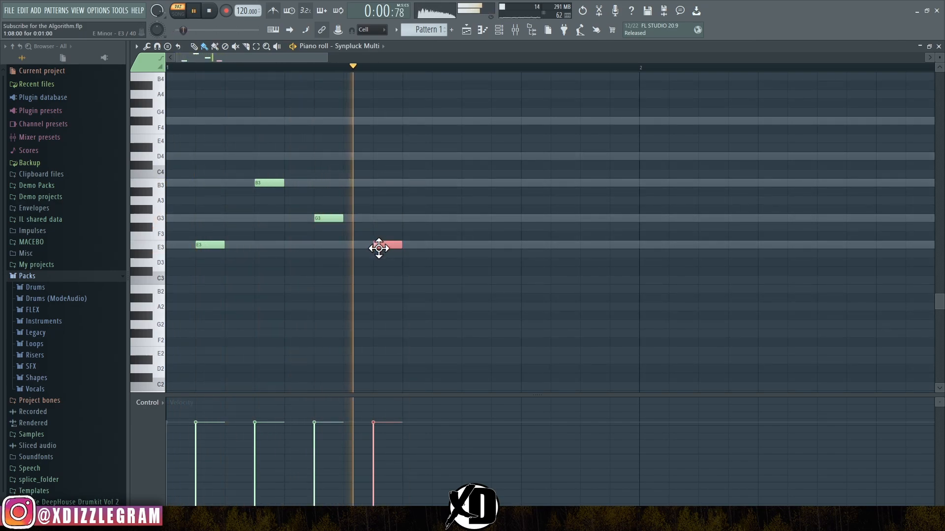
left_click(473, 245)
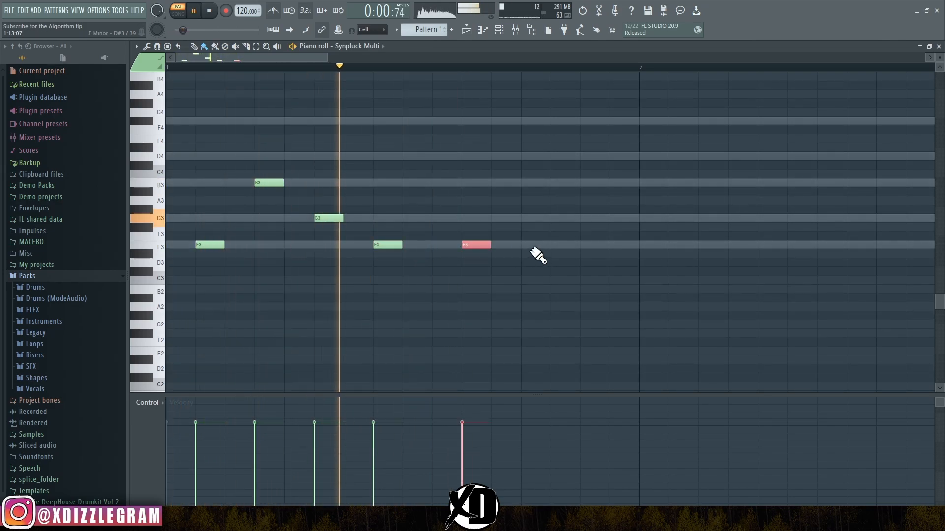
left_click(583, 246)
scroll(422, 82, "down", 2)
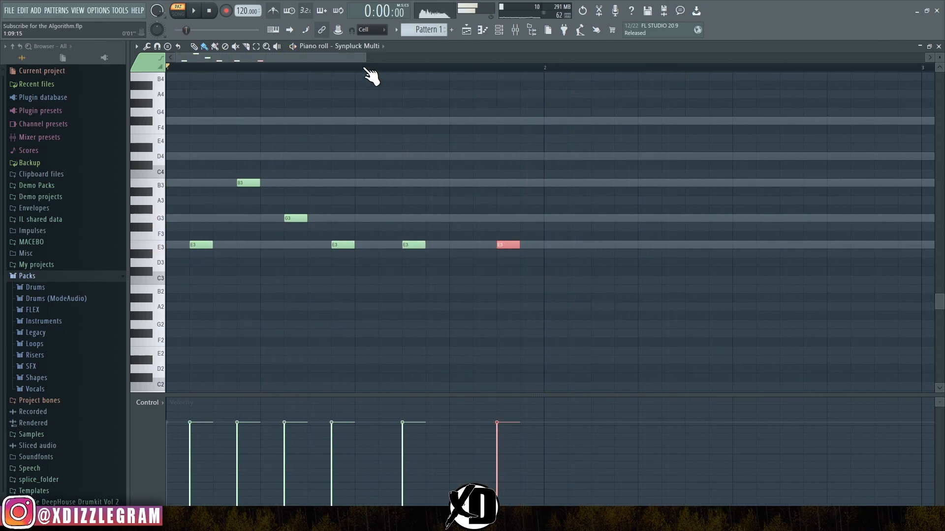
left_click(483, 184)
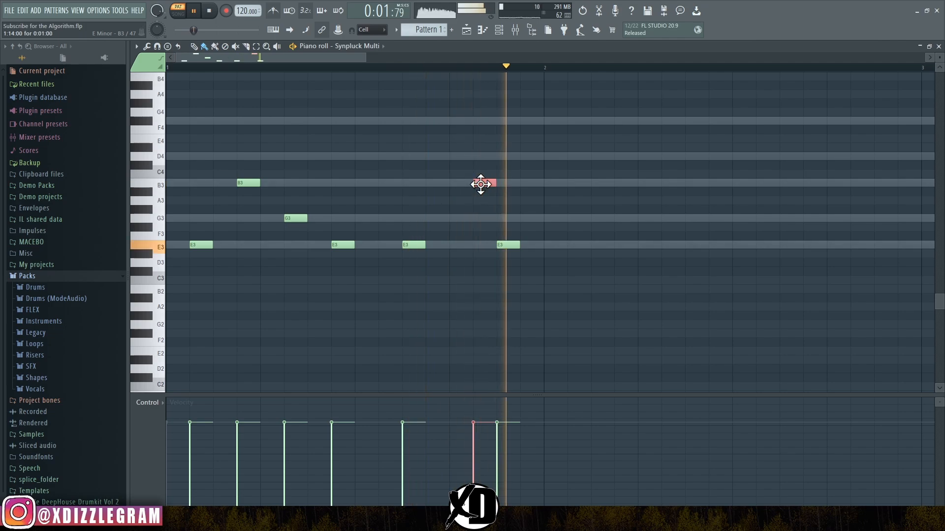
right_click(482, 184)
Stop playback and duplicate all the melody notes from bar 1 into bar 2
scroll(313, 73, "down", 3)
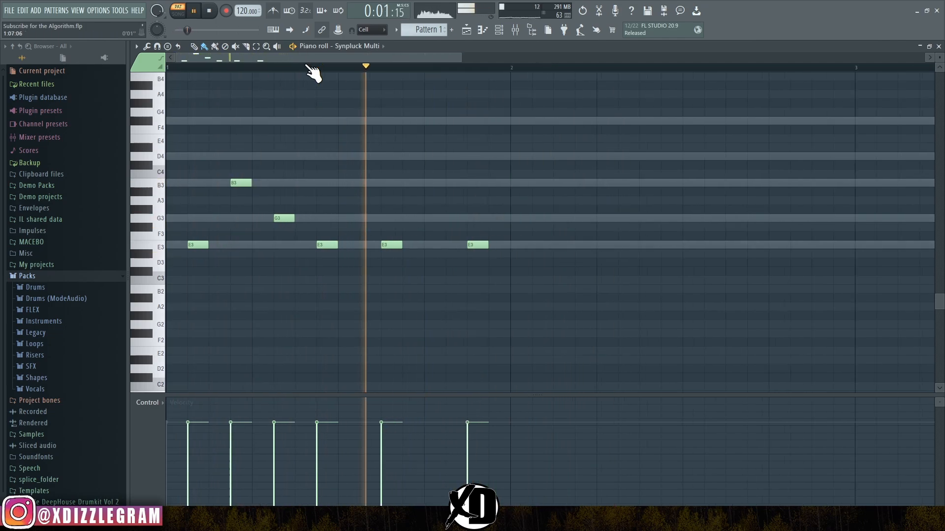
key("space")
left_click_drag(369, 274, 170, 173)
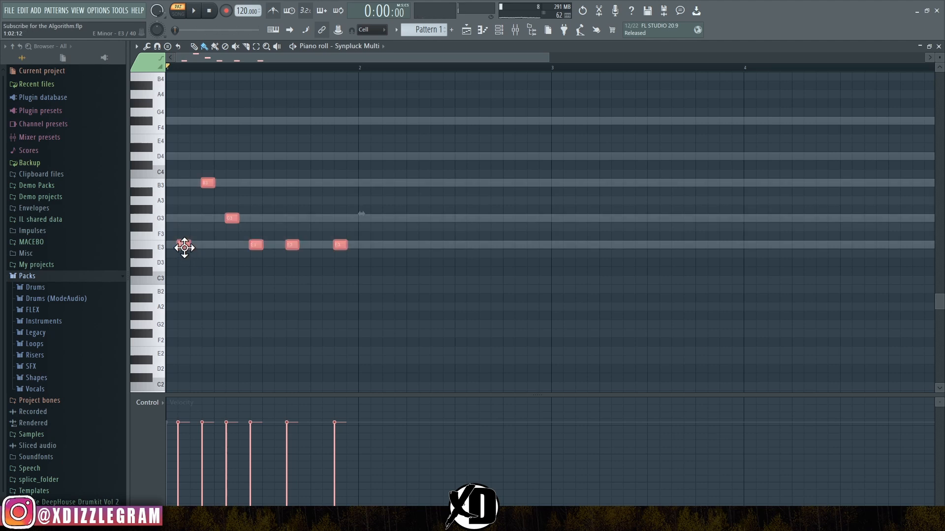
left_click_drag(184, 249, 375, 251, "shift")
During playback, change the B3 note on step 4 of bar 2 to G3, trying D3 first
key("space")
left_click(398, 266)
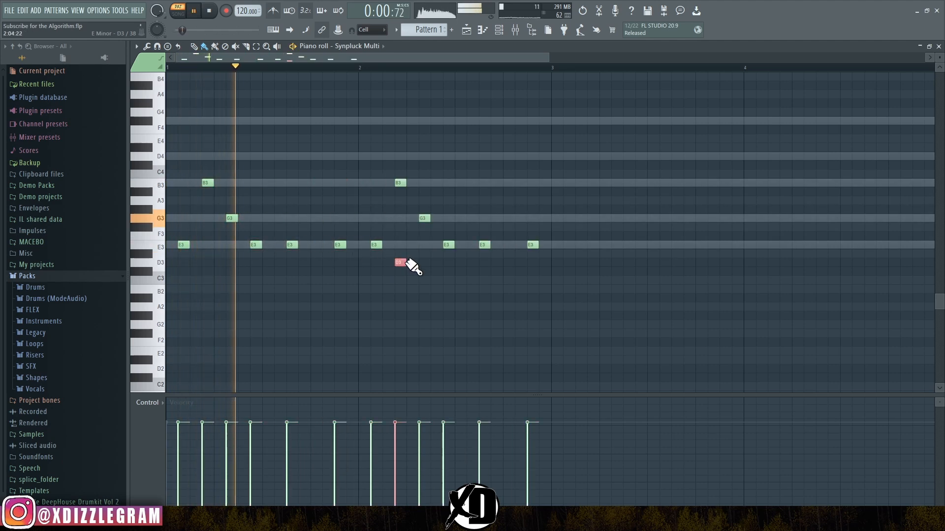
left_click(400, 218)
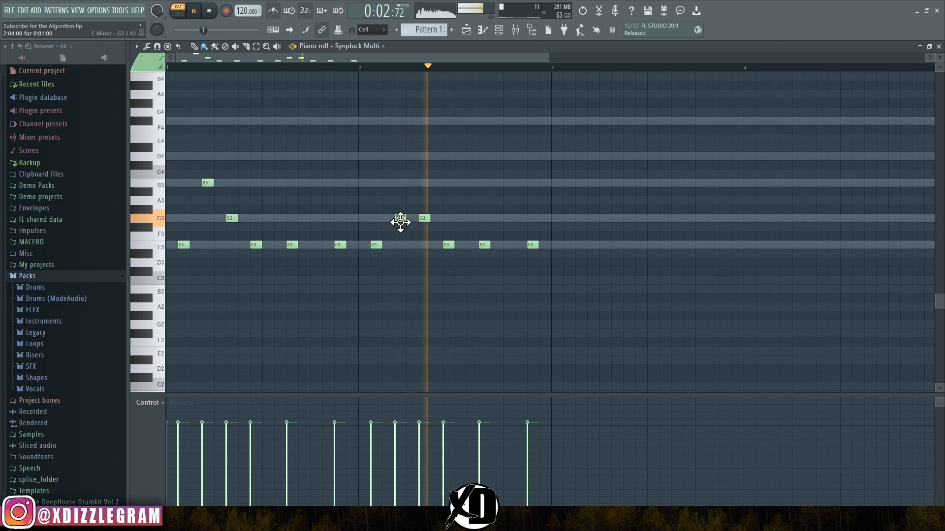
key("space")
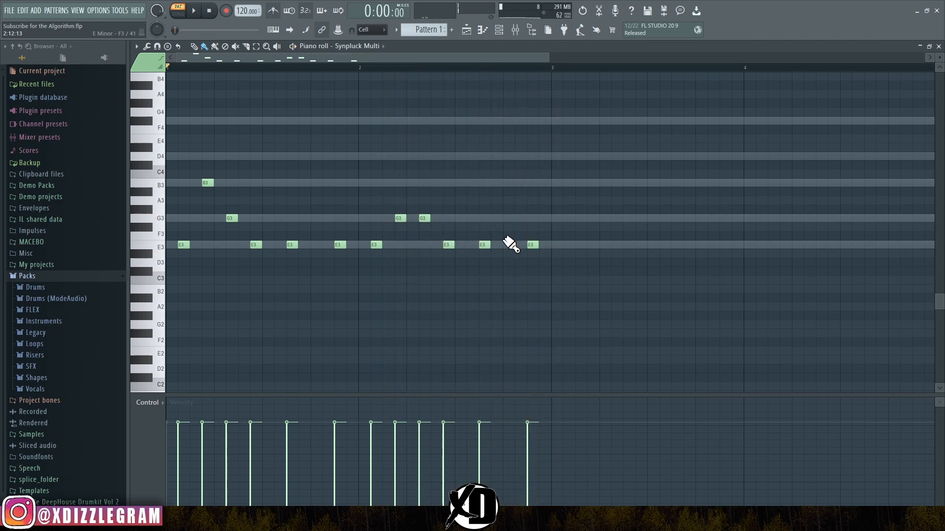
Change bar 2's step 11 note to B3, add a G3 note on step 13, and replay the pattern
left_click(484, 183)
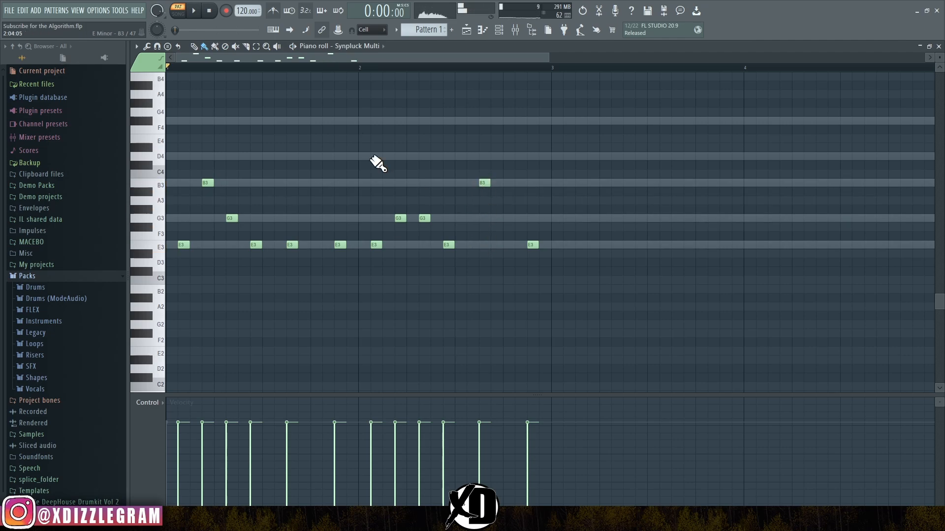
key("space")
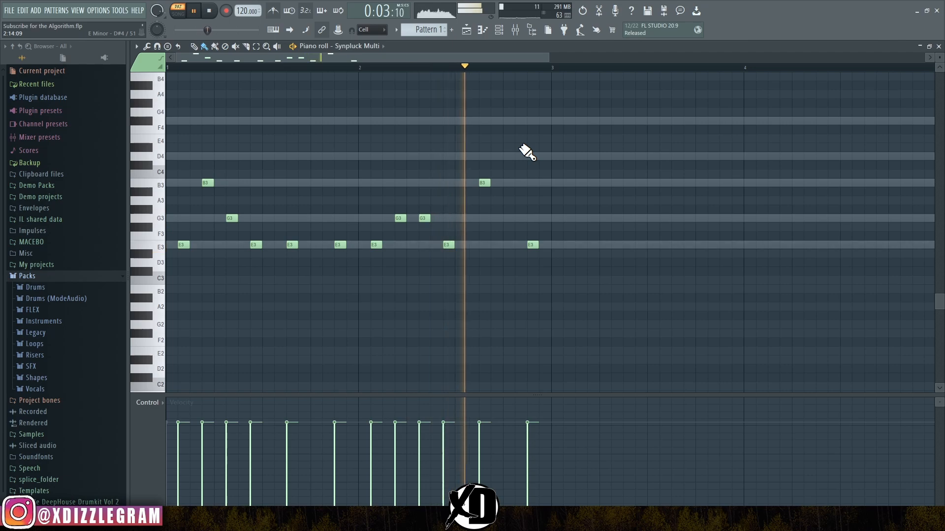
key("space")
left_click(509, 218)
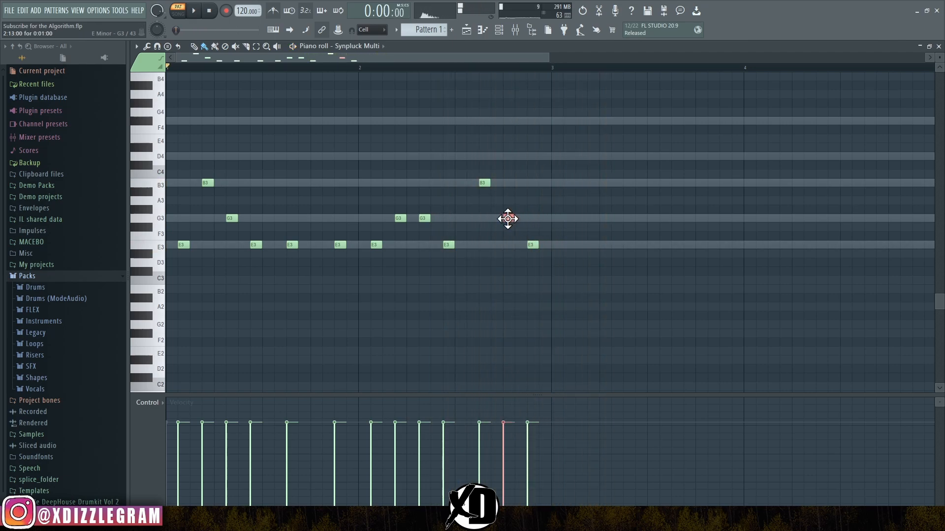
left_click(363, 67)
key("space")
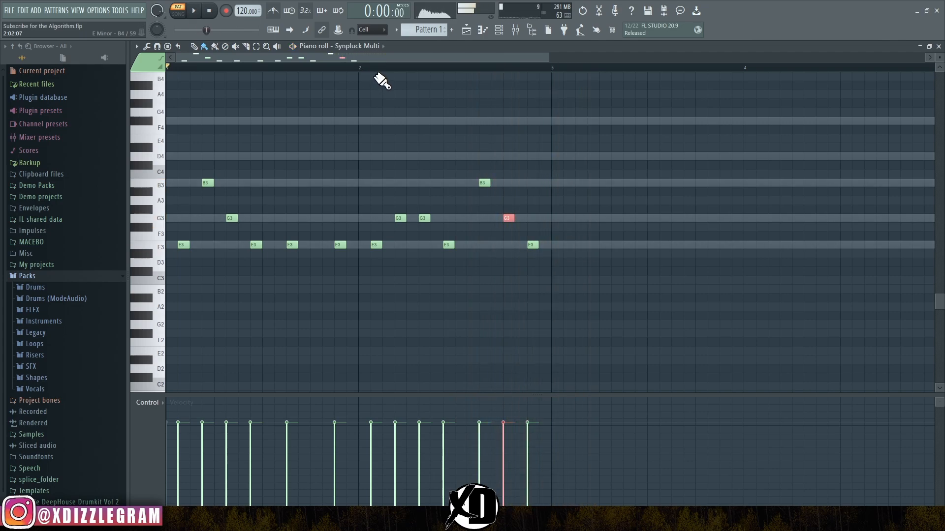
Duplicate the two-bar melody into bars 3 and 4, then deselect the notes while playing the pattern
scroll(383, 77, "down", 3)
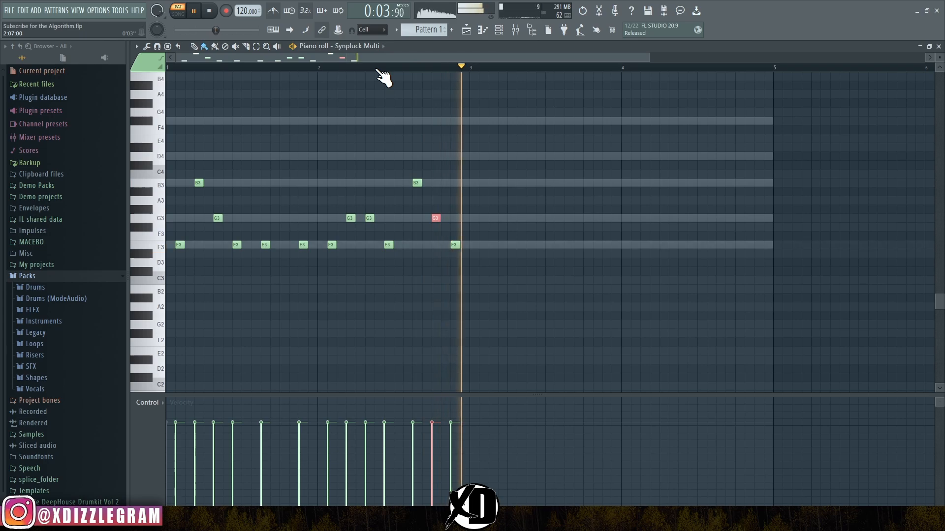
key("space")
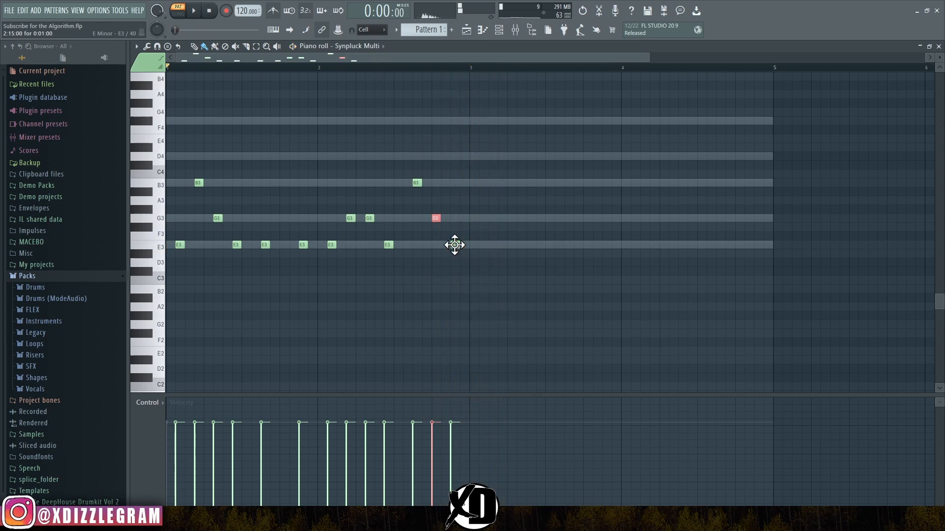
left_click_drag(471, 264, 187, 210)
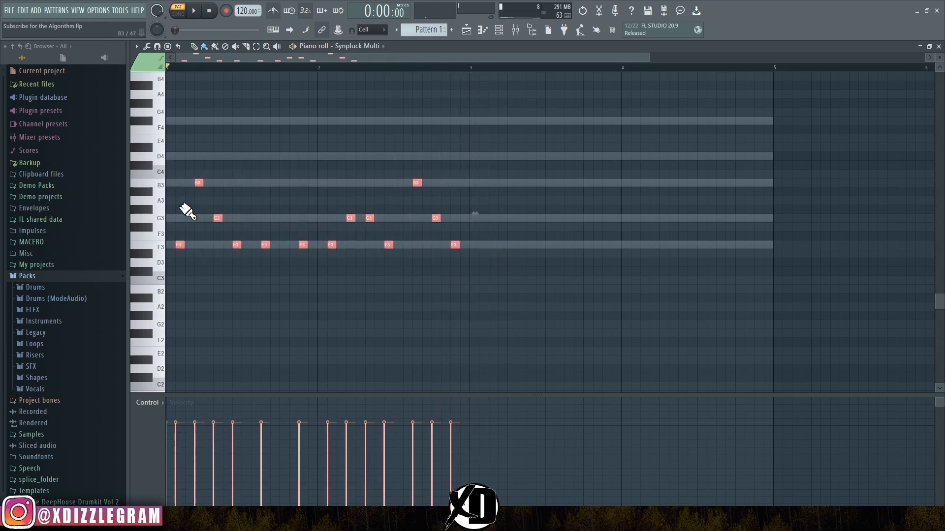
left_click_drag(181, 248, 482, 247)
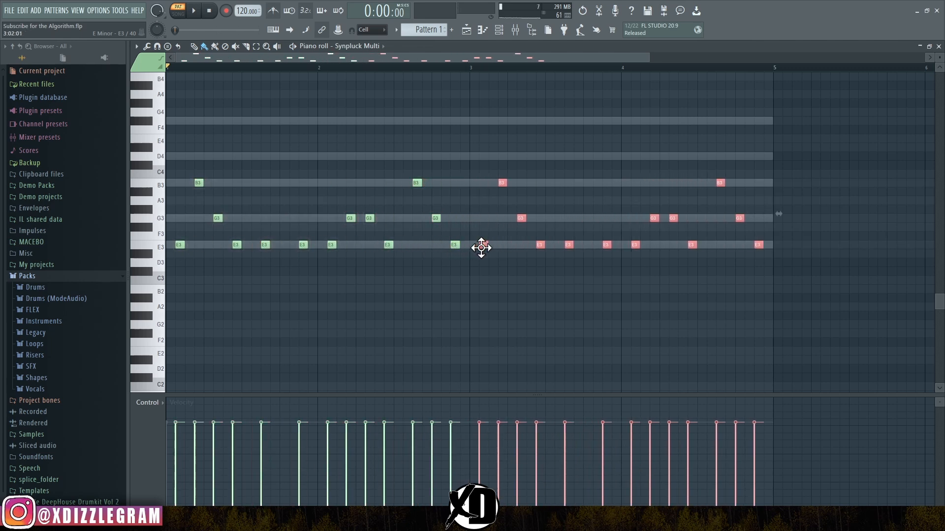
key("space")
left_click(522, 149)
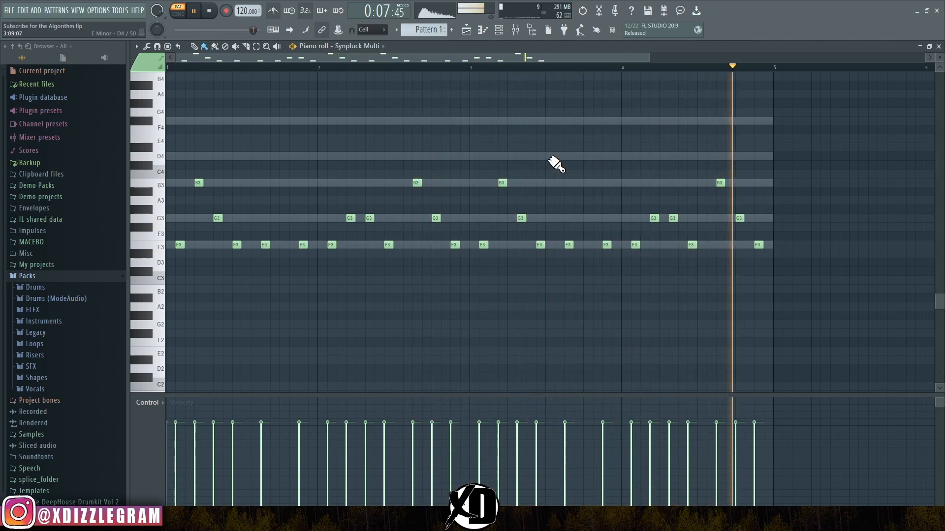
Shrink the piano roll from full size, place it below the channel rack, and stop playback
double_click(563, 46)
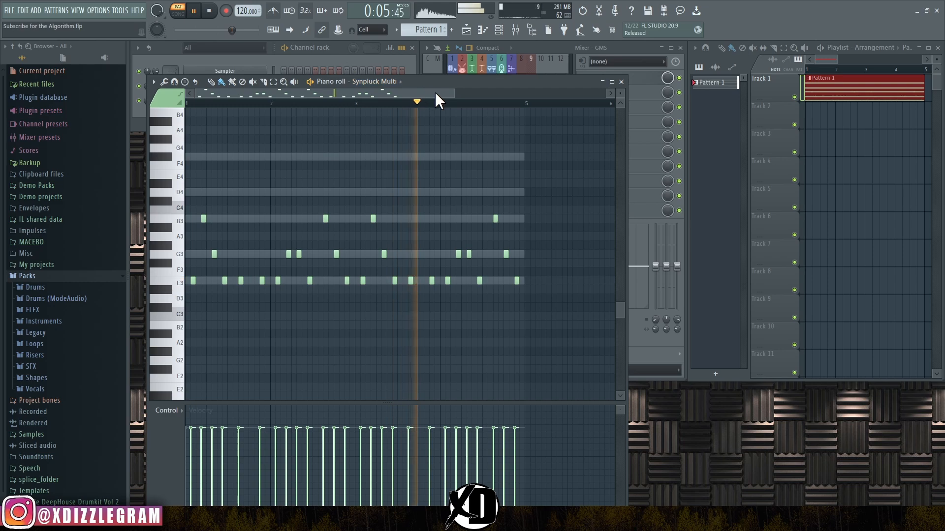
left_click_drag(433, 91, 423, 143)
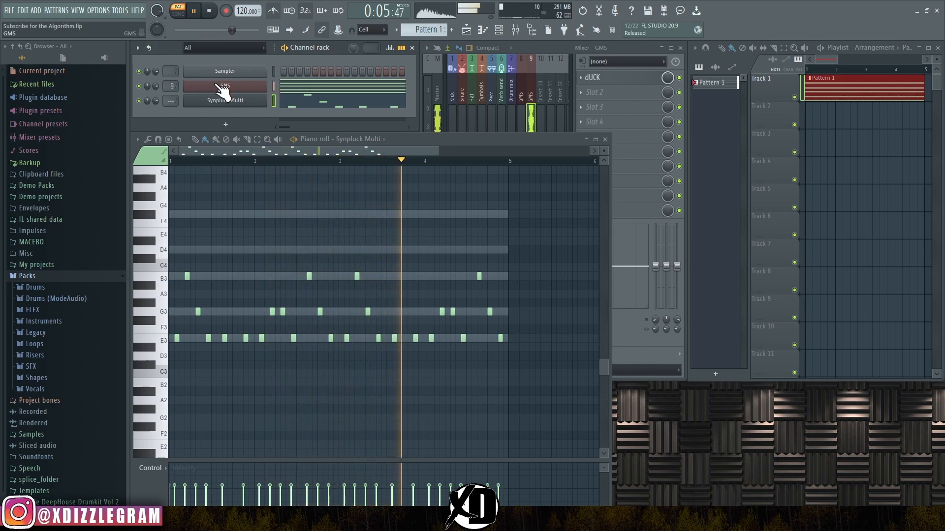
key("space")
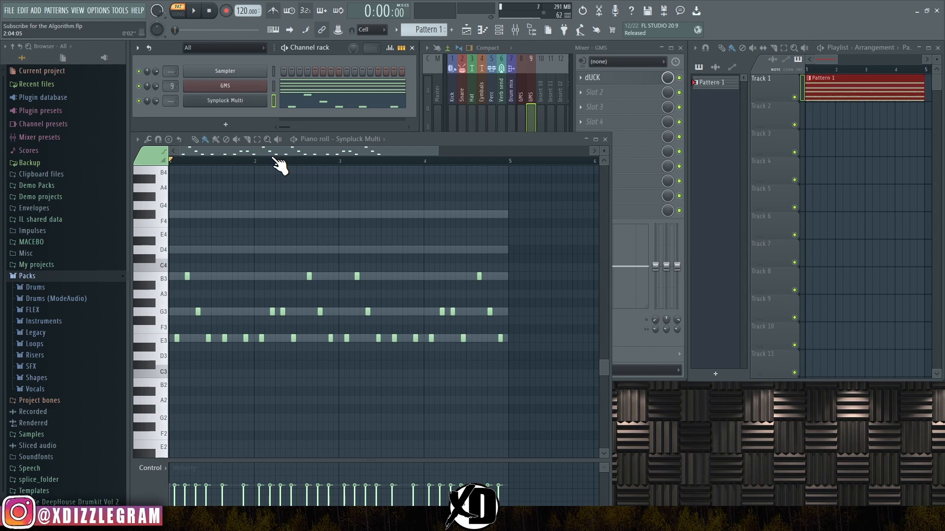
Add a second GMS synth channel to the channel rack
left_click(227, 124)
mouse_move(231, 122)
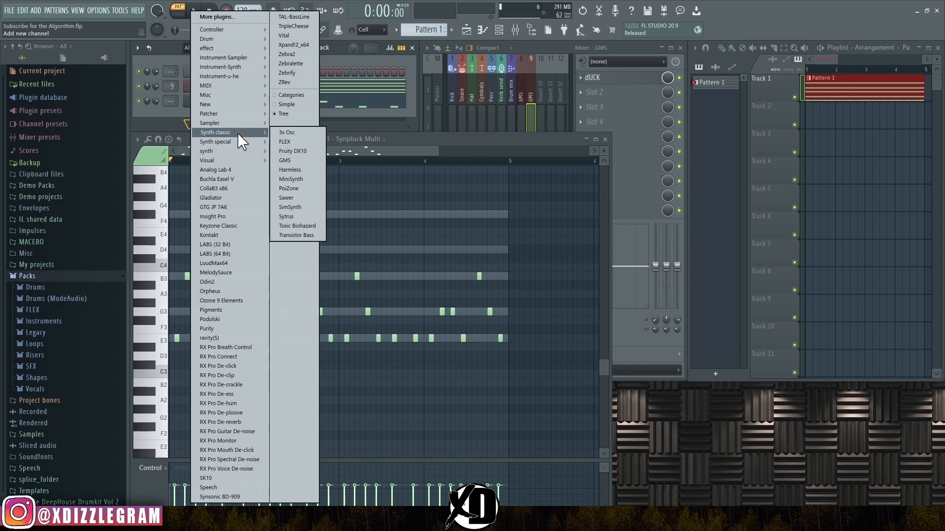
left_click(290, 161)
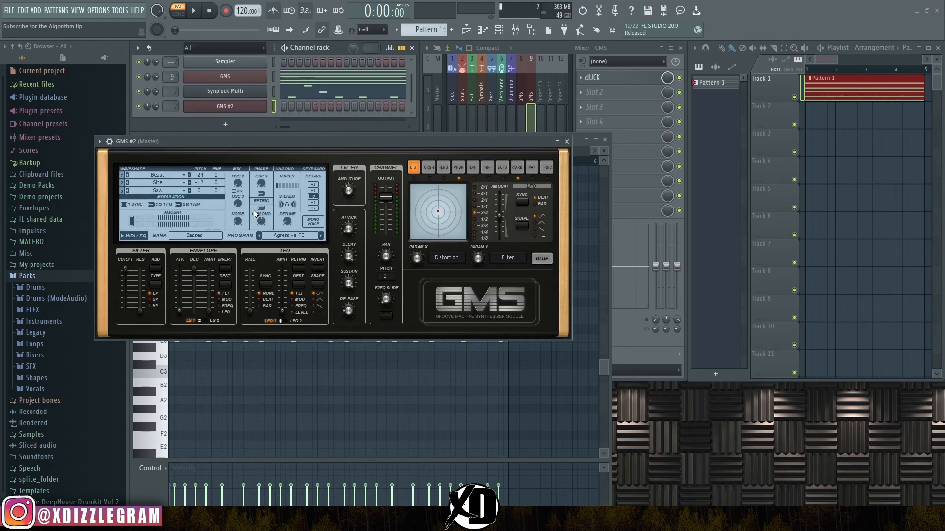
Load the Bell Miami preset from the WiseLabs bank in the new GMS and close the presets library
left_click(279, 262)
left_click(271, 298)
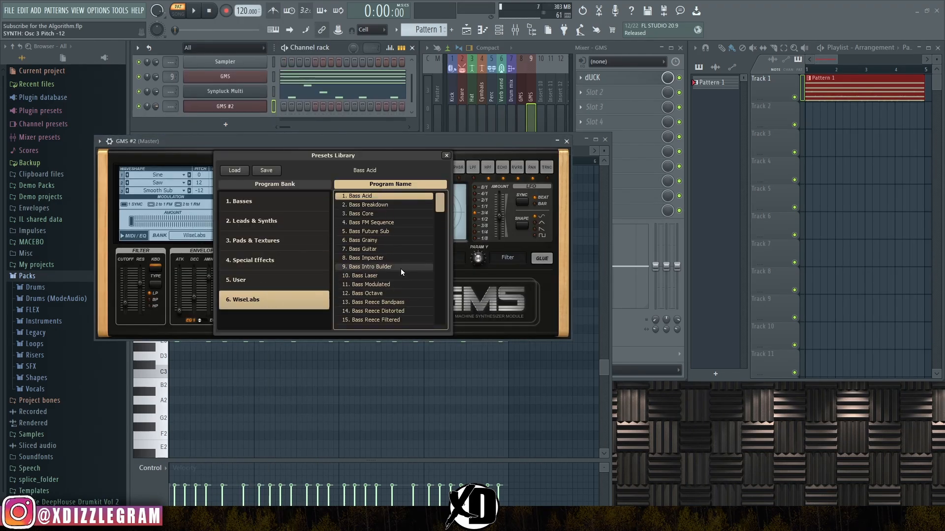
scroll(398, 267, "down", 8)
left_click(390, 258)
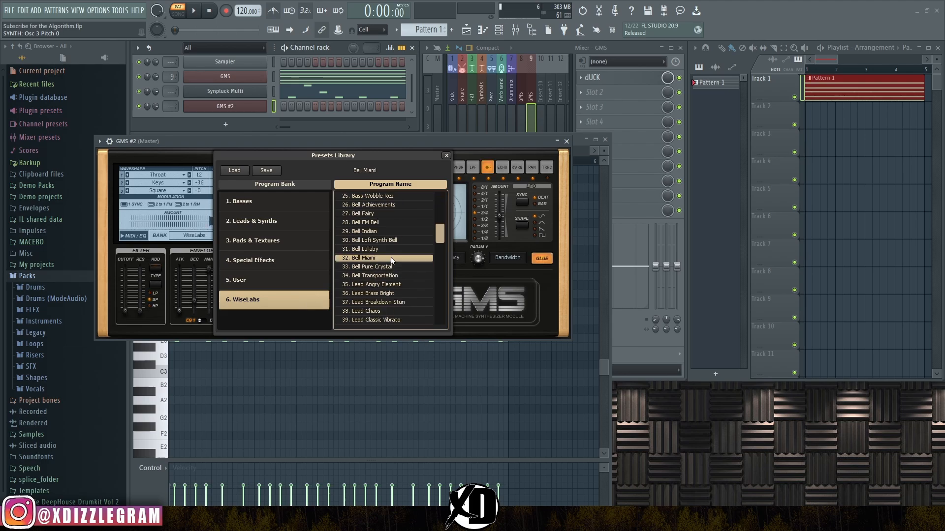
left_click(446, 156)
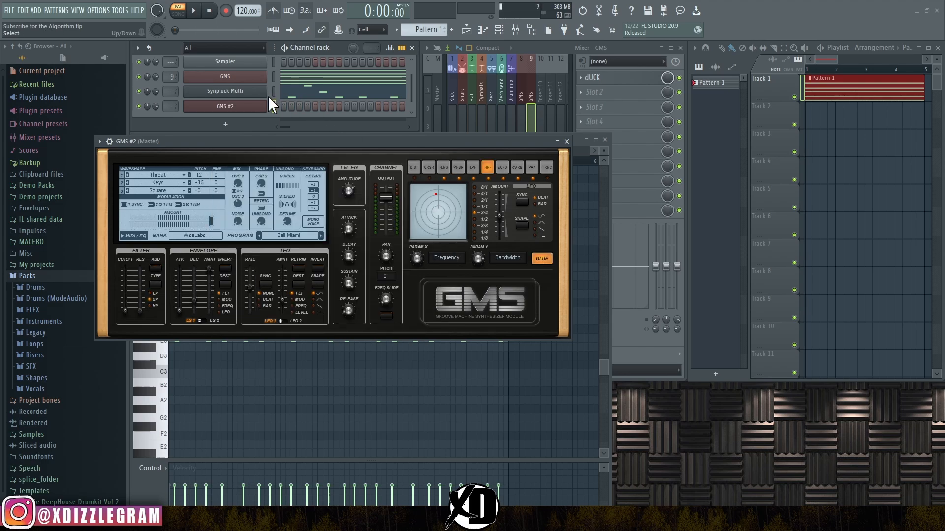
Copy the Synpluck Multi melody into the GMS #2 channel and play the pattern
right_click(250, 91)
left_click(383, 100)
right_click(240, 107)
left_click(385, 124)
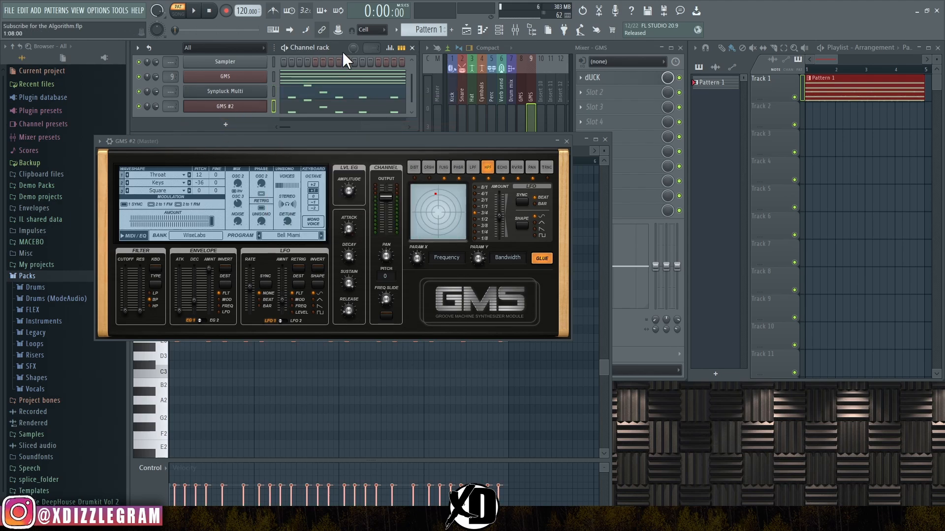
key("space")
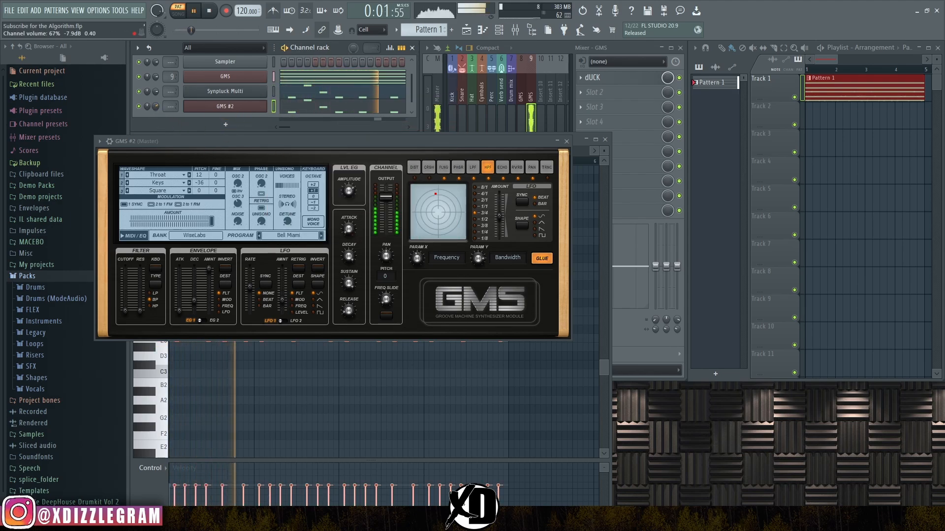
Switch GMS #2 to the WiseLabs preset Bell Lofi Synth Bell during playback, trying Bell Lullaby first
left_click(360, 109)
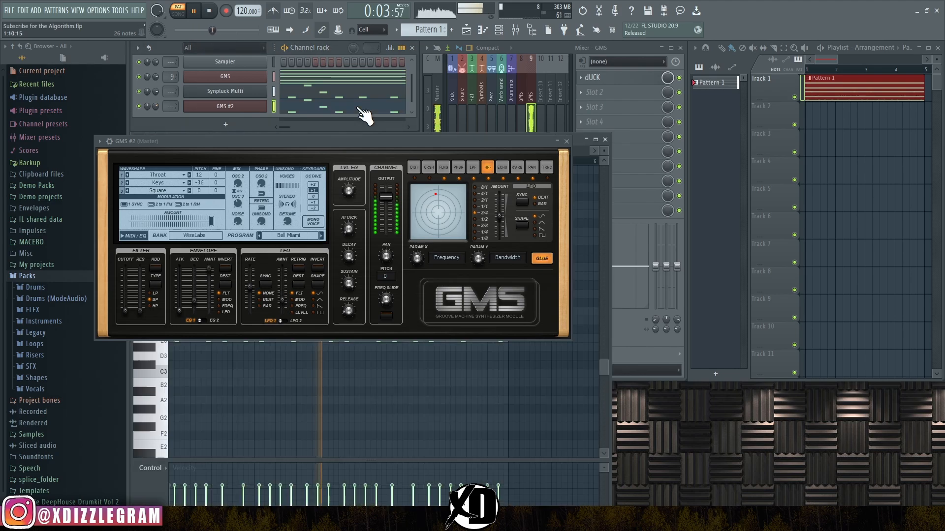
left_click(249, 106)
left_click(249, 106)
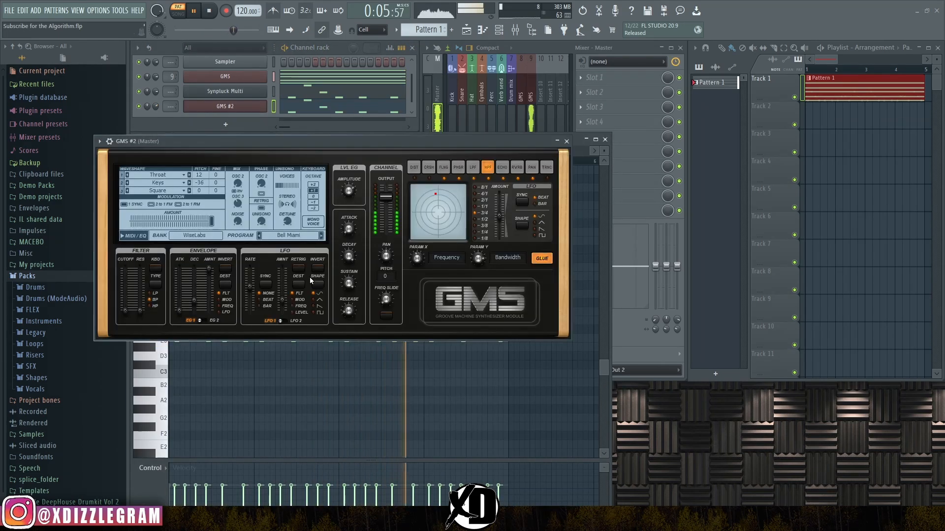
left_click(289, 235)
left_click(372, 249)
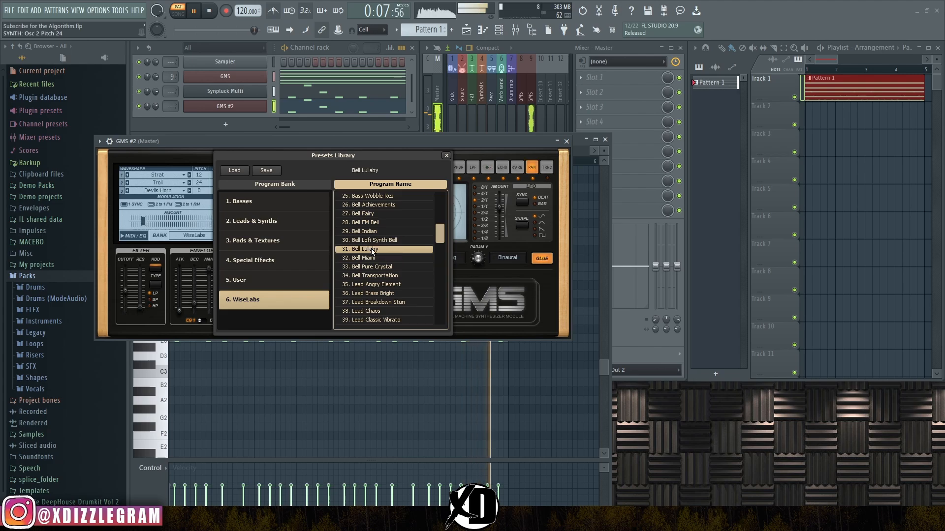
left_click(375, 241)
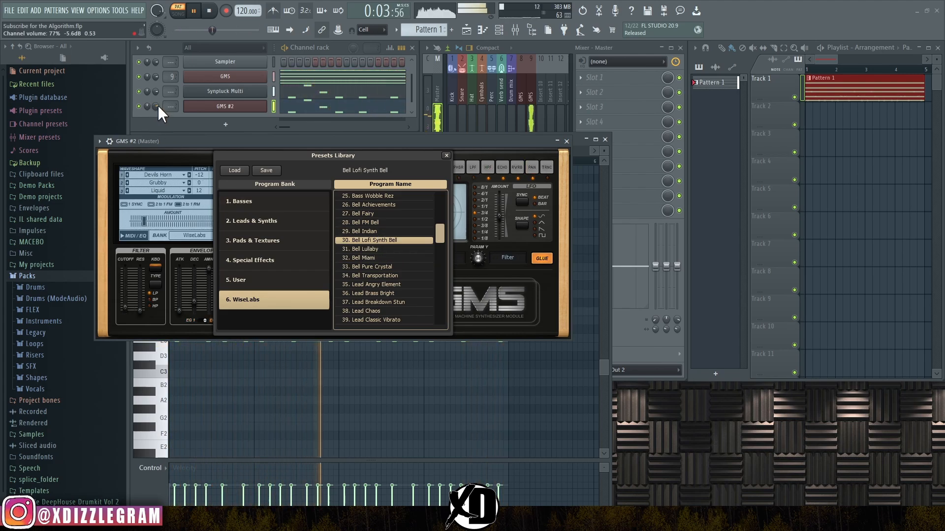
Close the GMS #2 windows, enlarge the channel rack slightly, and stop playback after listening
left_click(339, 49)
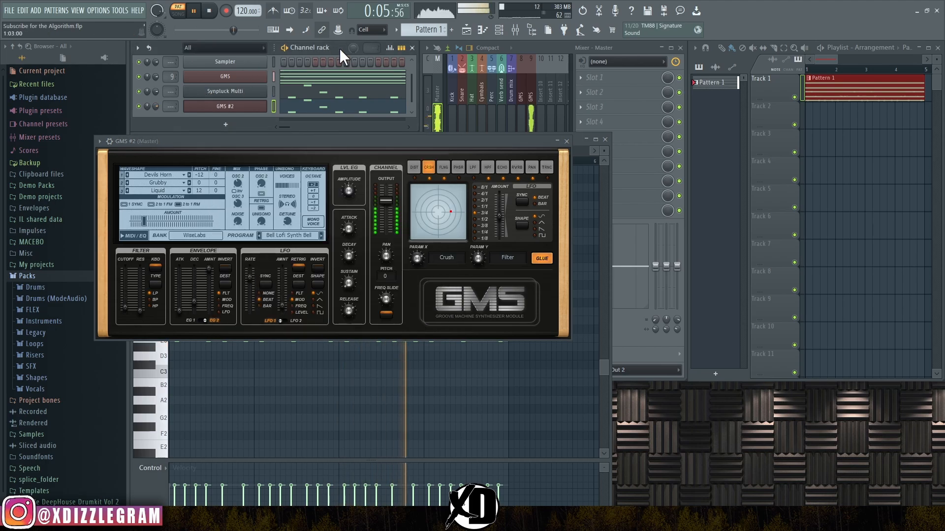
left_click(567, 142)
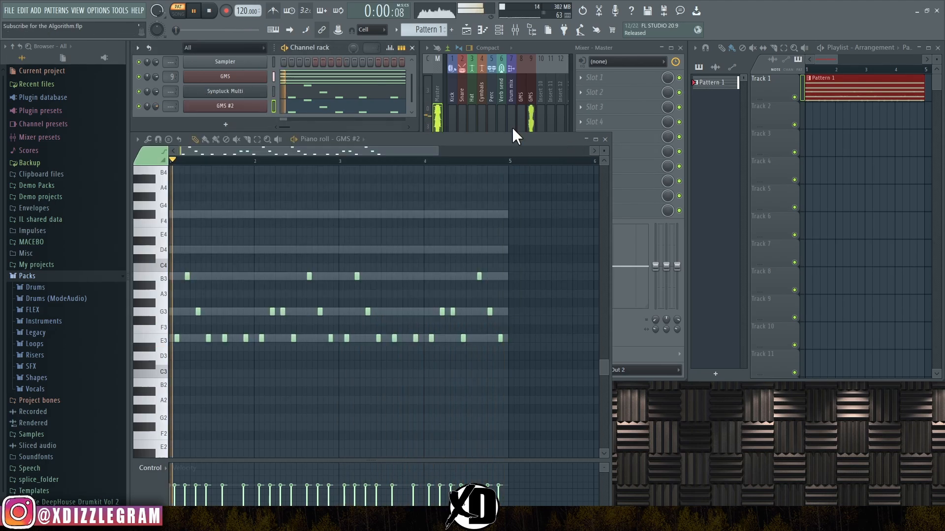
left_click(415, 130)
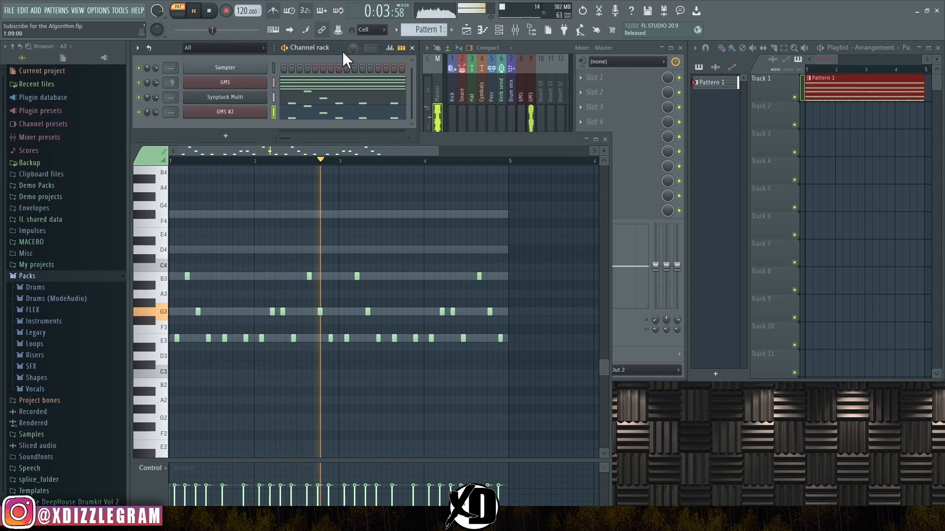
key("space")
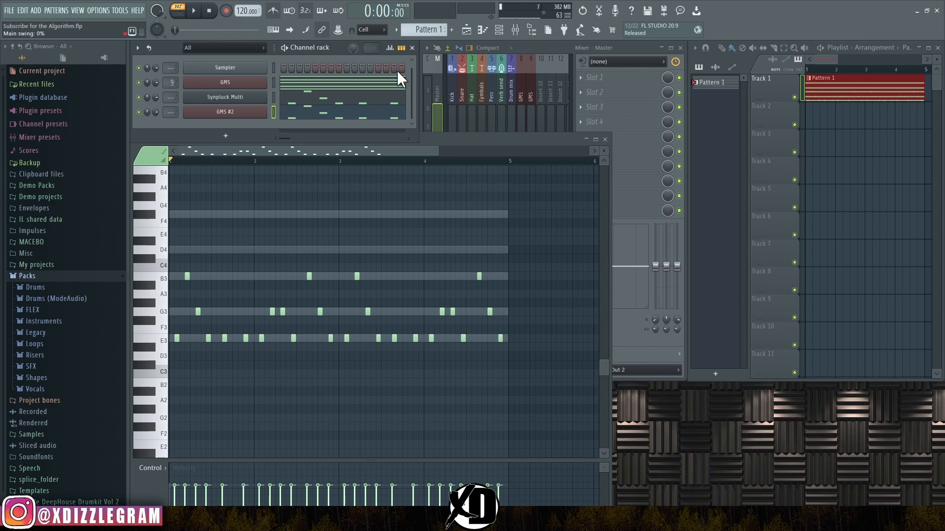
Mute GMS #2, open the Synpluck Multi channel, and create an automation clip for its FLEX master filter cutoff
key("space")
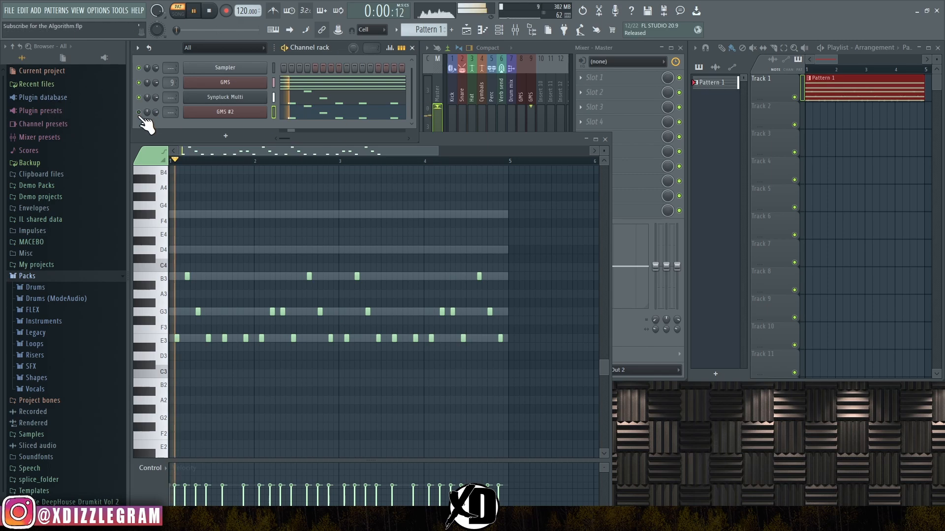
left_click(239, 105)
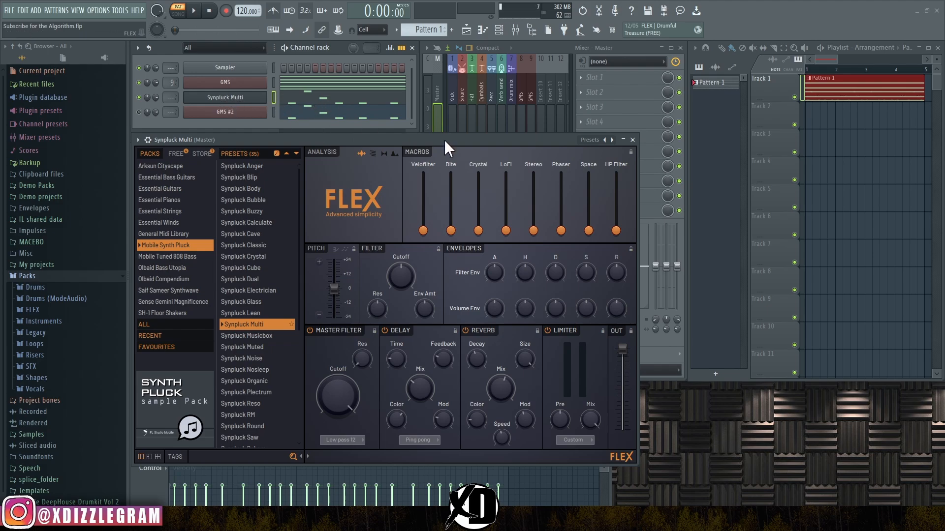
key("space")
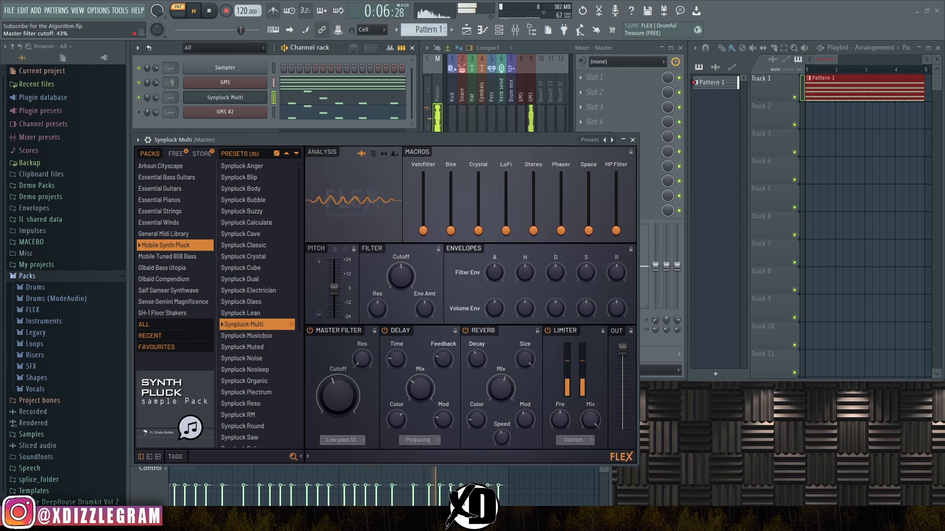
right_click(337, 408)
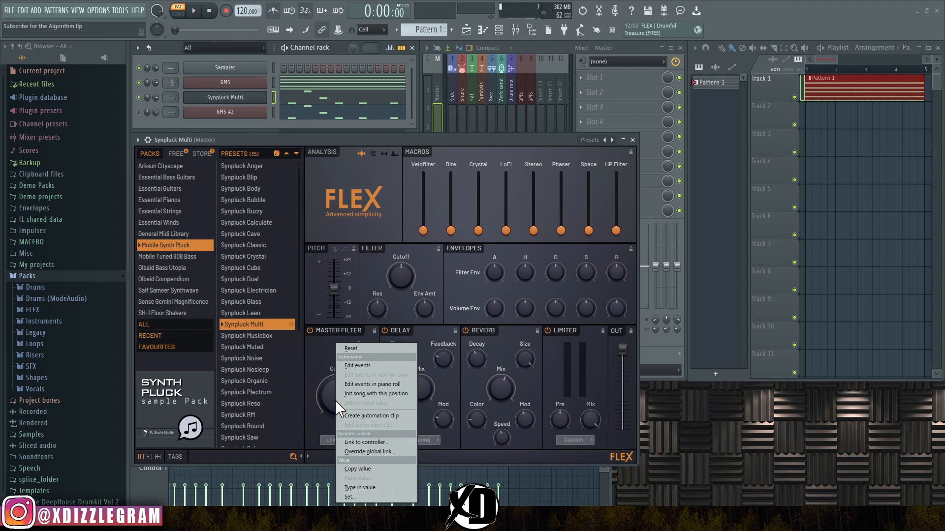
left_click(368, 418)
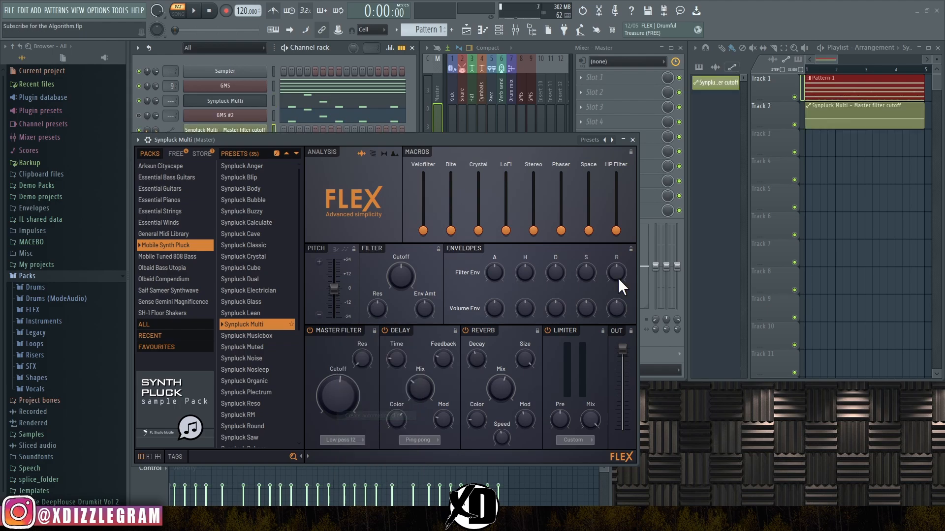
Shape the cutoff clip to rise to about 92% at a point late in bar 4 and fall at the end, playing the song
scroll(845, 74, "down", 1)
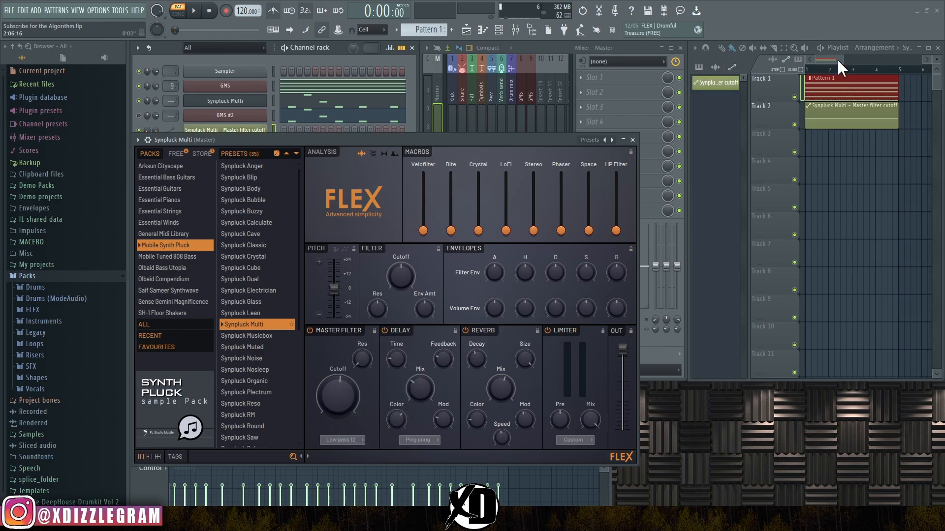
right_click(888, 114)
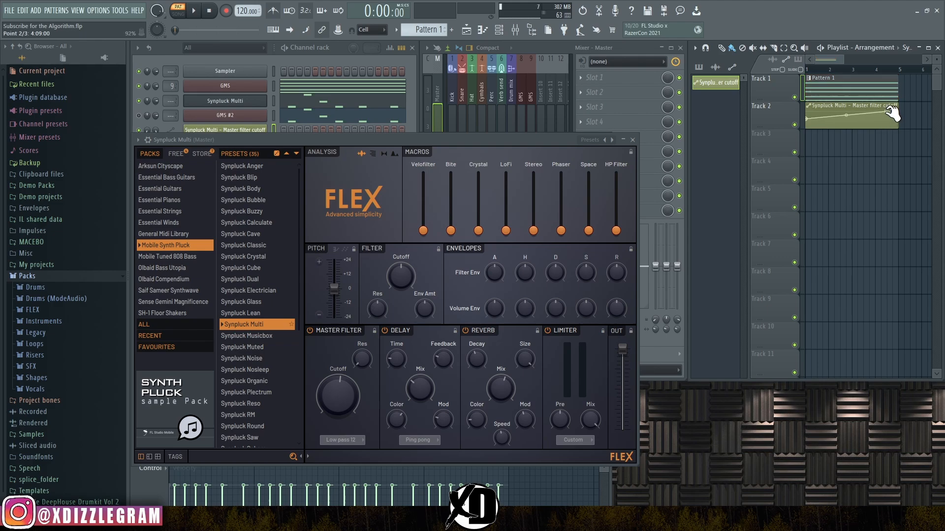
key("space")
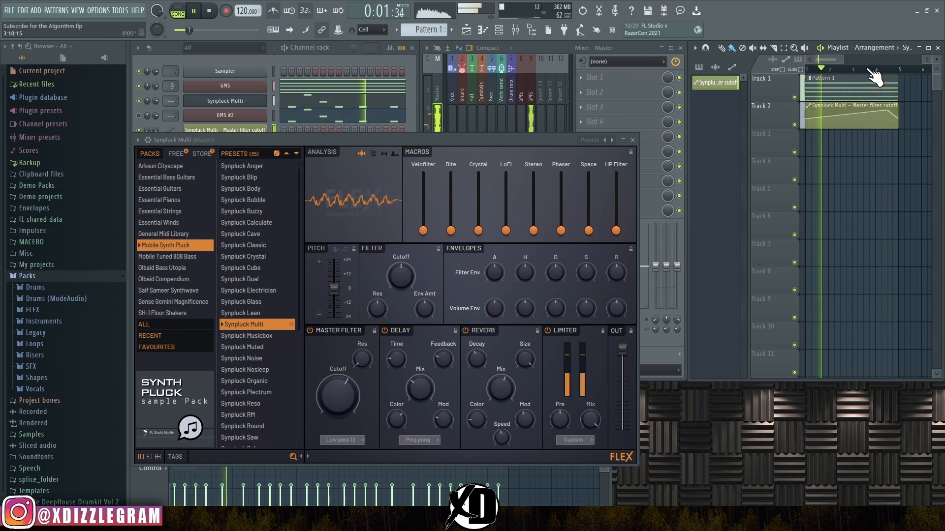
scroll(936, 59, "up", 2)
scroll(936, 59, "up", 3)
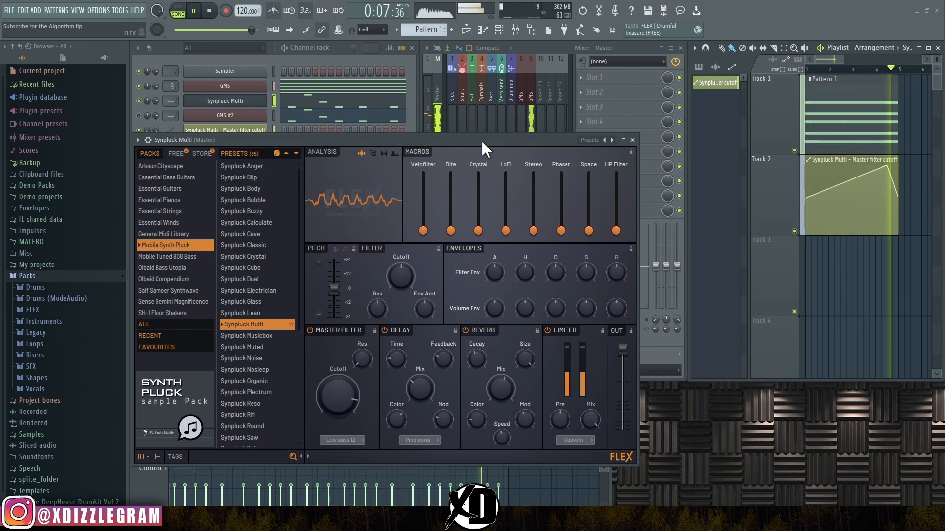
Raise all of Synpluck Multi's FLEX macros except HP Filter, adjust its reverb mix, close it and stop playback
left_click_drag(588, 230, 423, 219)
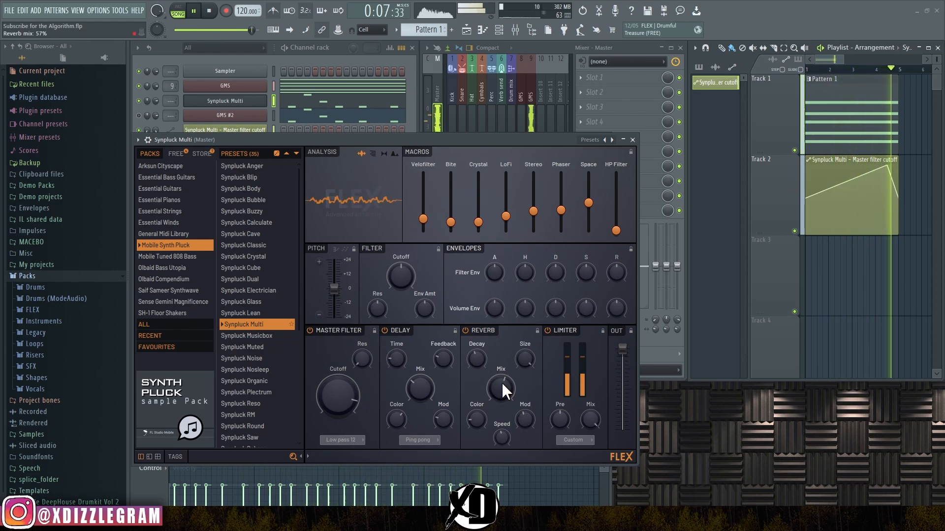
mouse_move(501, 383)
left_mouse_down()
mouse_move(501, 354)
mouse_move(502, 394)
left_mouse_up()
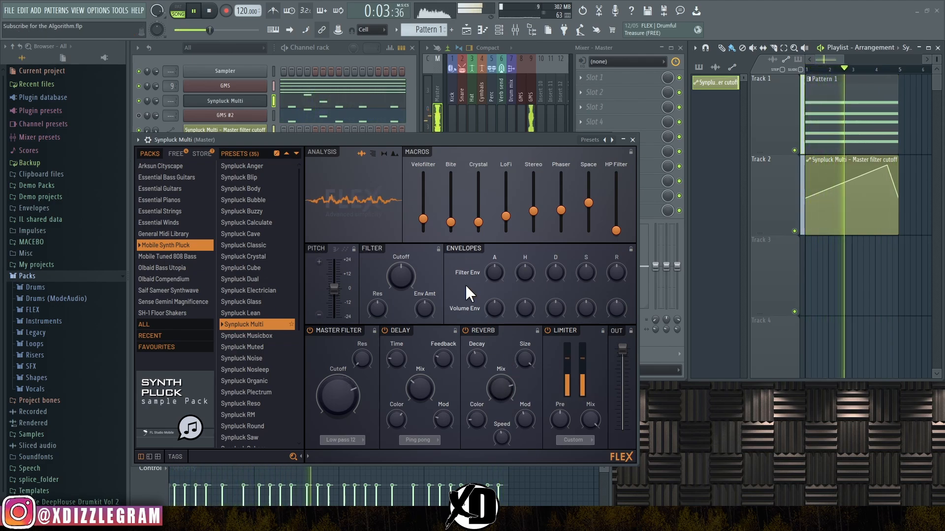
left_click(633, 139)
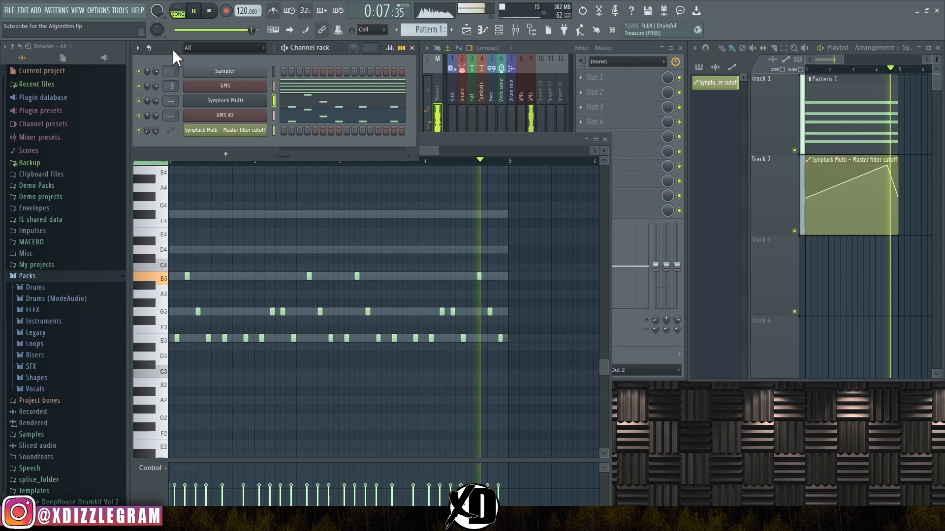
key("space")
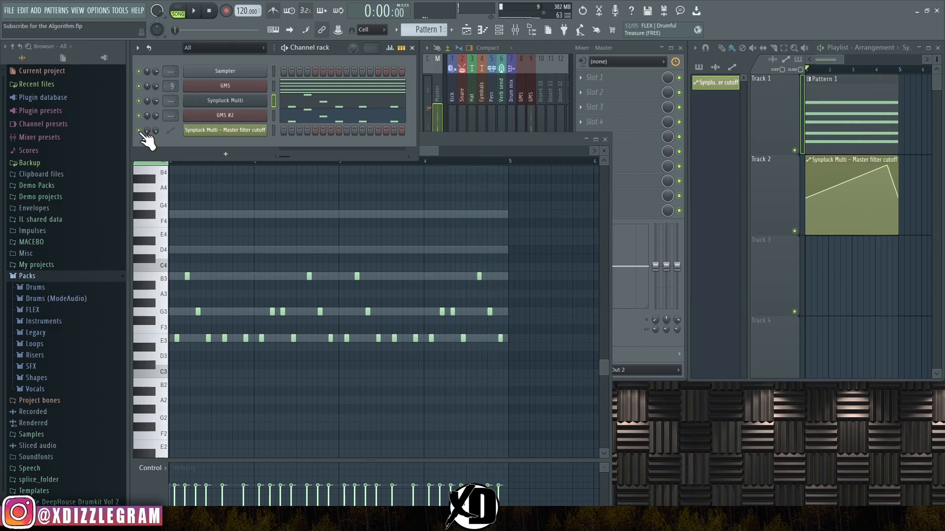
Browse the Drums (ModeAudio) kicks, create Pattern 2 and paint it four times across bars 1 to 4 of Track 3
left_click(74, 301)
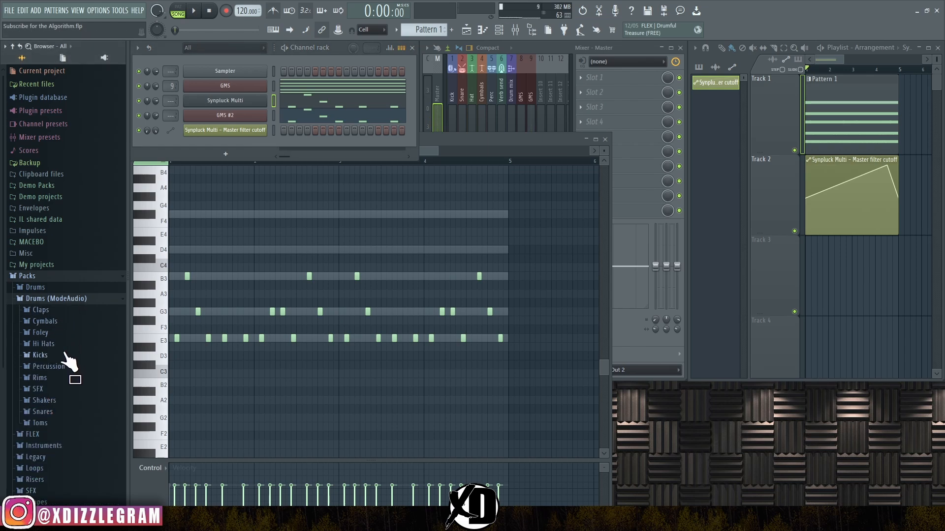
left_click(66, 355)
scroll(69, 374, "down", 4)
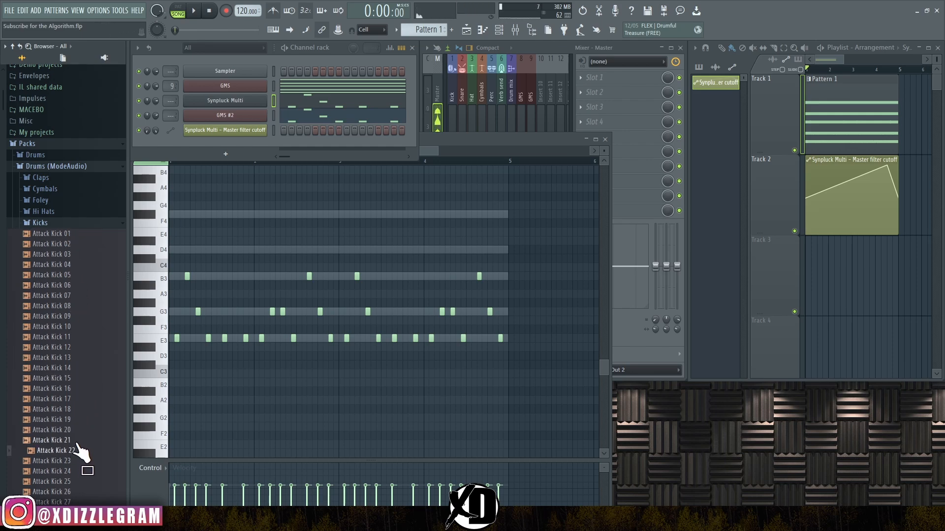
key("F4")
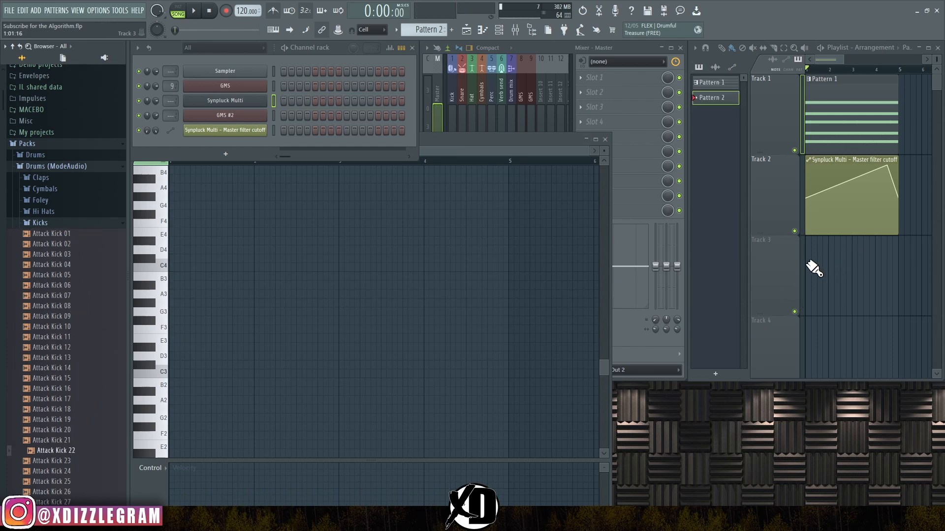
left_click_drag(817, 263, 885, 267)
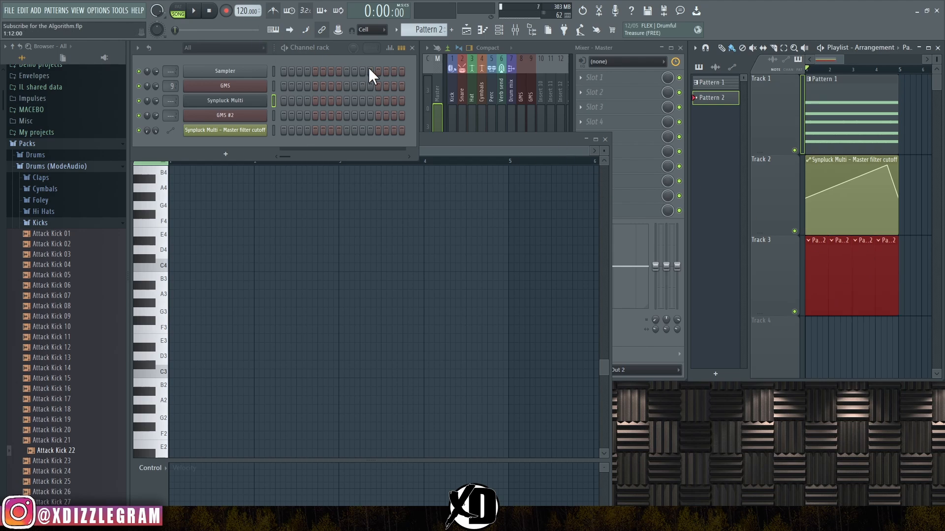
Load Attack Kick 30 as a new channel, fill every fourth step in Pattern 2, and play the song
scroll(74, 453, "down", 8)
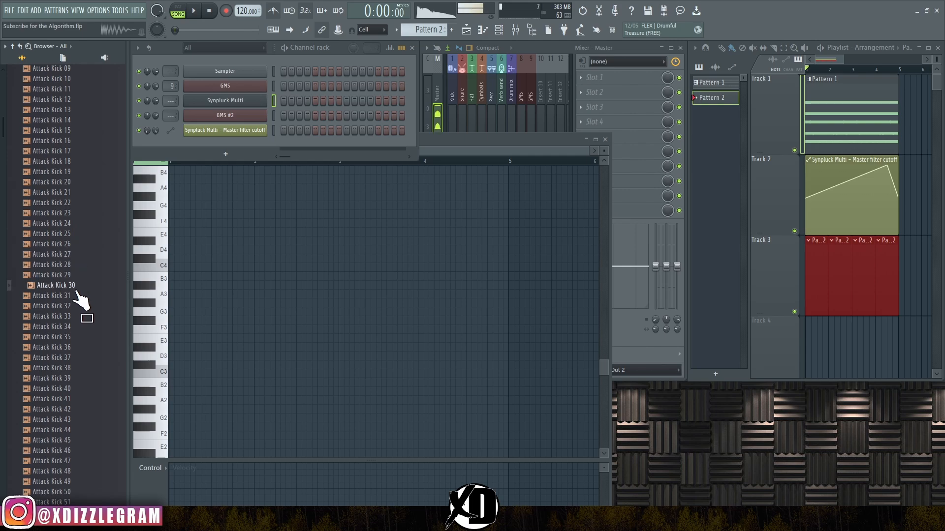
left_click_drag(229, 142, 228, 143)
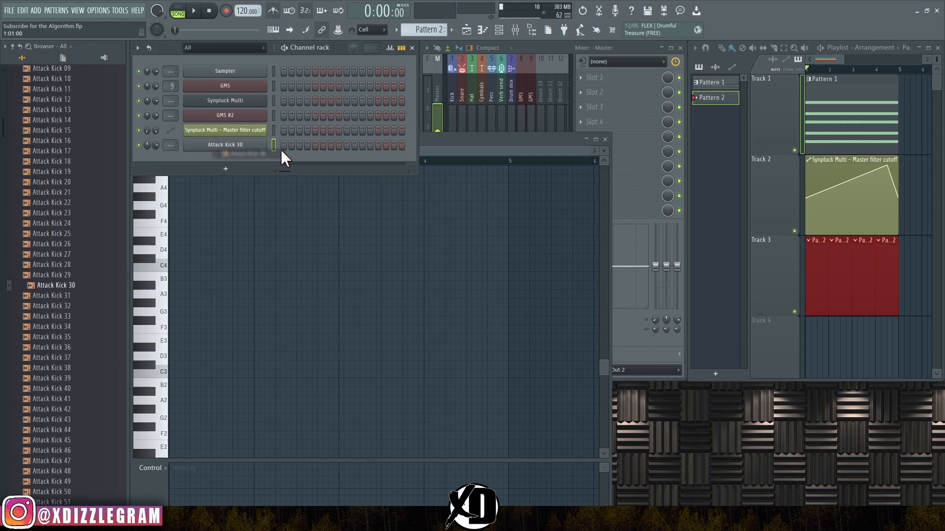
right_click(253, 146)
left_click(404, 187)
key("space")
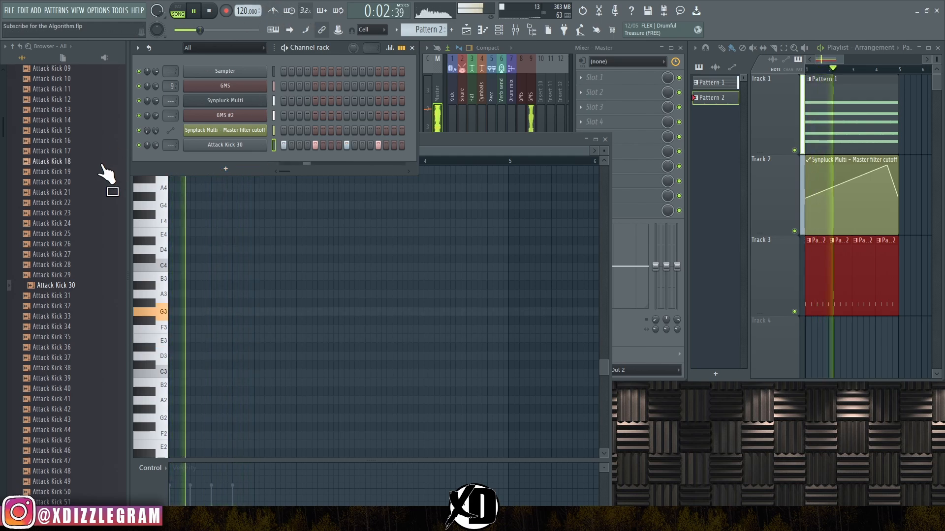
Load Attack Hat 04 from the ModeAudio hi-hats and place it on steps 3, 7, 11 and 15 of Pattern 2
scroll(74, 179, "up", 10)
left_click(60, 223)
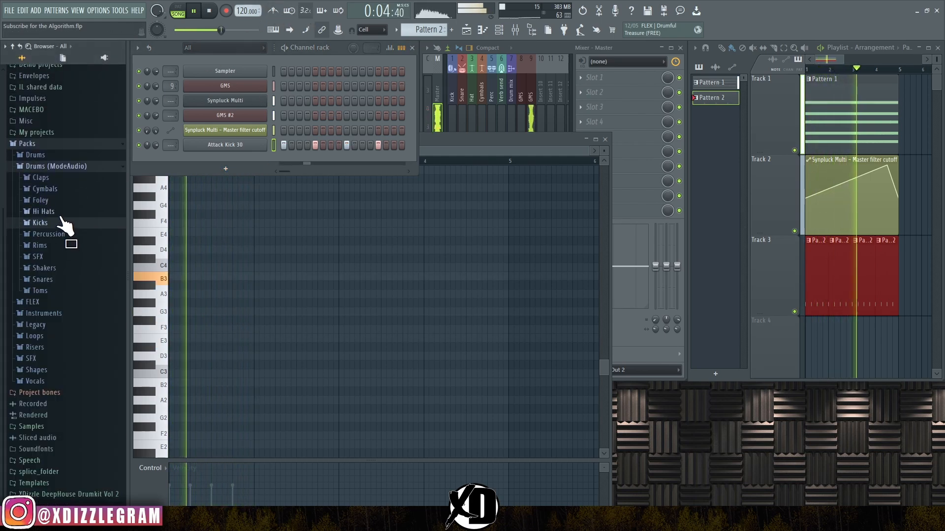
left_click(46, 211)
left_click_drag(59, 253, 285, 164)
left_click(299, 160)
left_click(330, 160)
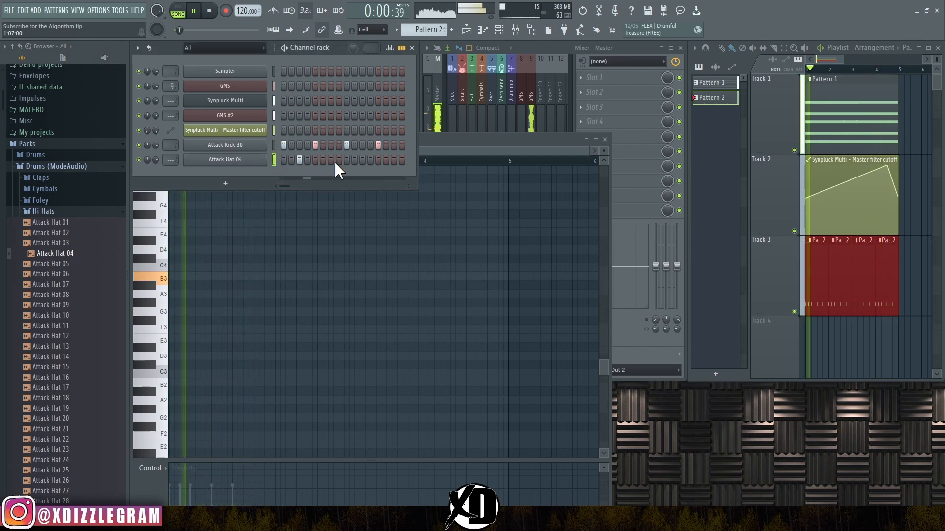
left_click(362, 160)
left_click(394, 160)
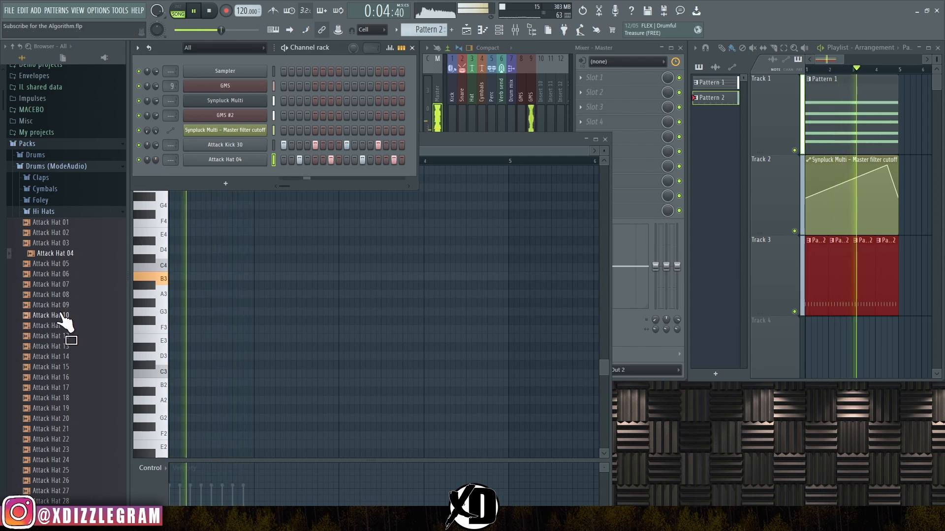
Add Attack Hat 11 on all 16 steps, with main swing at about 18% and its channel volume at about 21%
key("space")
left_click(72, 336)
mouse_move(69, 329)
left_mouse_down()
mouse_move(242, 194)
mouse_move(232, 182)
mouse_move(404, 175)
left_mouse_up()
key("space")
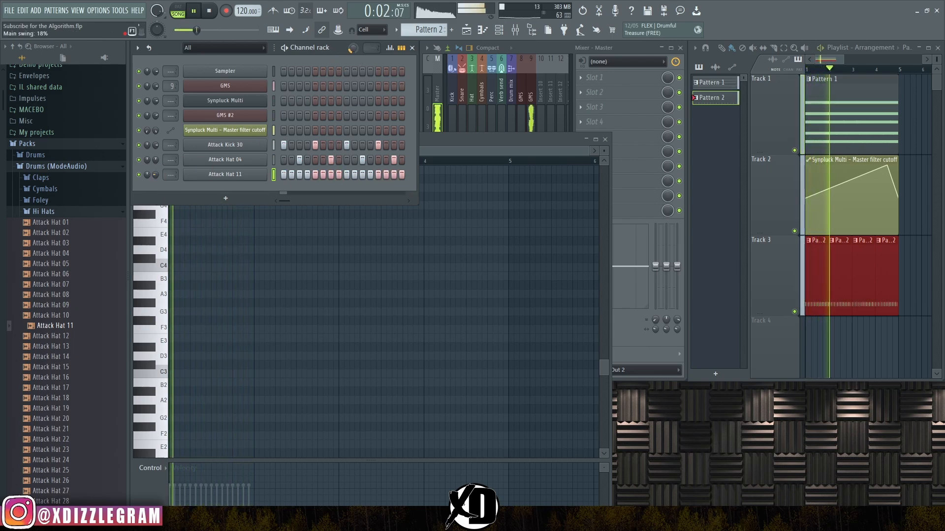
scroll(156, 174, "down", 10)
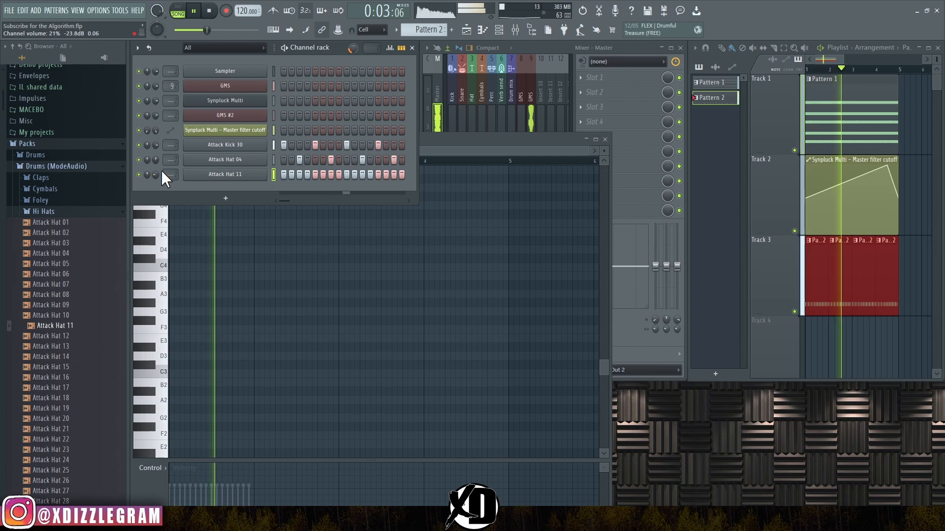
Load Attack Clap 04 from the ModeAudio claps, place it on steps 5 and 13, and play the song
left_click(66, 214)
left_click(41, 178)
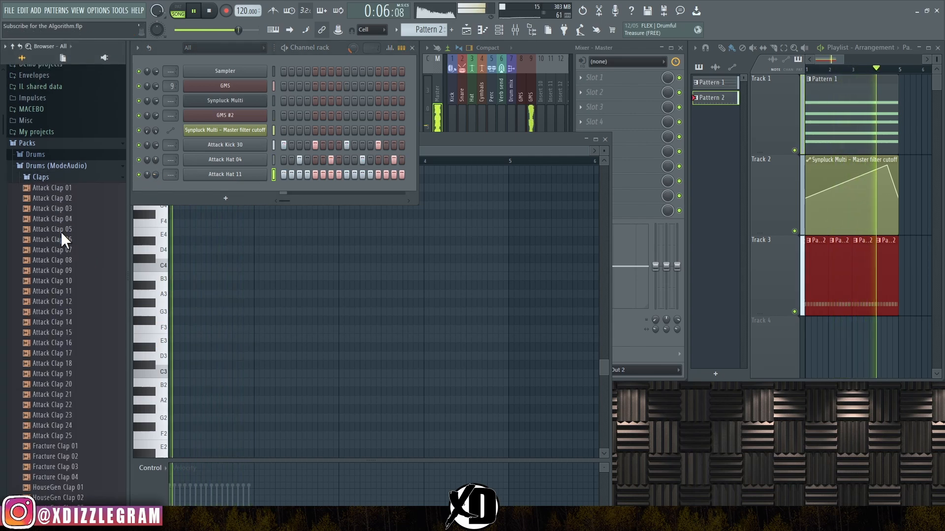
key("space")
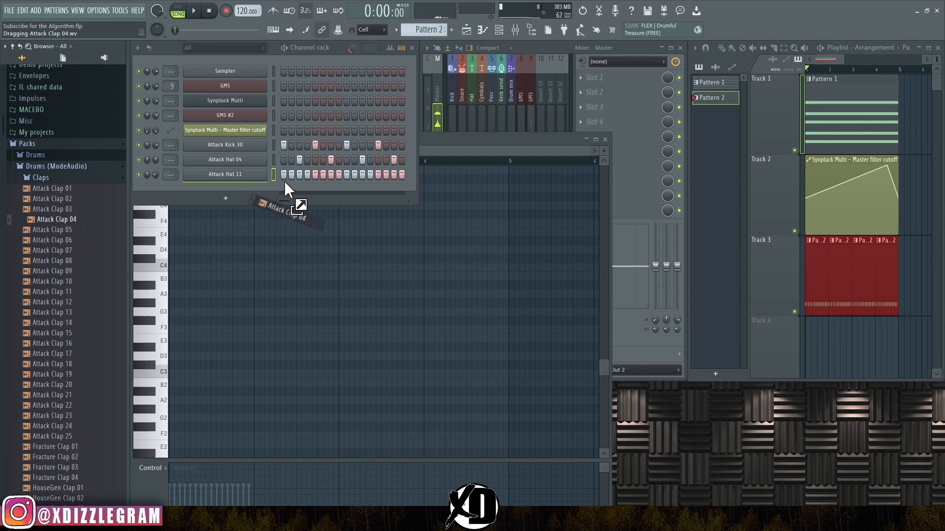
left_click_drag(284, 181, 274, 184)
left_click(315, 190)
key("space")
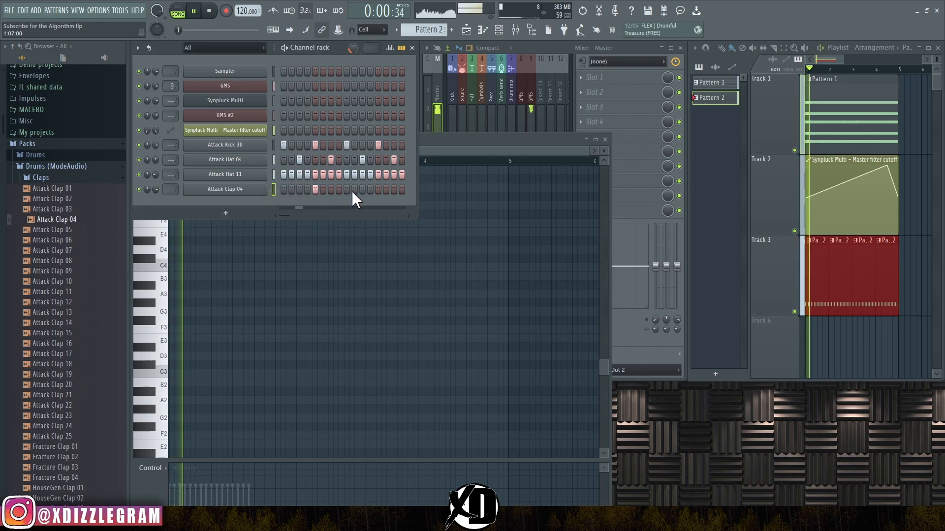
left_click(379, 189)
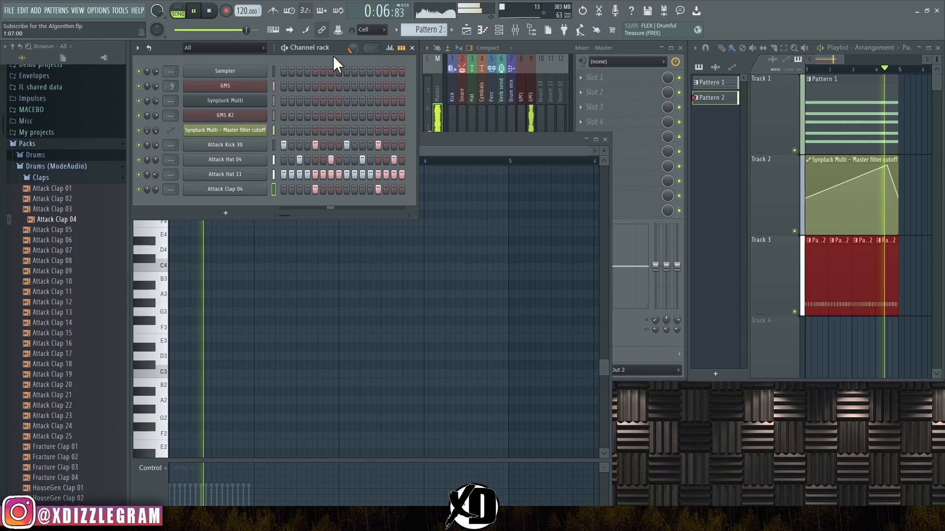
Switch to Pattern 1 and add another GMS synth channel, moving its window clear of the channel rack
double_click(834, 100)
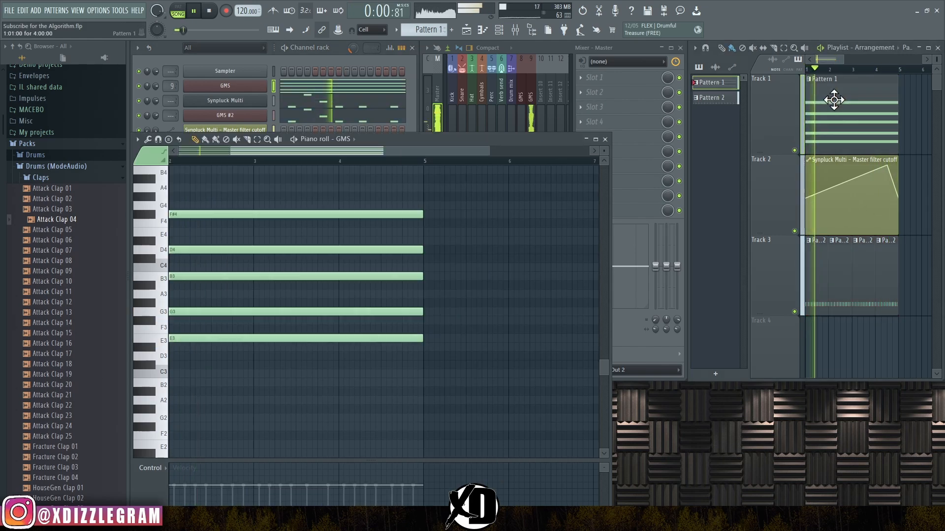
left_click(337, 53)
left_click(223, 210)
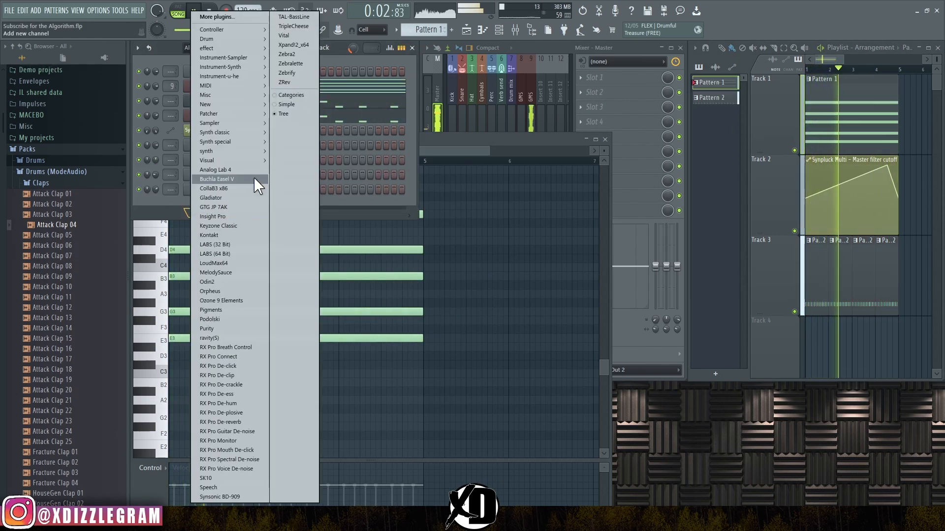
mouse_move(241, 132)
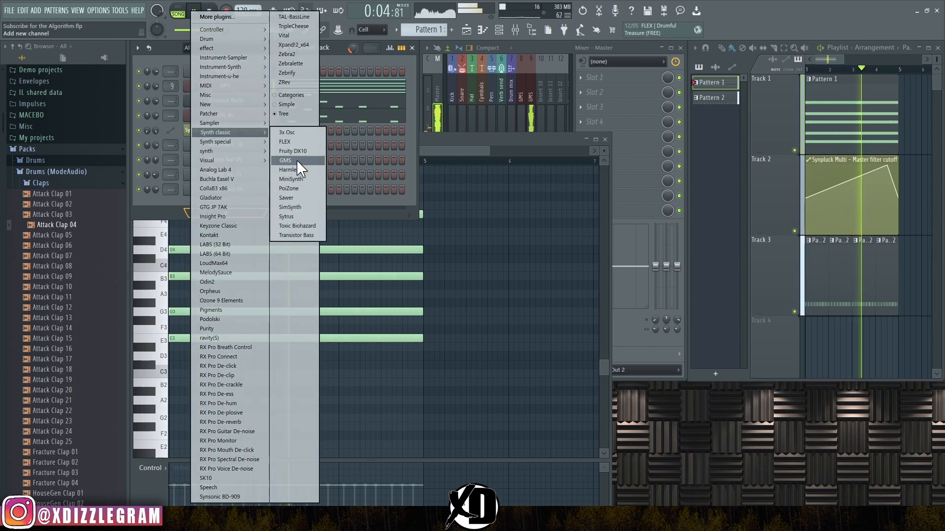
left_click(296, 160)
left_click_drag(334, 115, 495, 205)
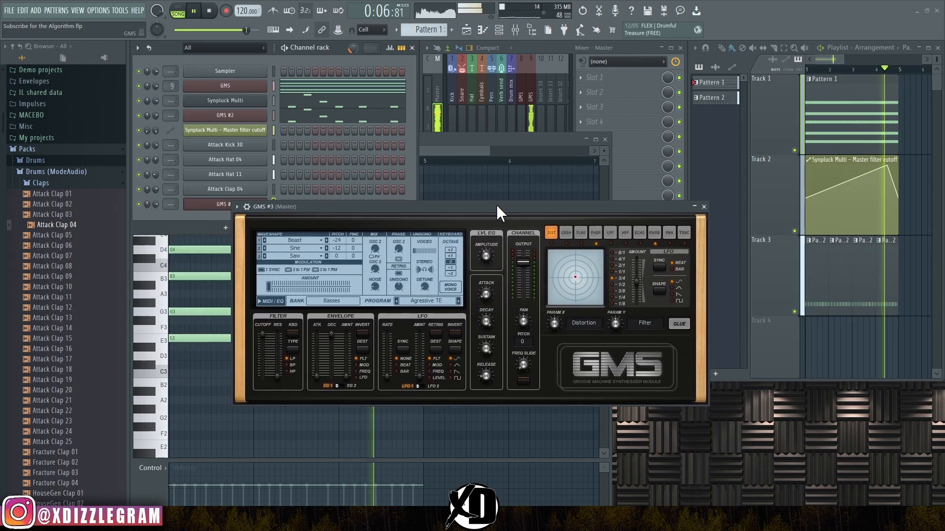
Load the Diablo TE preset from the Basses bank into GMS #3 and close the synth window
left_click(448, 301)
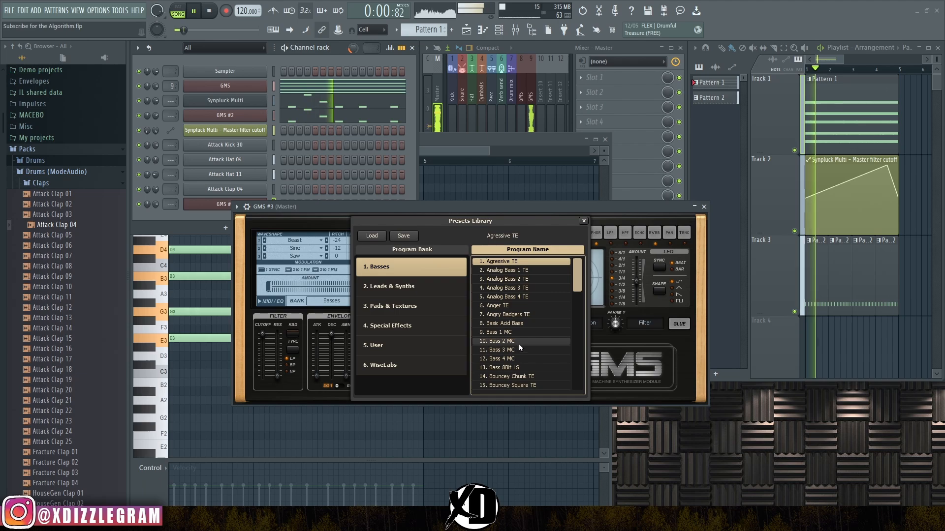
scroll(520, 339, "down", 3)
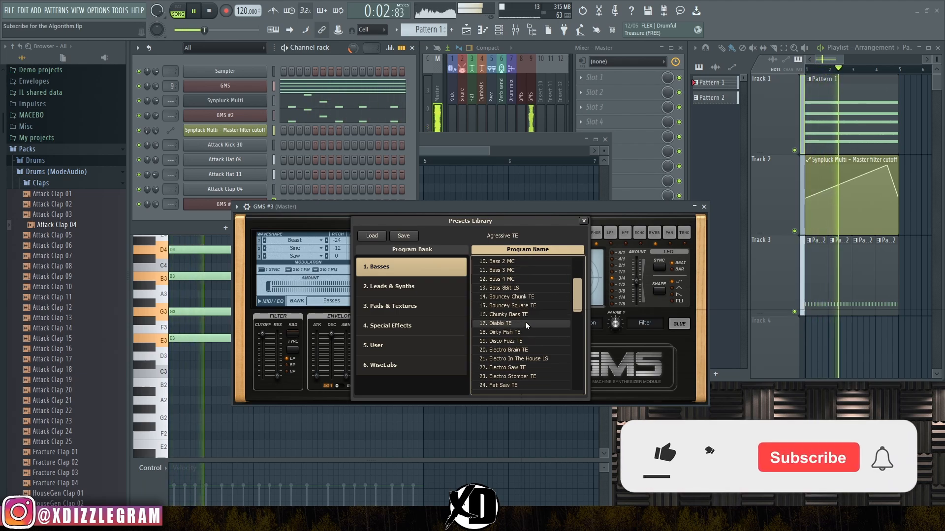
left_click(526, 322)
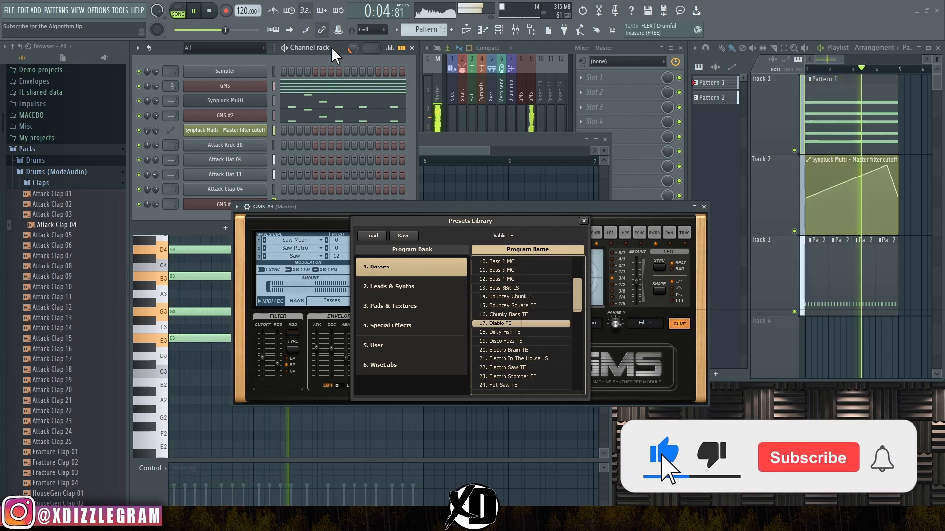
key("Escape")
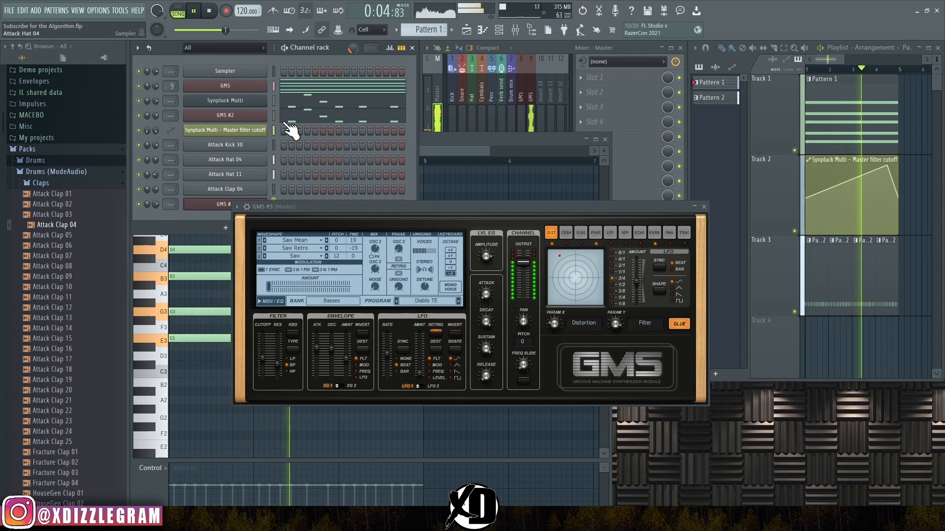
left_click(704, 207)
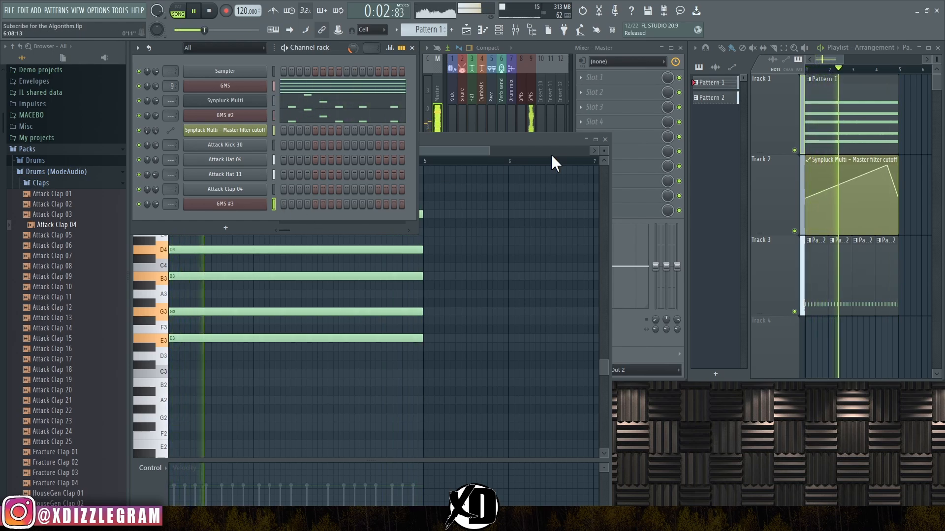
Create Pattern 3, stop playback and open the GMS #3 piano roll, auditioning a few notes
key("F4")
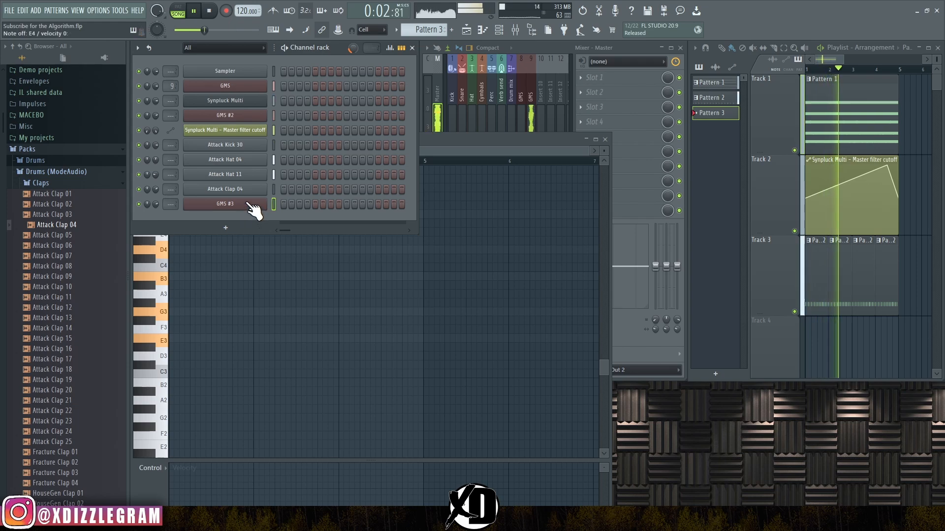
key("space")
right_click(250, 206)
left_click(284, 202)
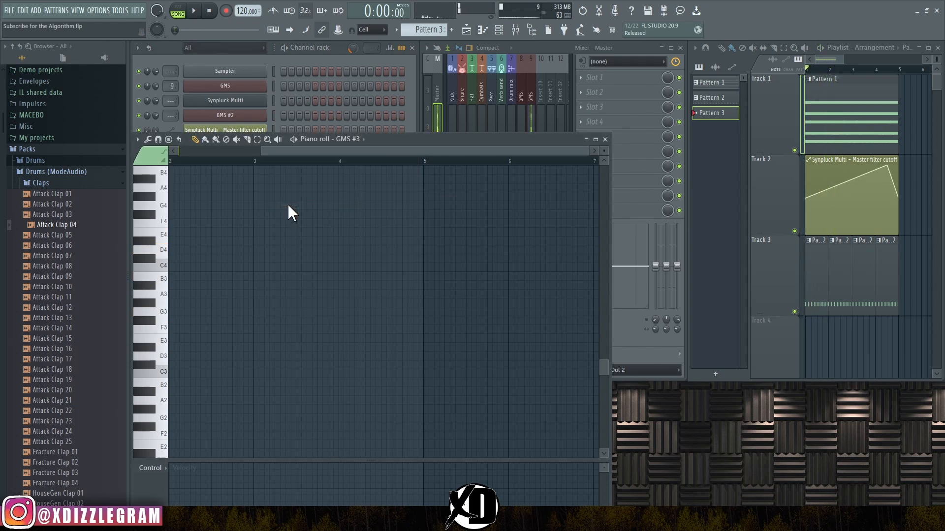
key("z")
key("x")
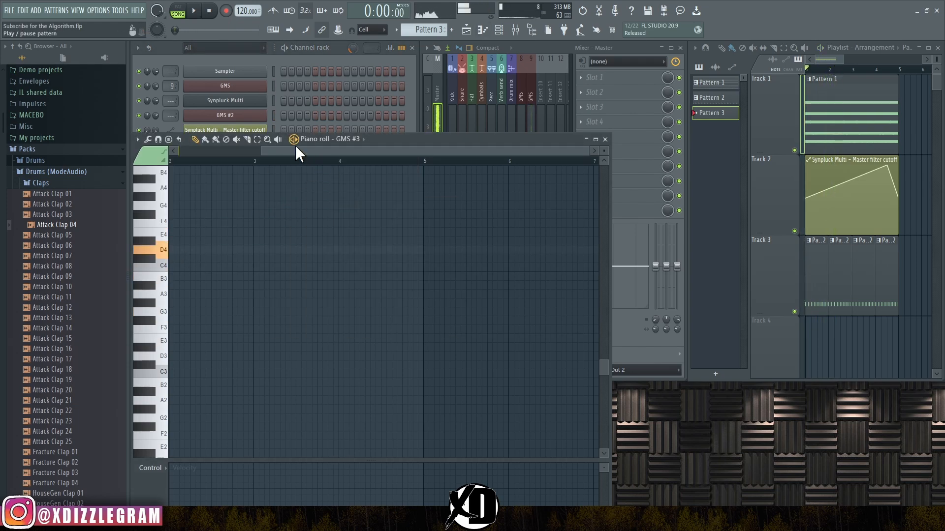
Draw a D4 note at the start of bar 1 and place Pattern 3 at the start of Track 4
left_click_drag(295, 150, 74, 169)
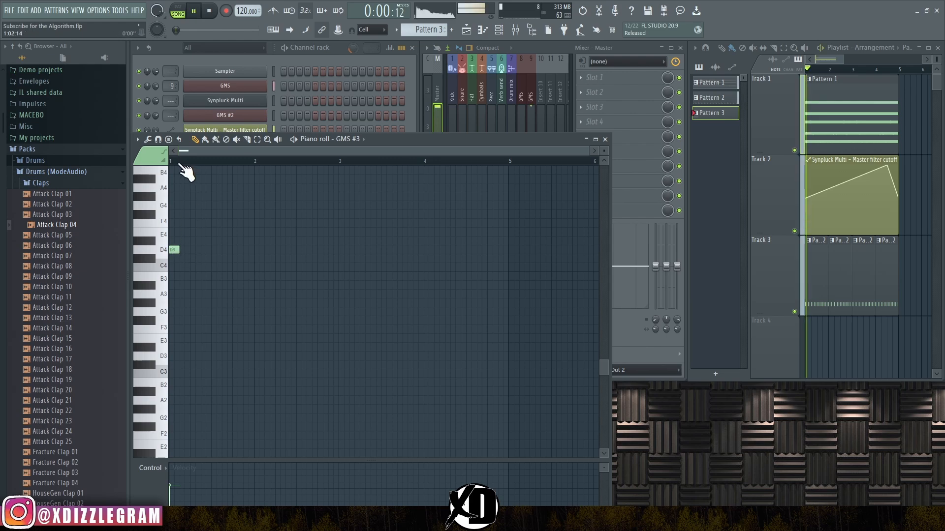
key("space")
scroll(197, 169, "up", 2)
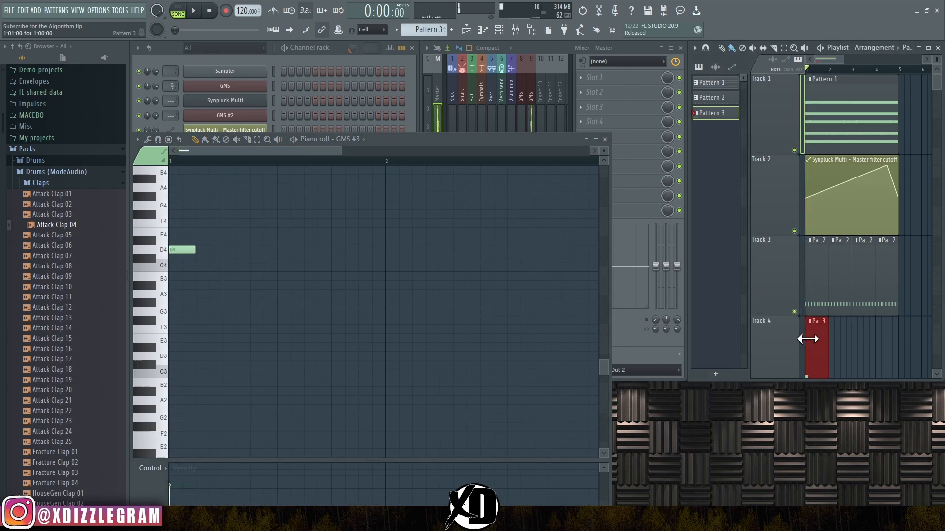
key("space")
scroll(196, 168, "up", 1)
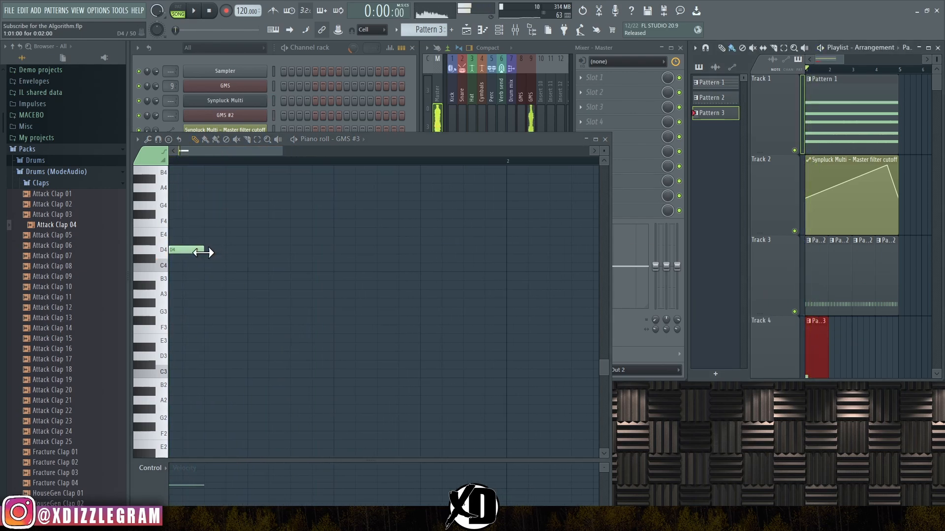
Lengthen the D4 note up to step 7 and add an E4 note from there to the end of bar 4, then play the song
key("space")
left_click(293, 240)
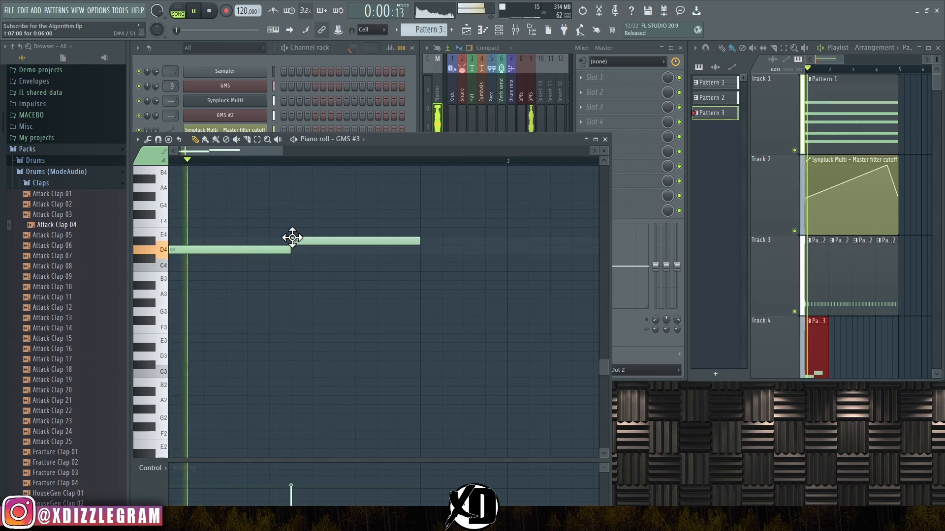
left_click_drag(301, 233, 310, 227)
scroll(314, 178, "down", 2)
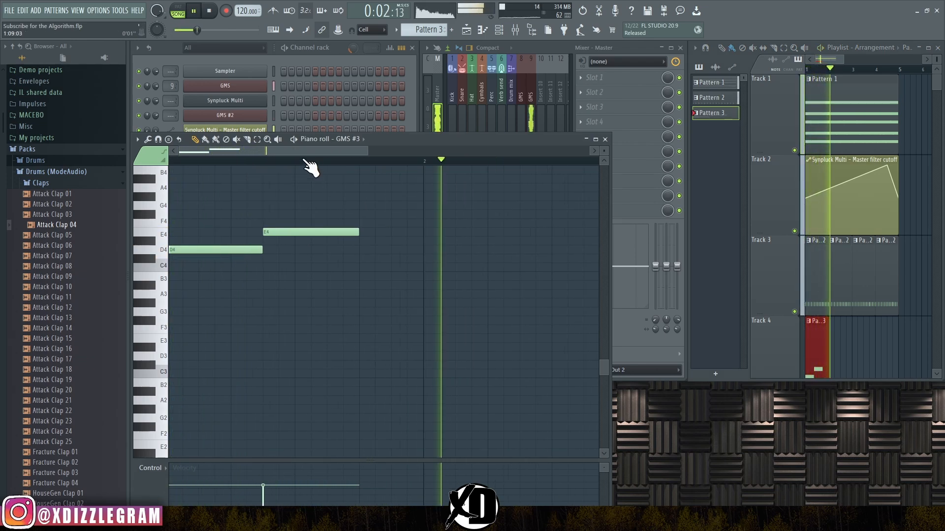
key("space")
scroll(277, 239, "down", 1)
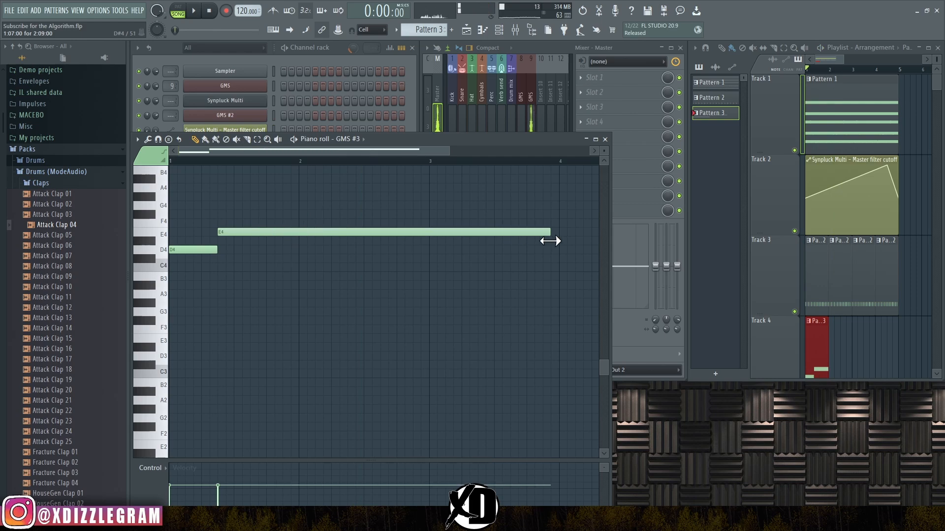
scroll(428, 222, "down", 2)
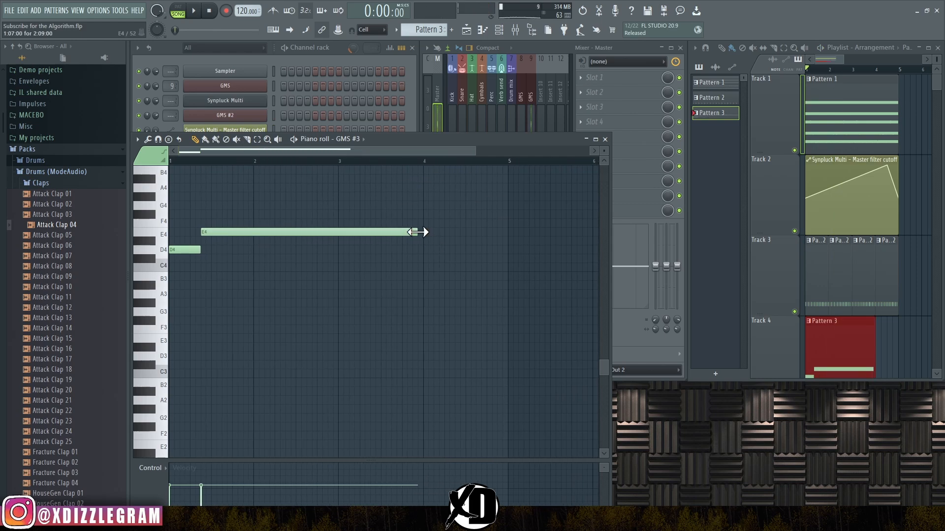
key("space")
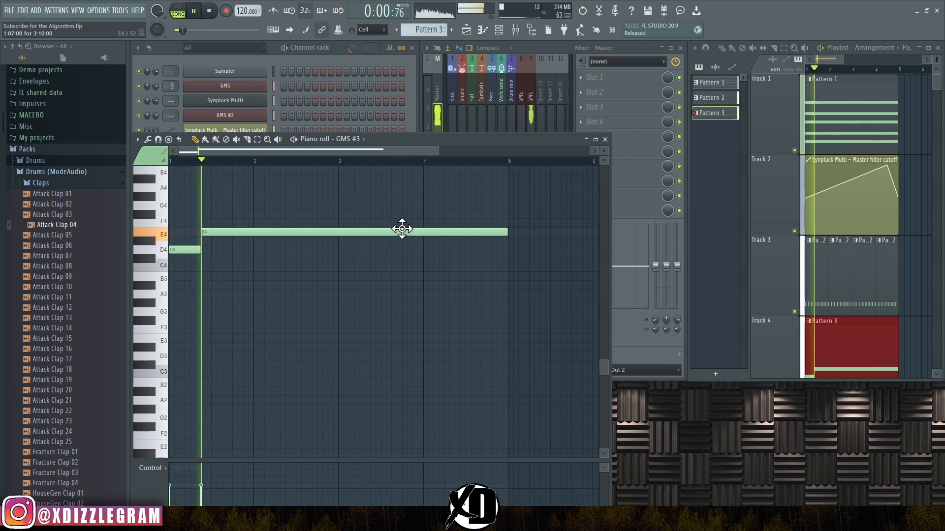
Lower the filter cutoff of GMS #3 to about 0.36% and its envelope attack to about 0.24%
left_click(295, 59)
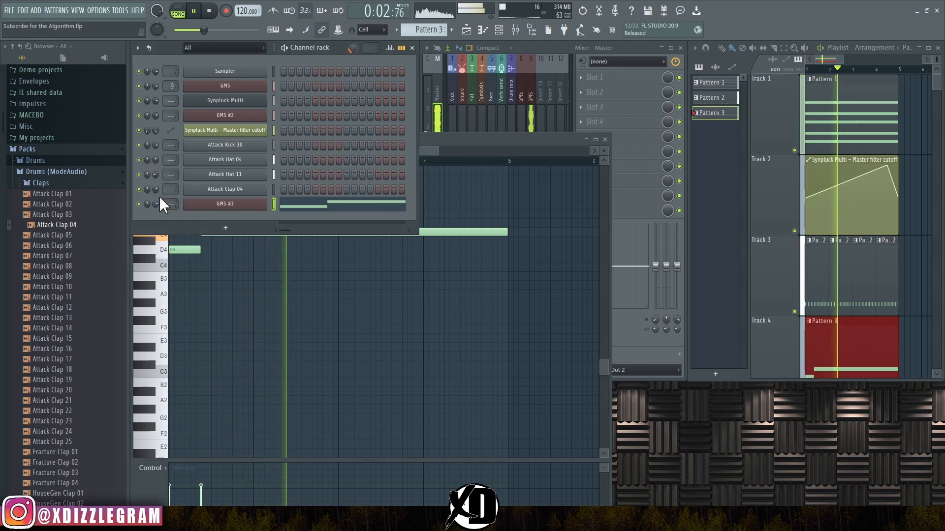
left_click(219, 205)
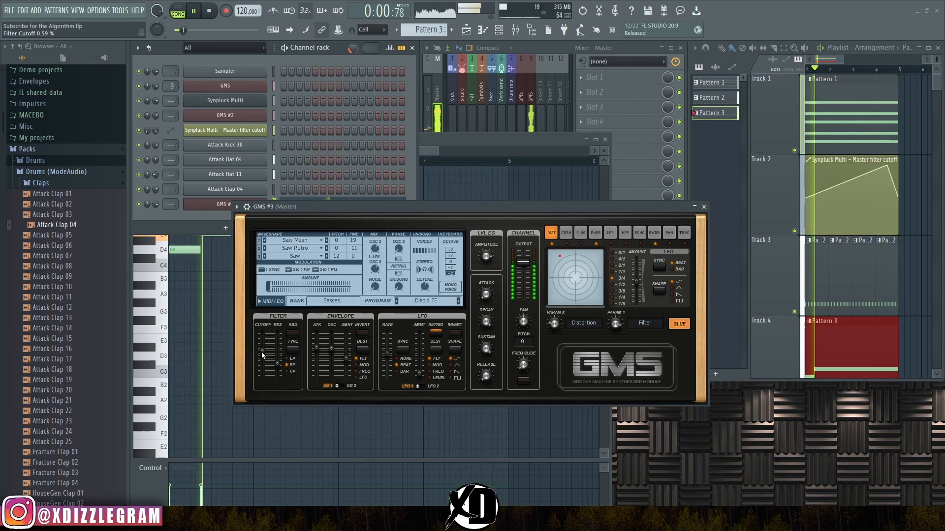
left_click_drag(262, 353, 262, 359)
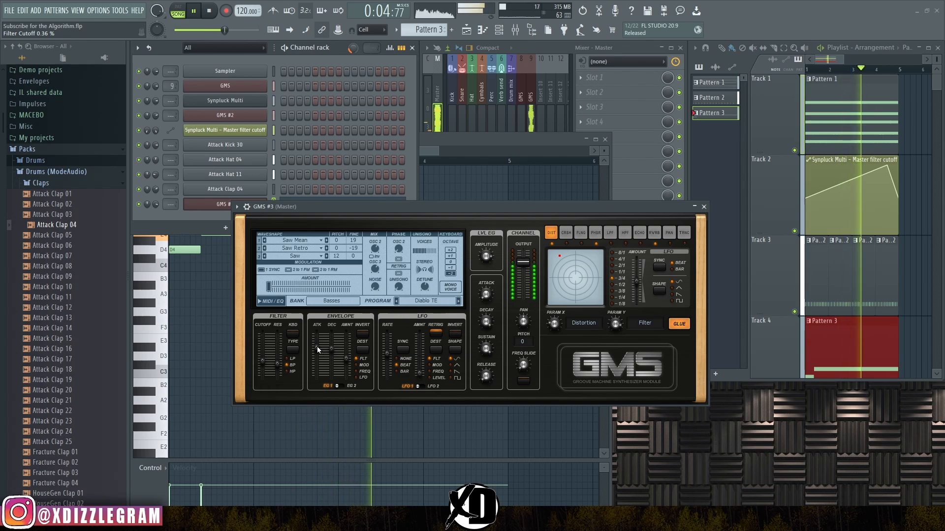
left_click_drag(317, 347, 317, 364)
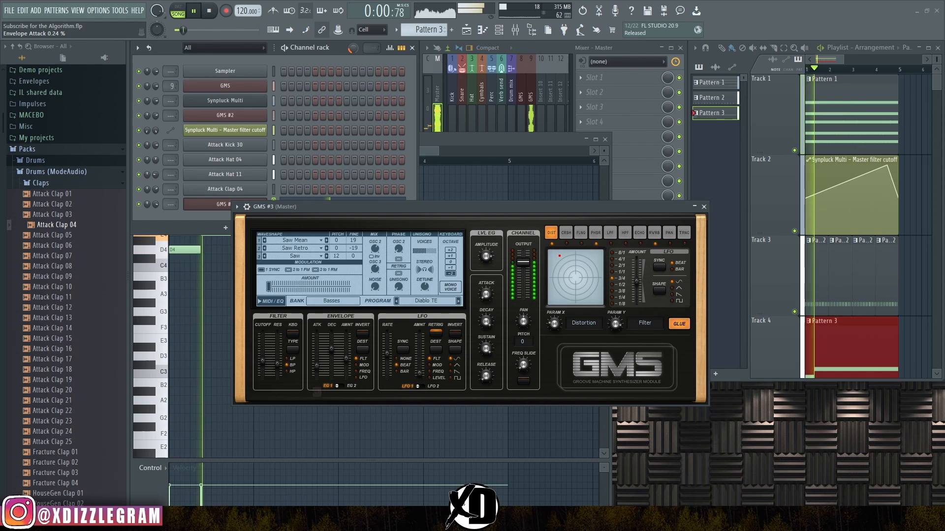
left_click(704, 207)
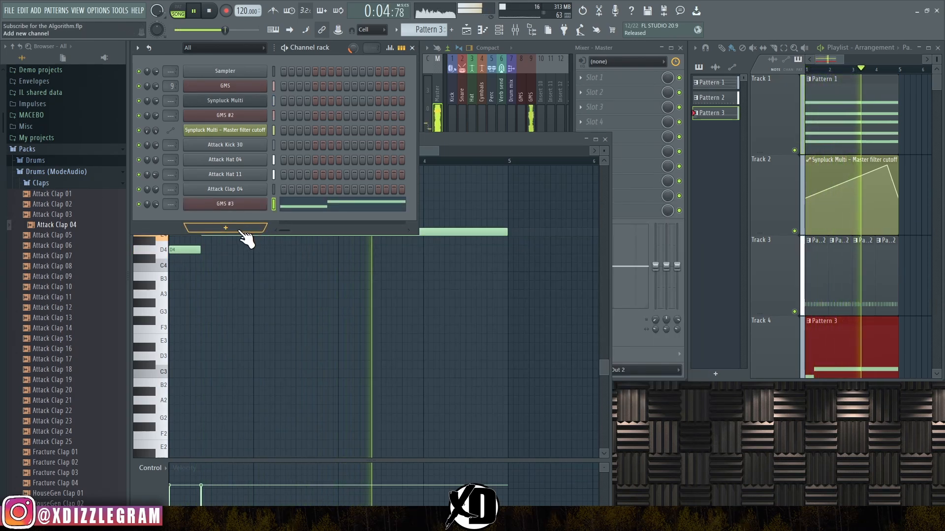
Stop playback, add a Fruity DX10 channel and load its eFlute preset
key("space")
left_click(242, 231)
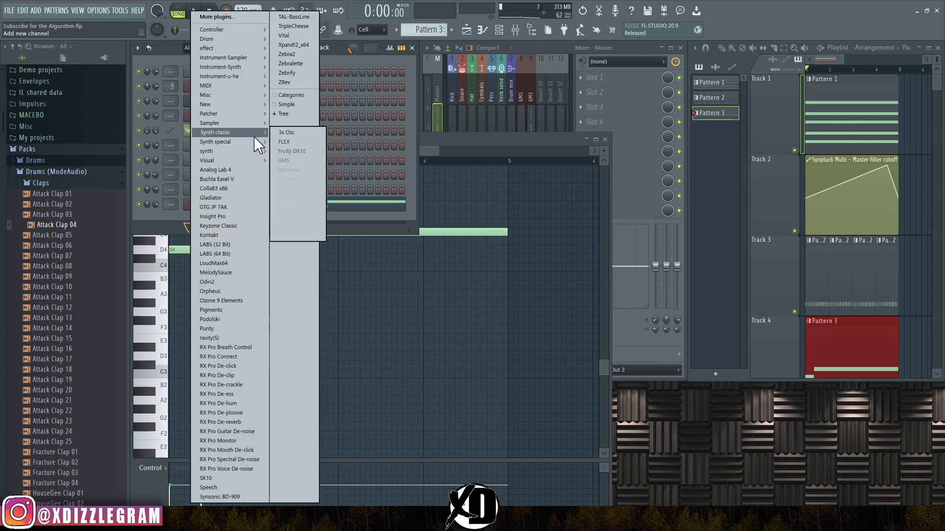
left_click(309, 152)
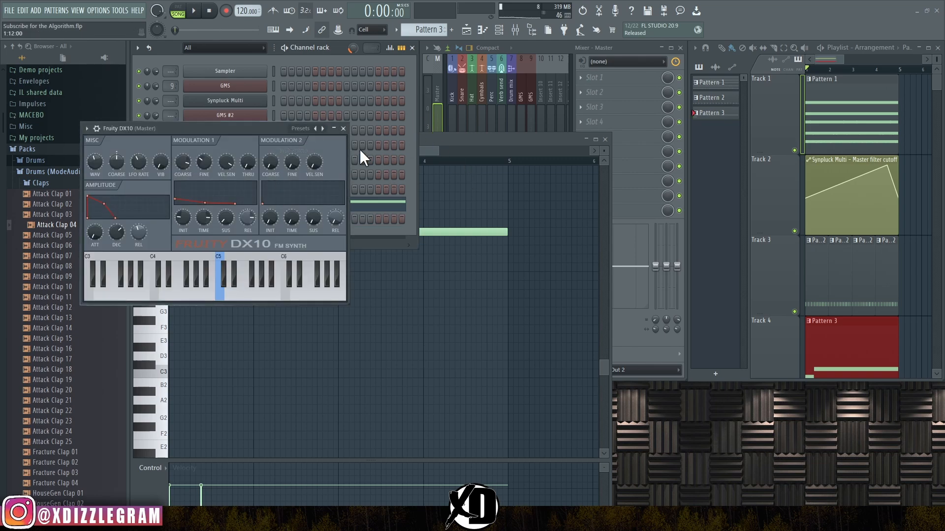
left_click(320, 128)
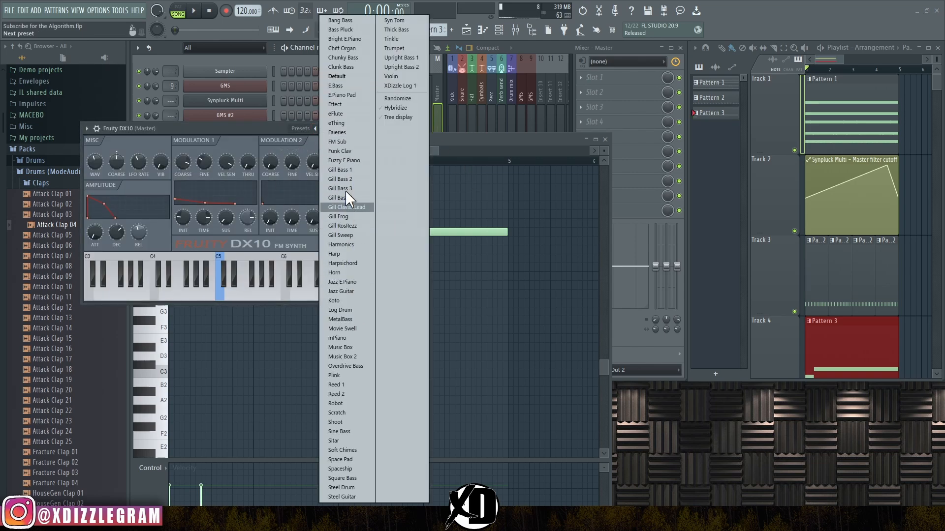
left_click(344, 114)
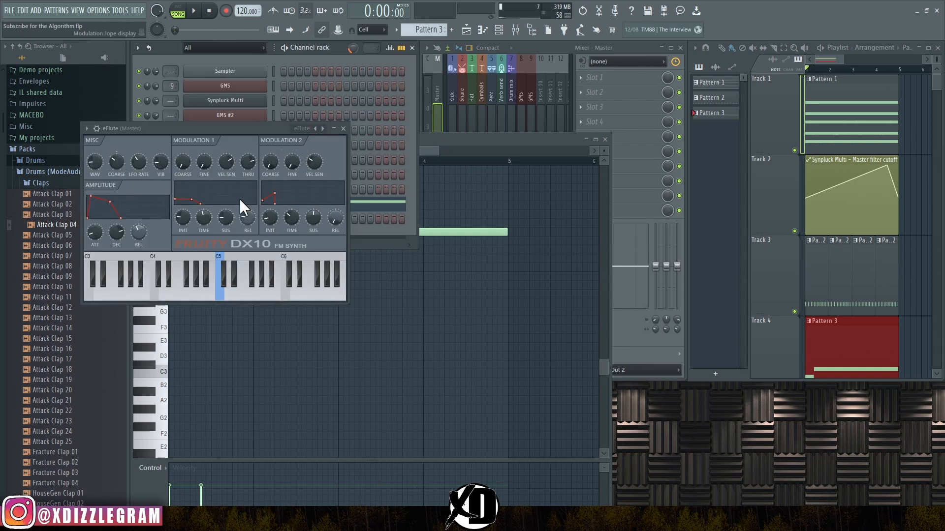
left_click(342, 129)
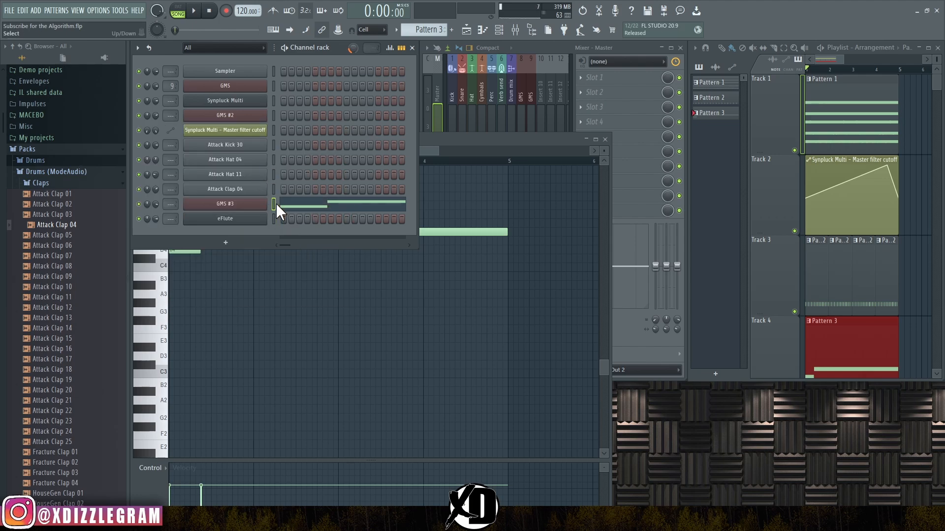
Copy the GMS #3 bass notes to the eFlute channel and play the song
left_click(274, 219)
key("ctrl+v")
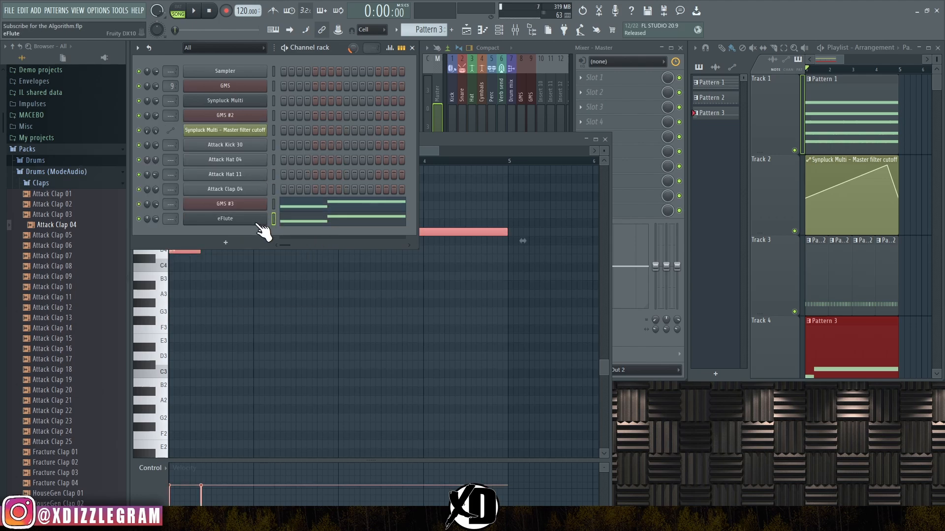
key("space")
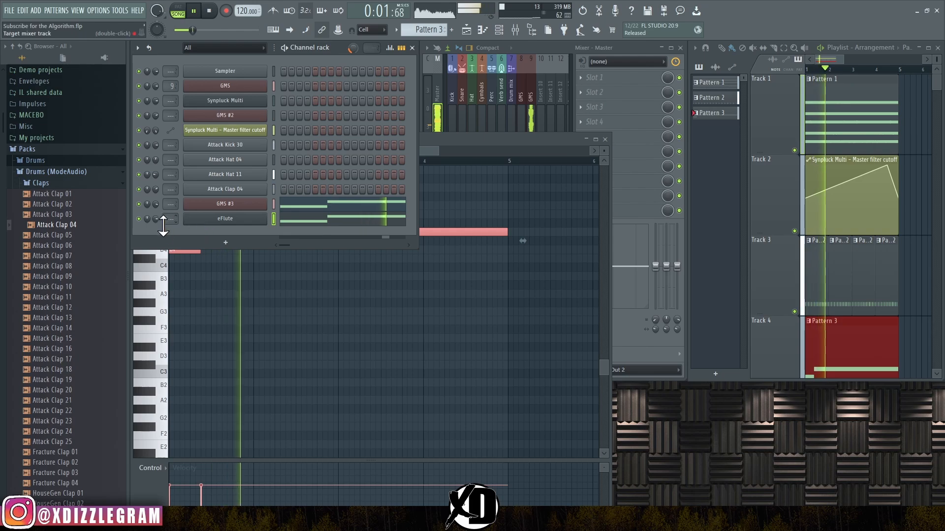
Route GMS #3 to mixer track 10 and cut its low-shelf EQ by about 9.7 dB at 123 Hz
left_click(225, 204)
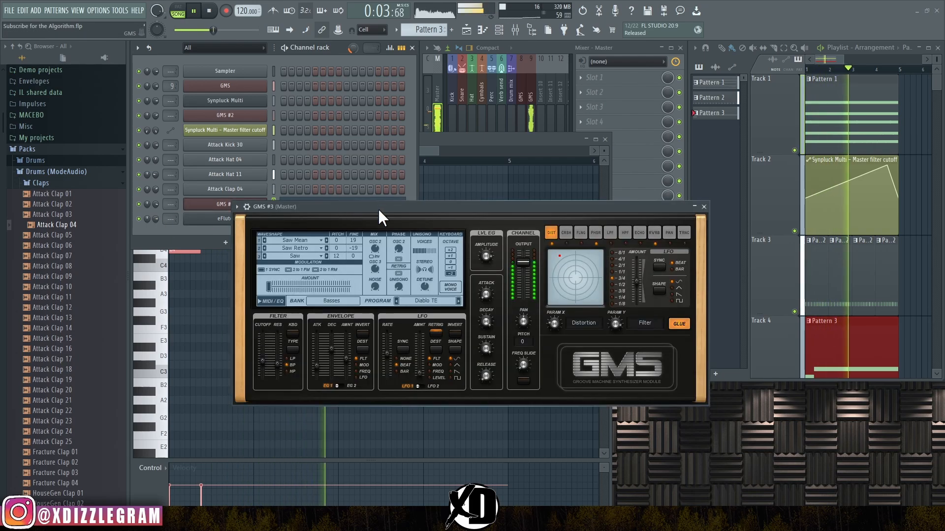
key("space")
left_click(698, 230)
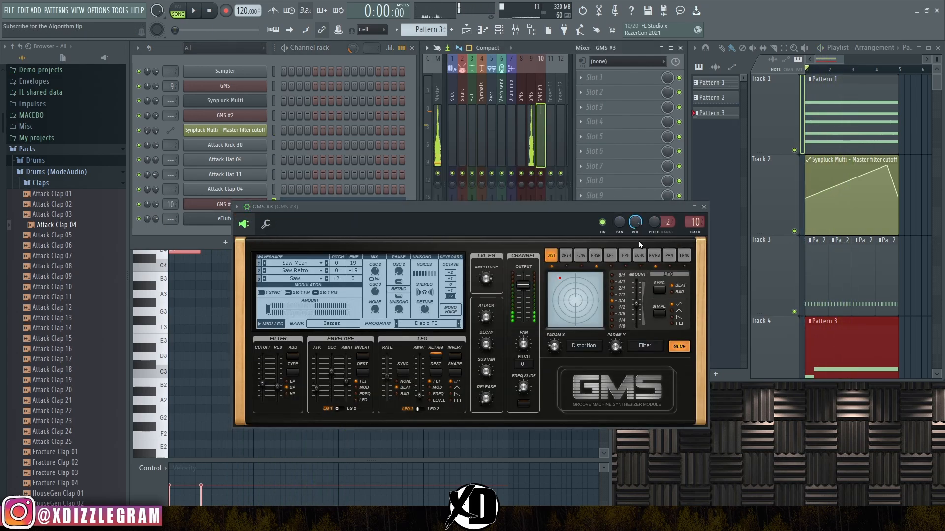
left_click(704, 207)
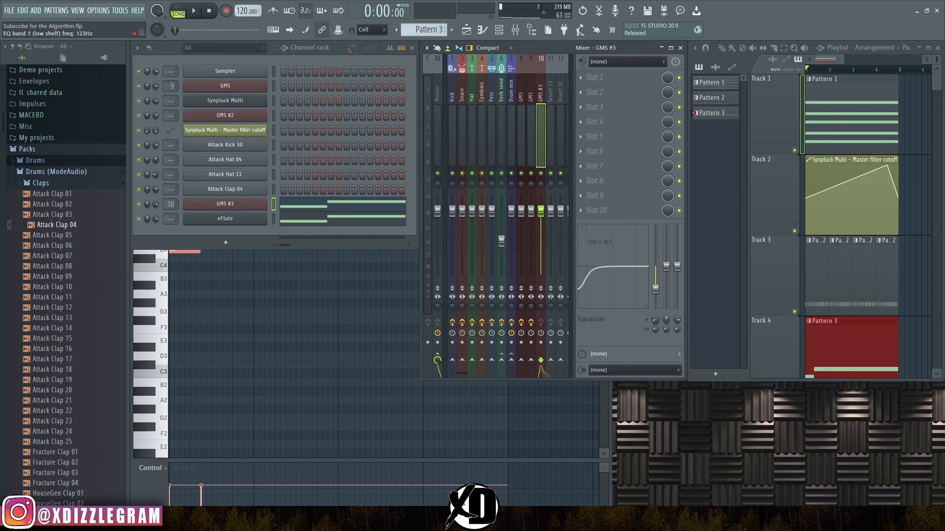
Listen to the song, then transpose the eFlute notes down one octave to D3 and E3
key("space")
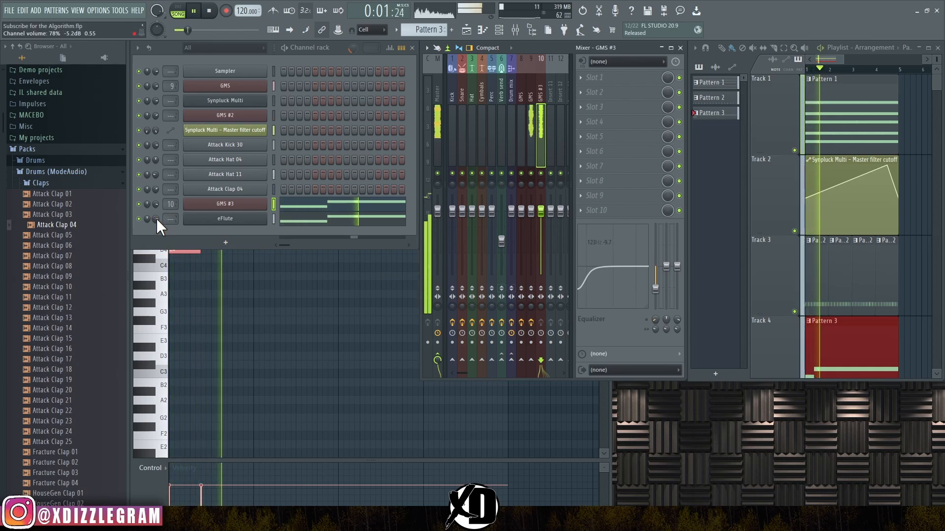
left_click(333, 222)
key("space")
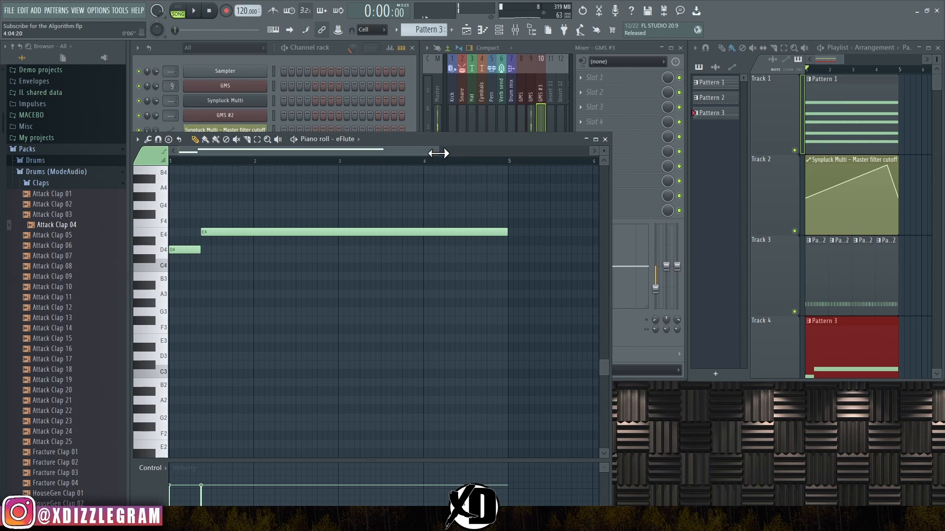
left_click_drag(438, 153, 402, 154)
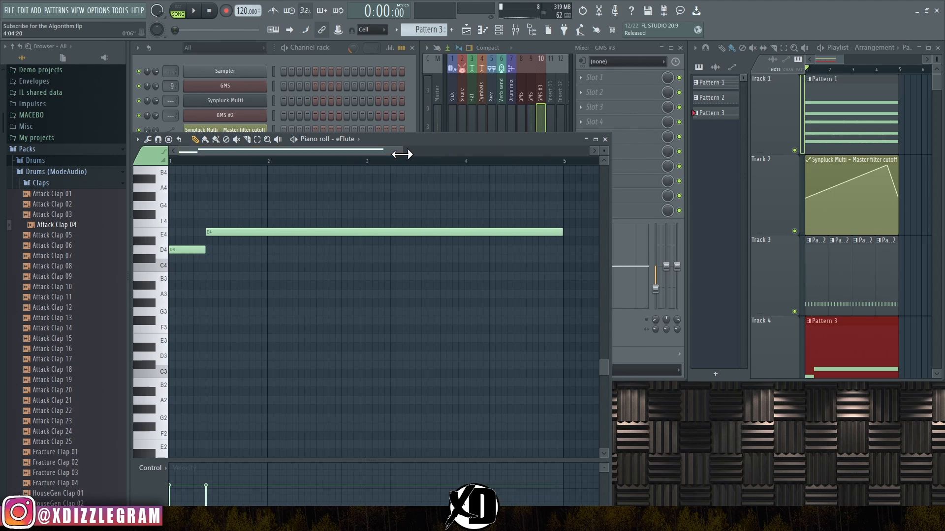
key("ctrl+Down")
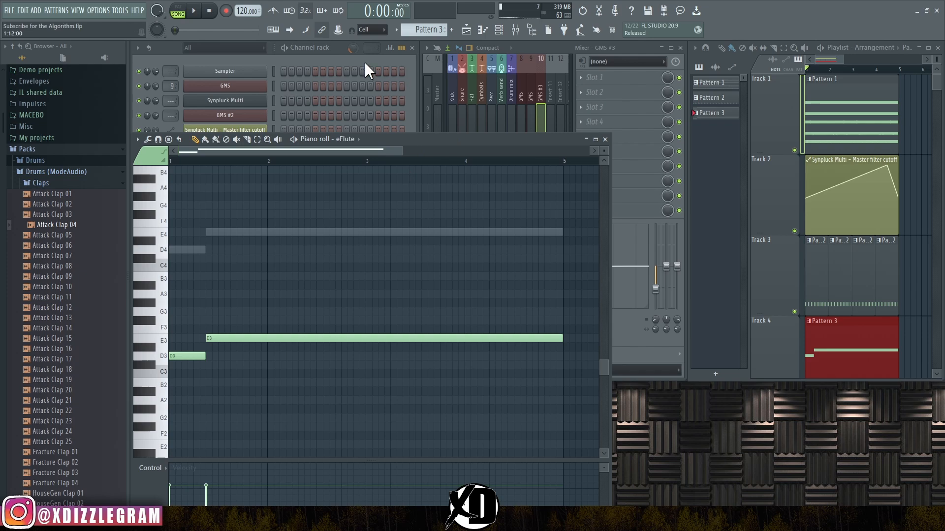
Listen to the song, transpose the eFlute notes up one octave to D4 and E4, and play it again
left_click(342, 60)
key("space")
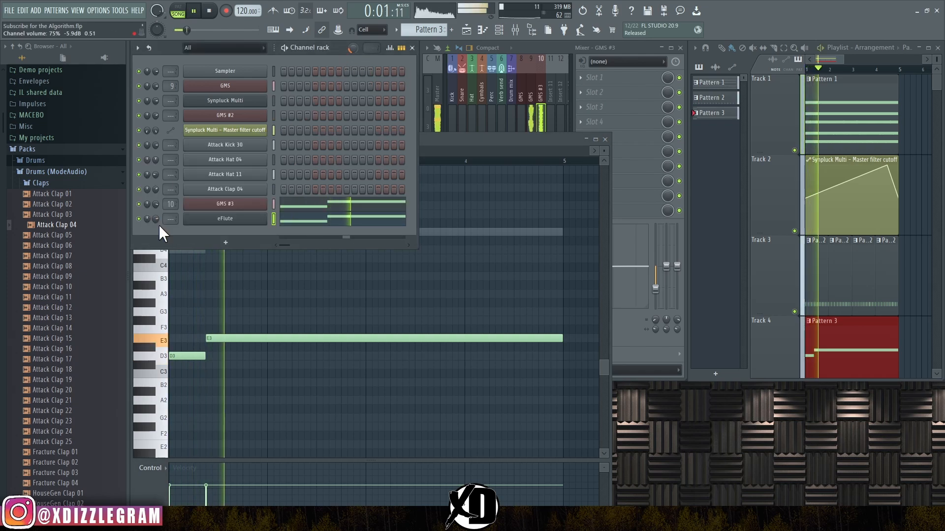
key("space")
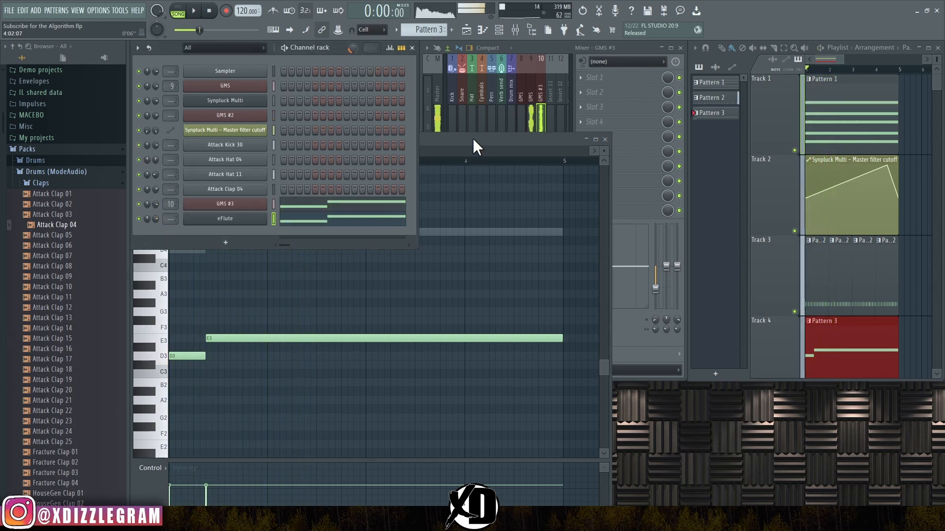
left_click(474, 141)
key("ctrl+Up")
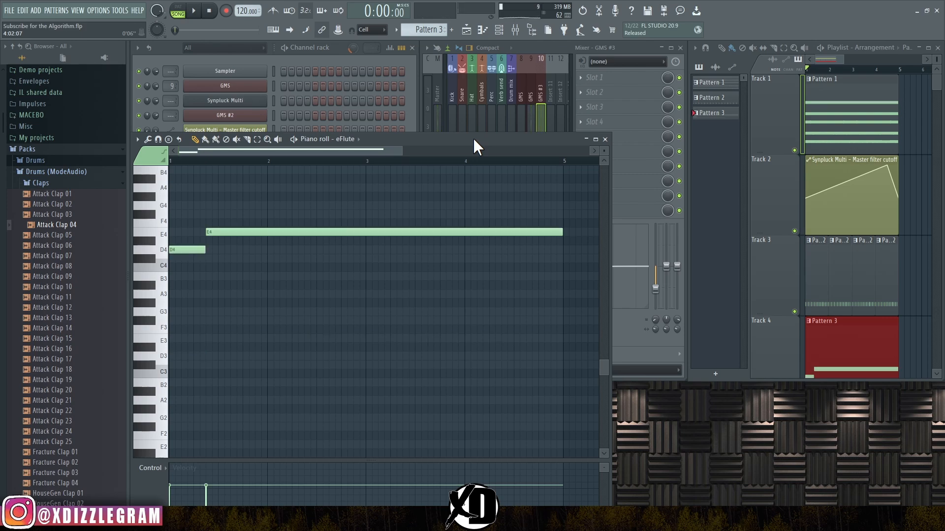
key("space")
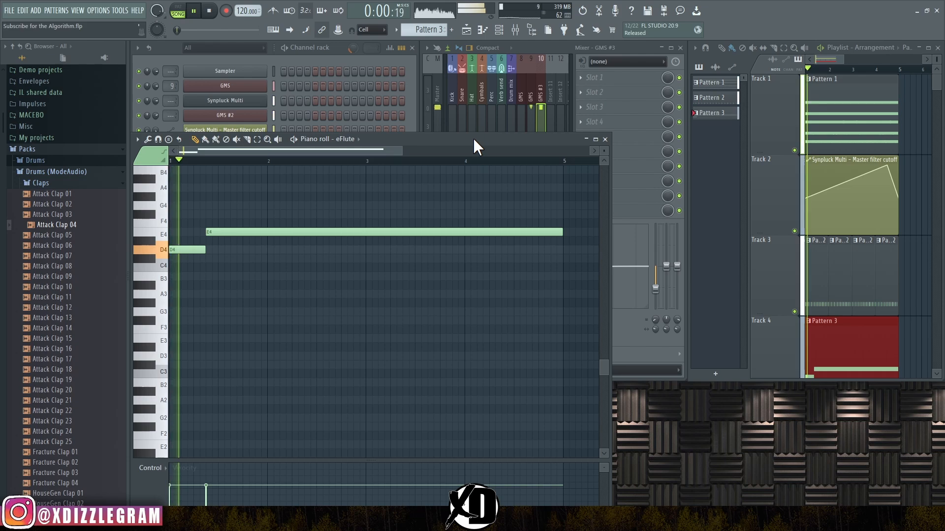
Lower the starting point of the Synpluck Multi master filter cutoff automation and adjust the channel levels during playback
left_click(363, 60)
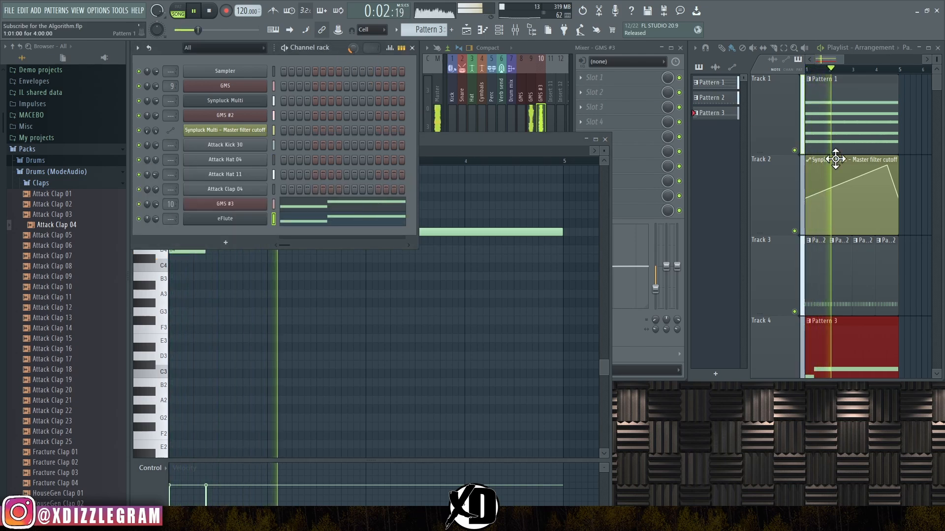
left_click(809, 208)
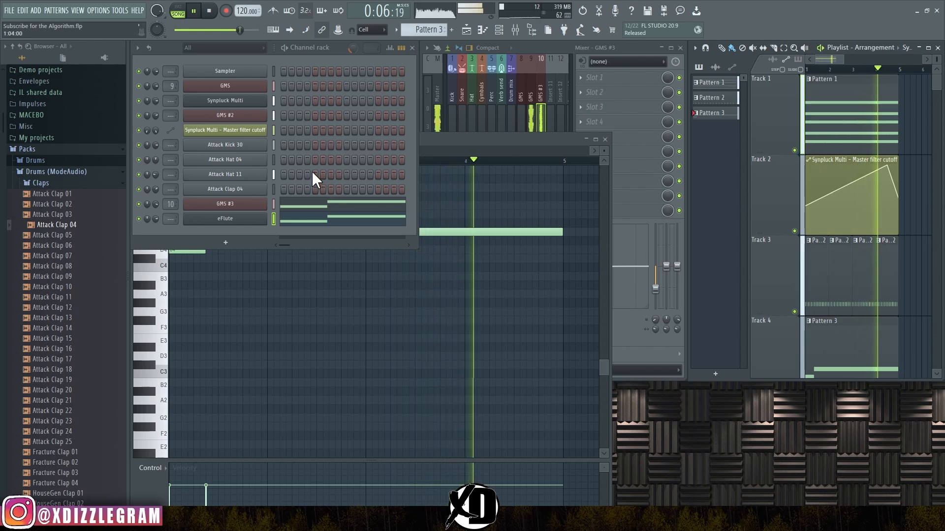
left_click(833, 159)
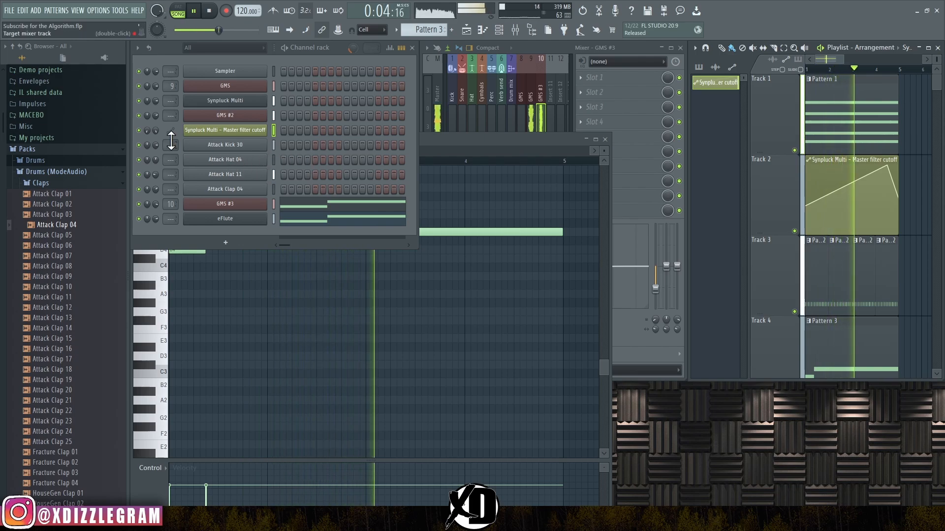
scroll(156, 116, "up", 3)
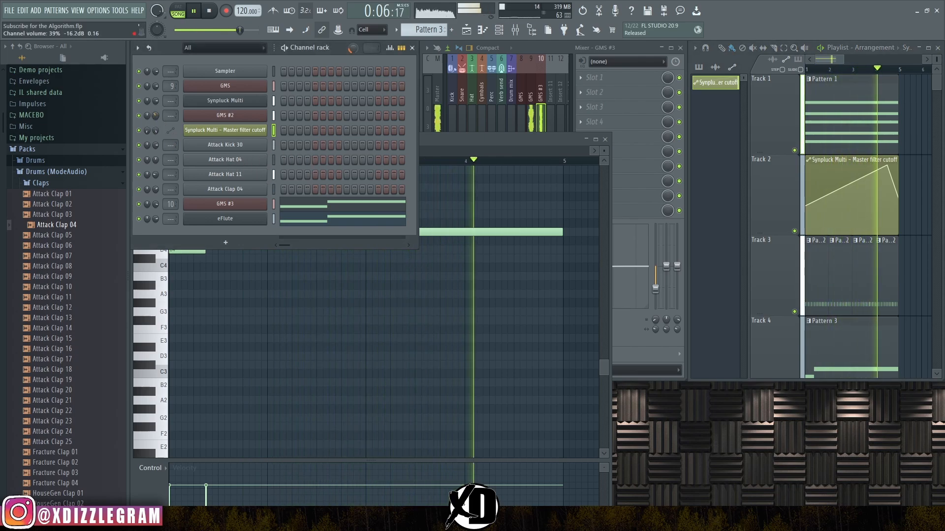
scroll(155, 115, "up", 3)
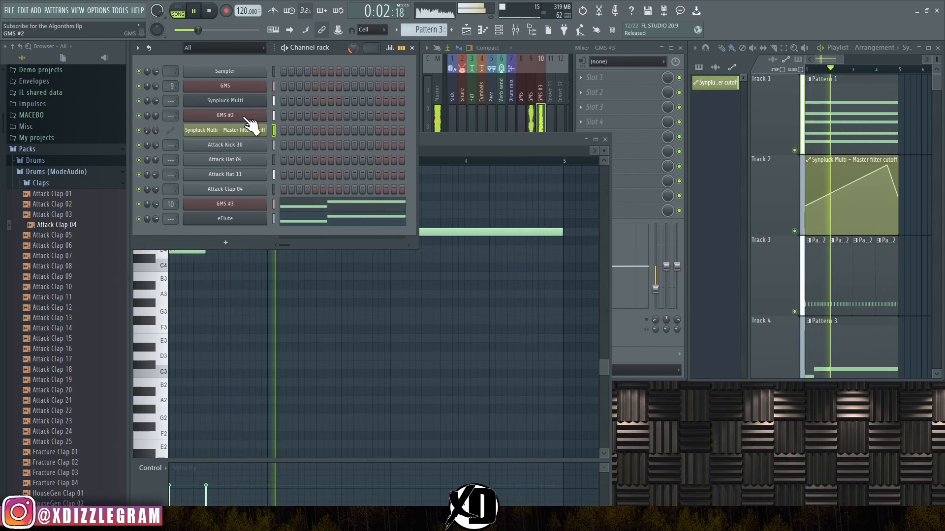
Stop playback and route the Synpluck Multi channel to mixer track 11
left_click(237, 101)
left_click_drag(367, 139, 403, 90)
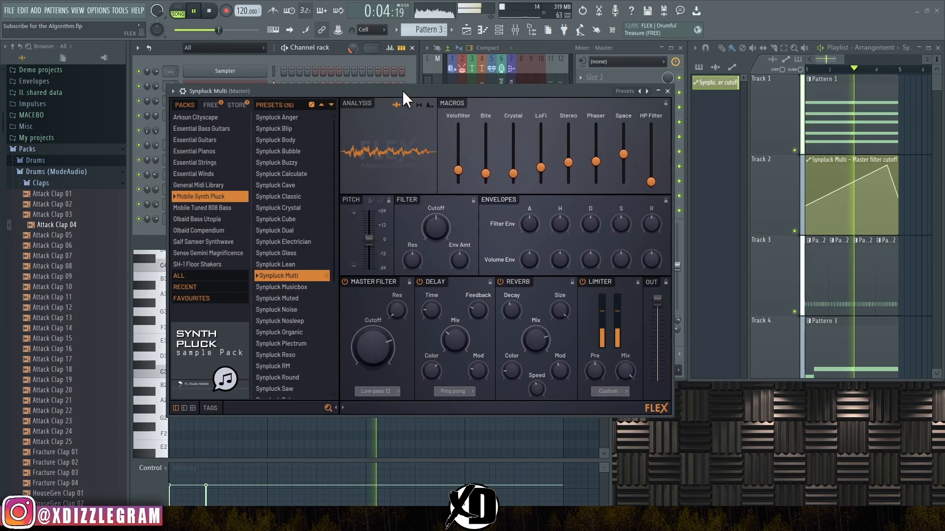
key("space")
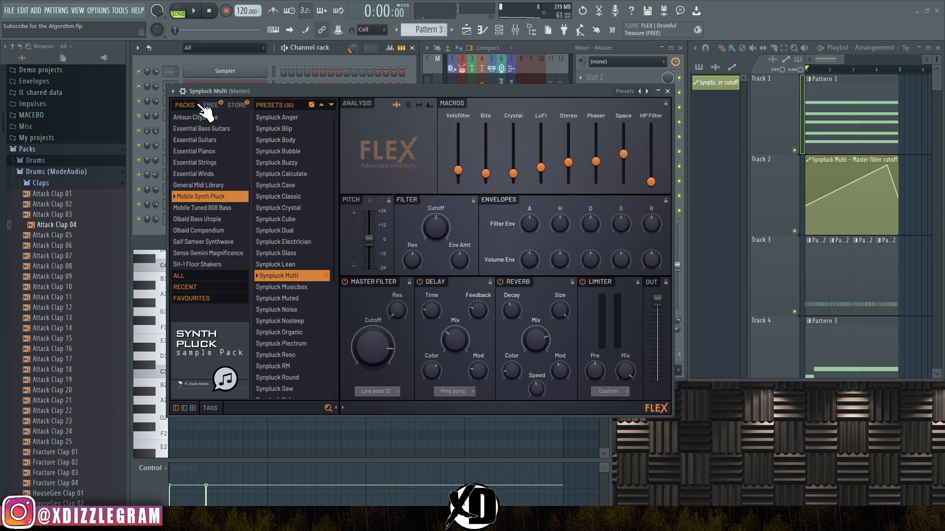
left_click(184, 92)
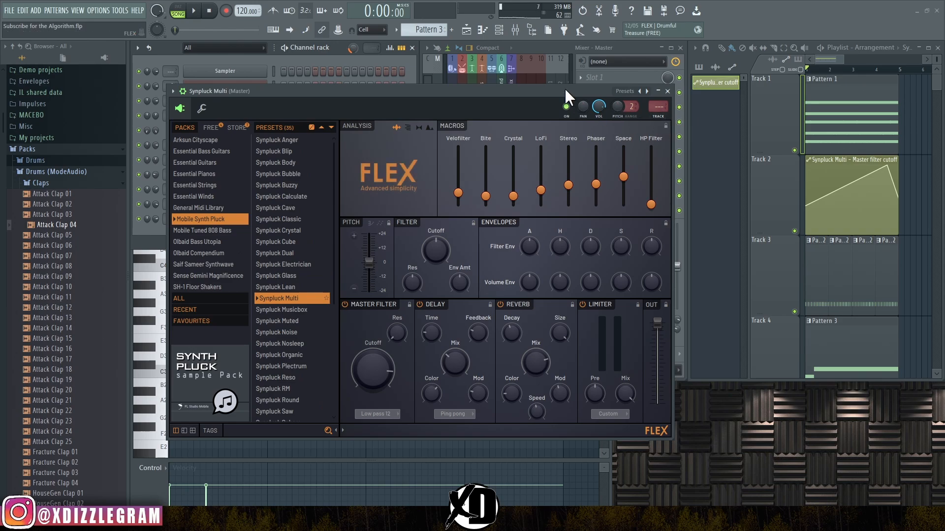
left_click_drag(565, 87, 558, 81)
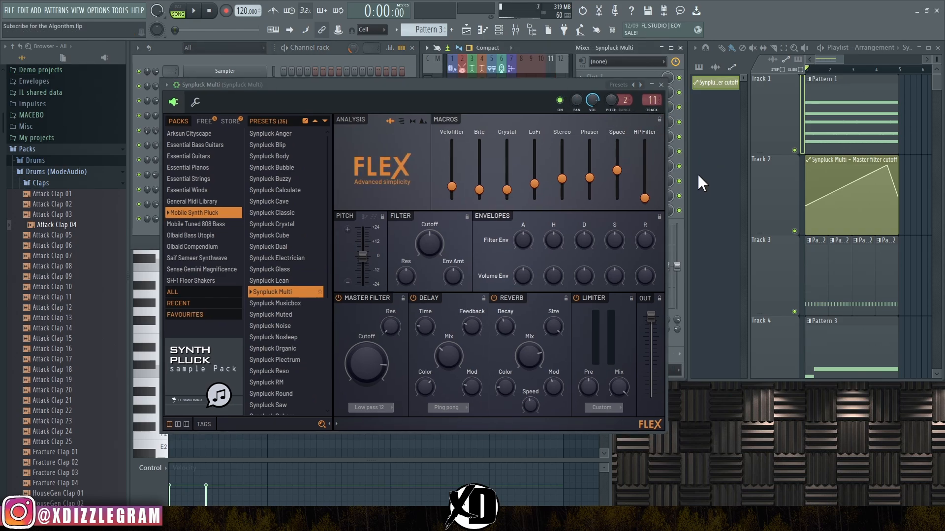
left_click(662, 85)
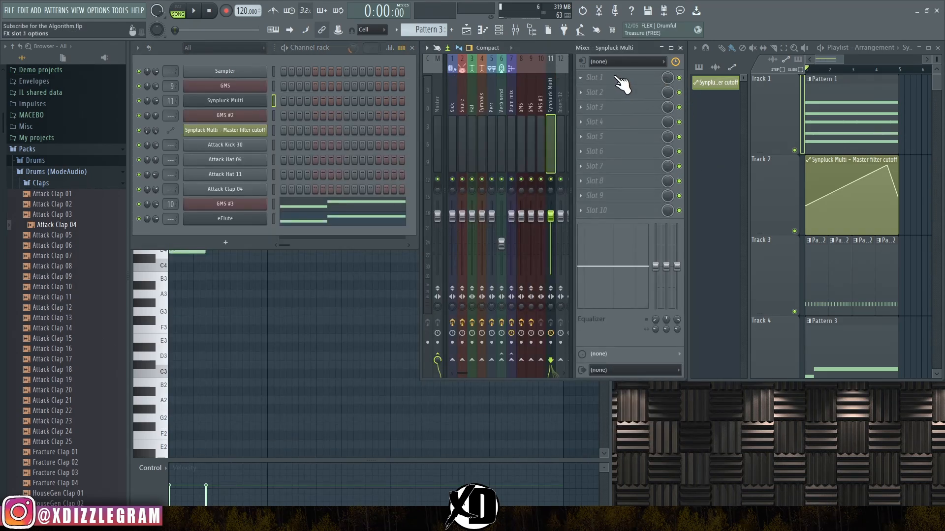
Load Fruity Delay 3 into slot 1 of the Synpluck Multi mixer track
left_click(615, 79)
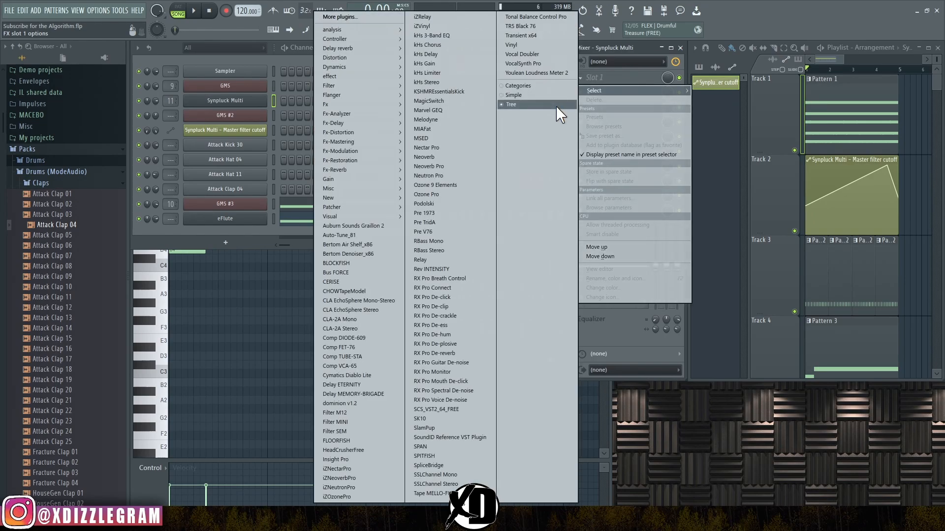
mouse_move(351, 48)
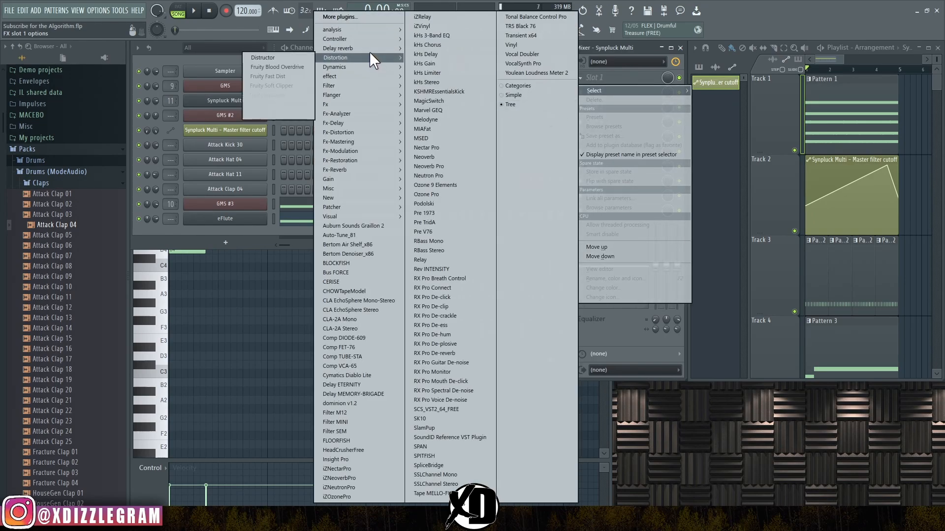
left_click(295, 68)
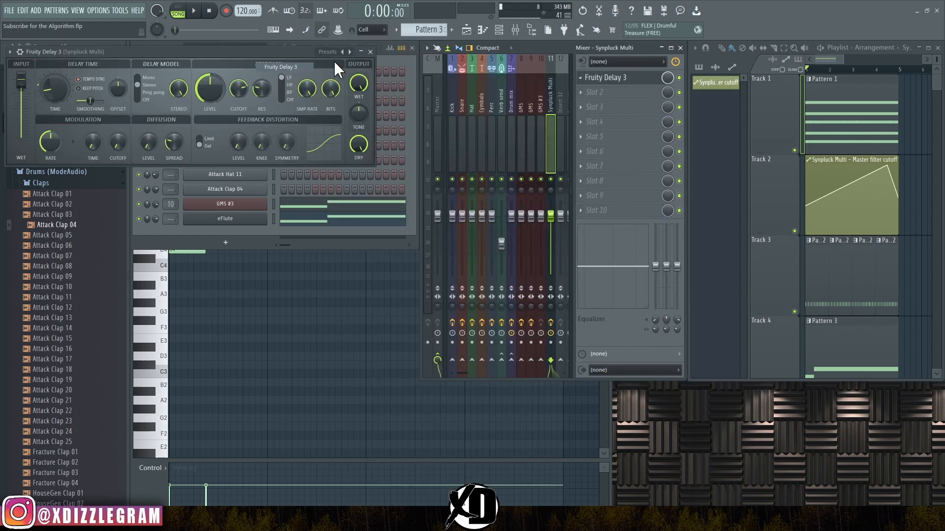
left_click_drag(252, 60, 362, 75)
During playback, reduce the wet output of Fruity Delay 3, raise its offset and set the delay time to 1:24
key("space")
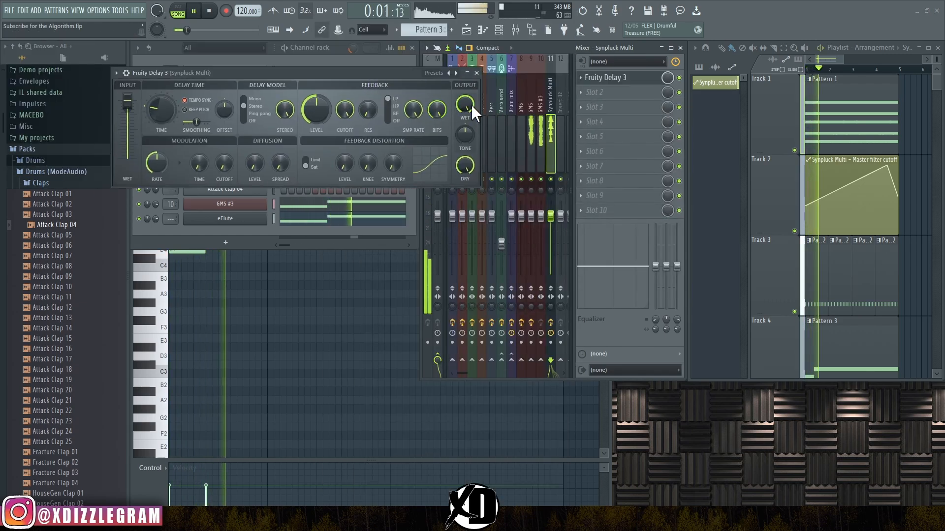
left_click_drag(387, 75, 493, 232)
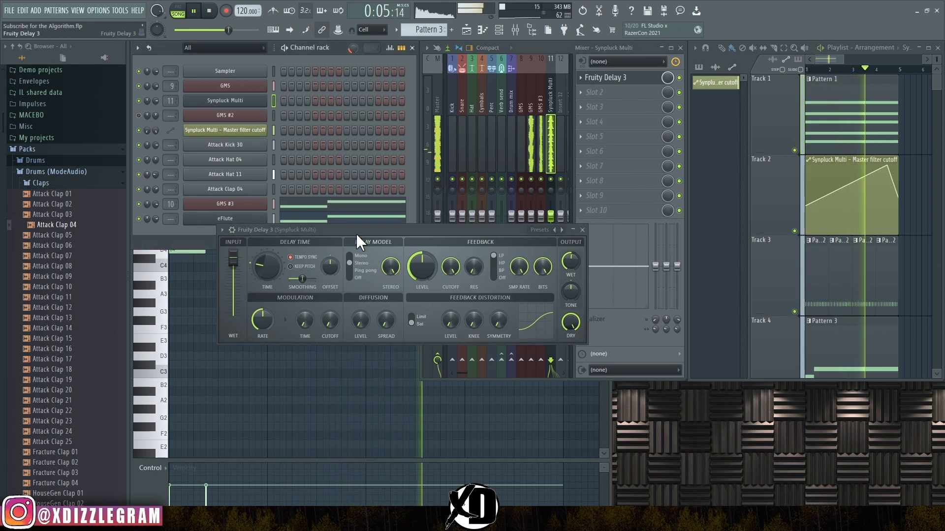
left_click_drag(334, 264, 334, 259)
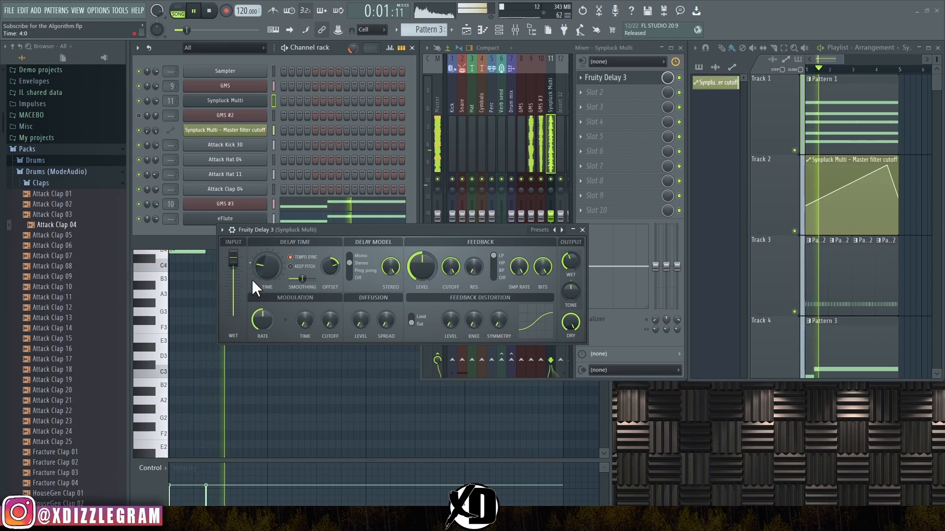
key("space")
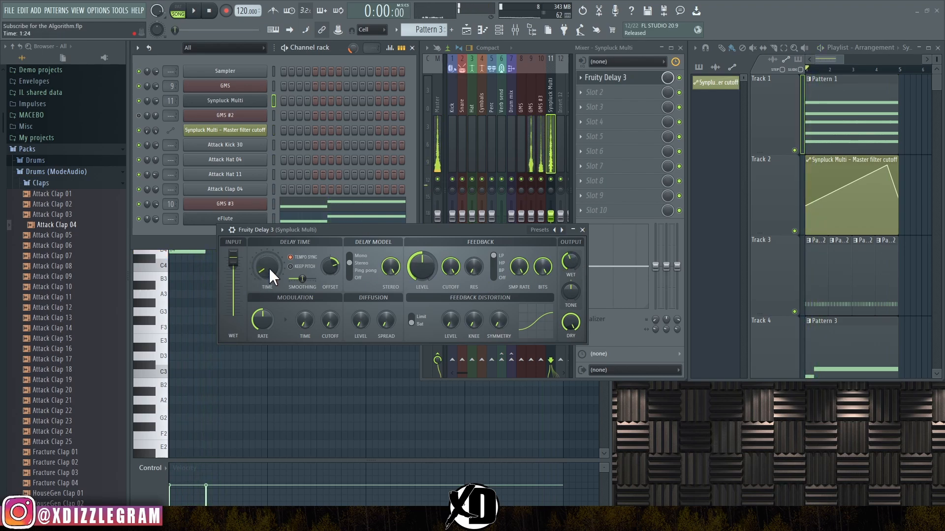
Raise the starting point of the Synpluck Multi master filter cutoff automation during playback and replay the song from the start
key("space")
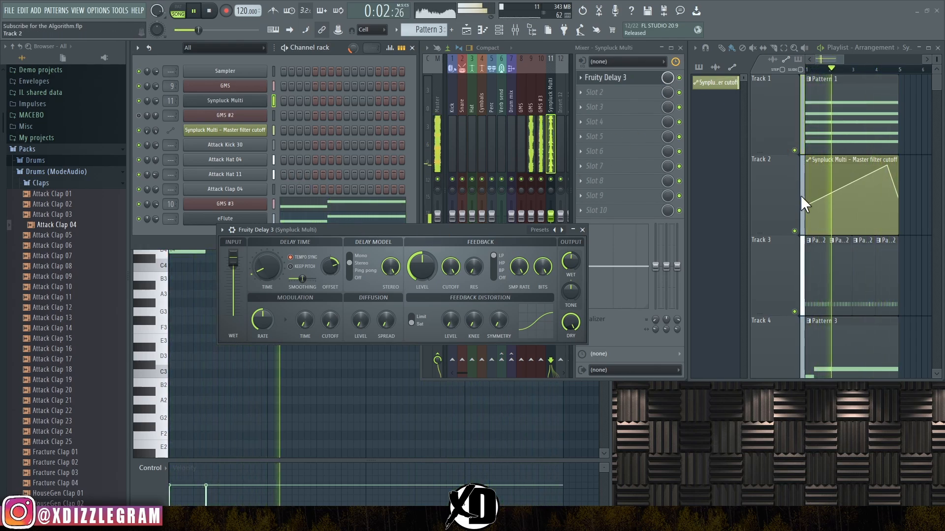
left_click_drag(811, 209, 811, 203)
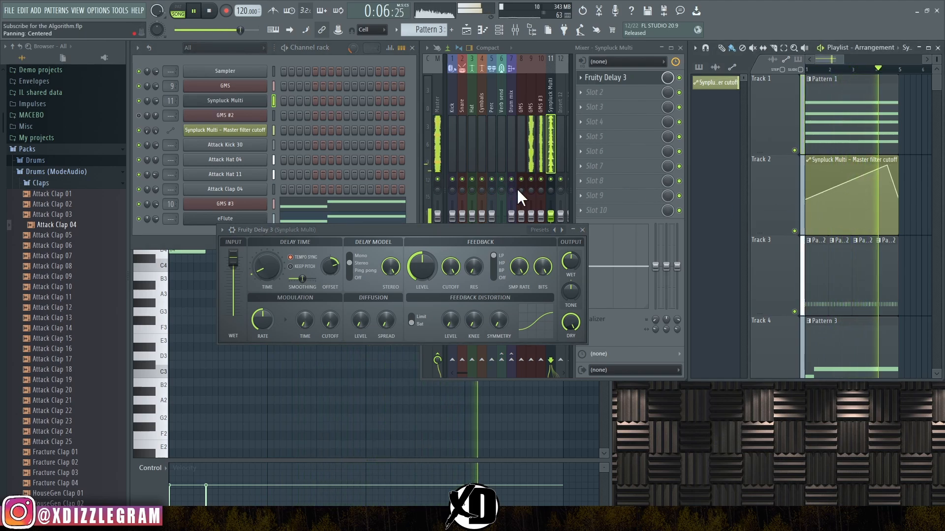
key("space")
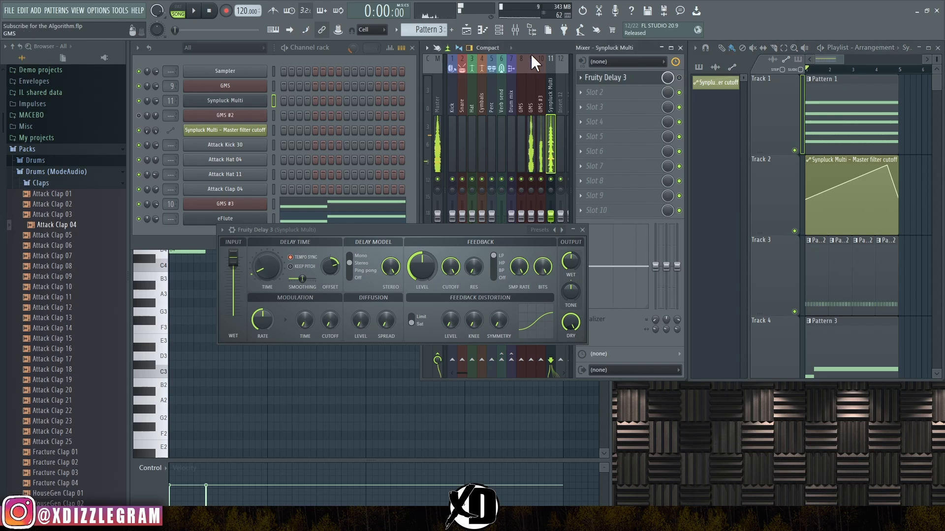
key("space")
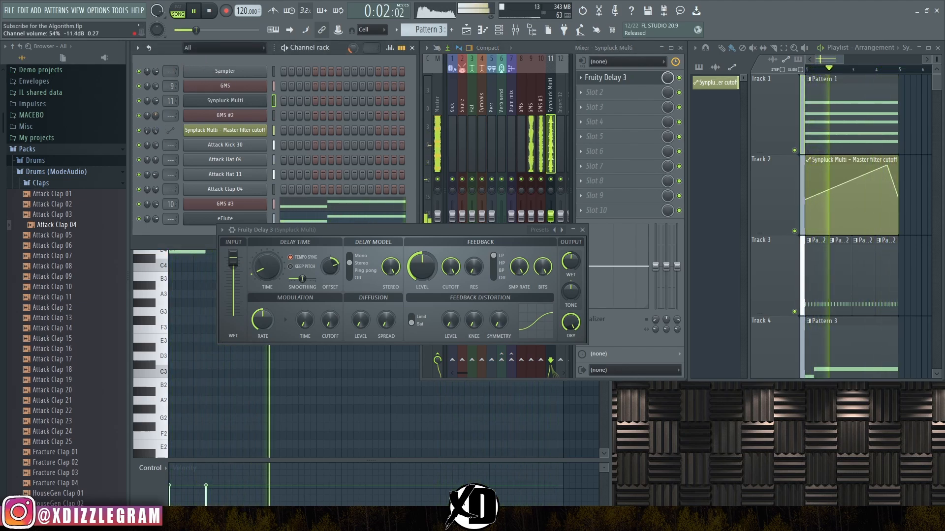
Enlarge the playlist window, compare the song with Track 3 muted and unmuted, and stop playback
scroll(155, 116, "down", 3)
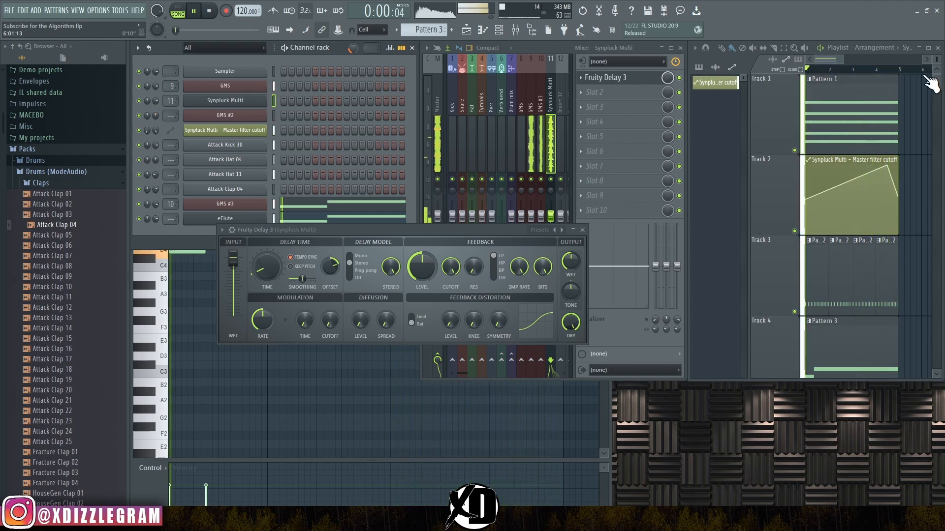
left_click_drag(934, 81, 933, 58)
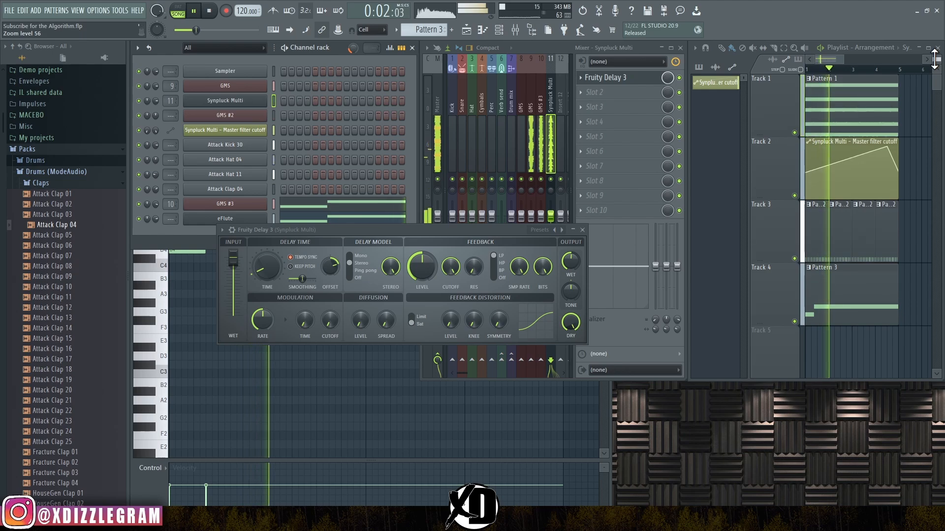
left_click_drag(832, 380, 833, 443)
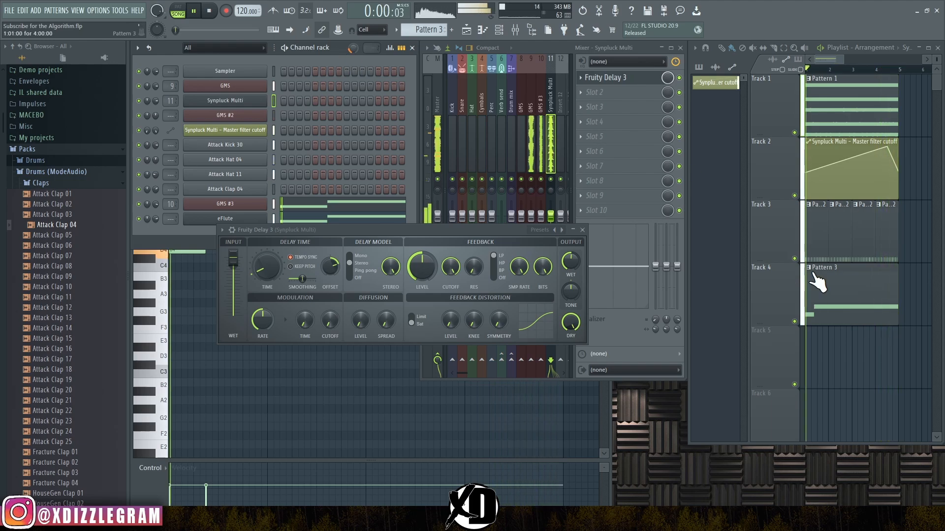
left_click(795, 258)
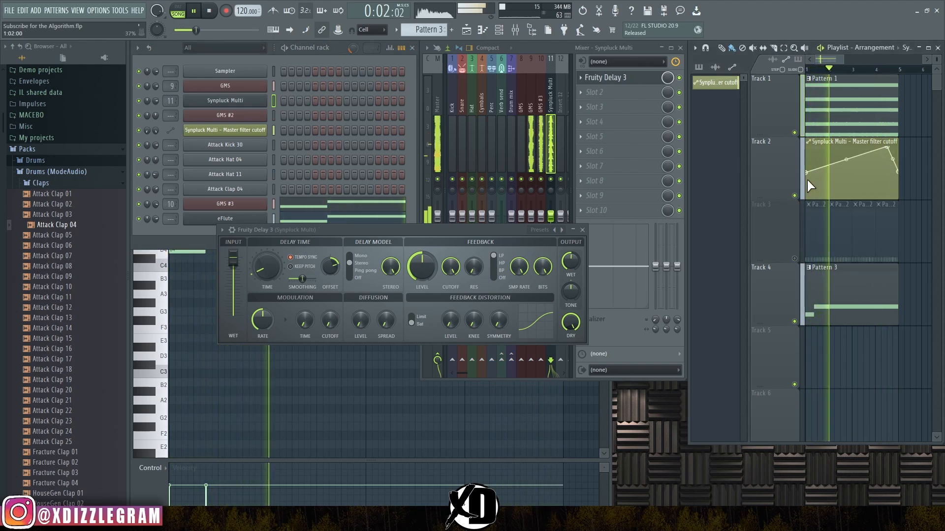
left_click(794, 258)
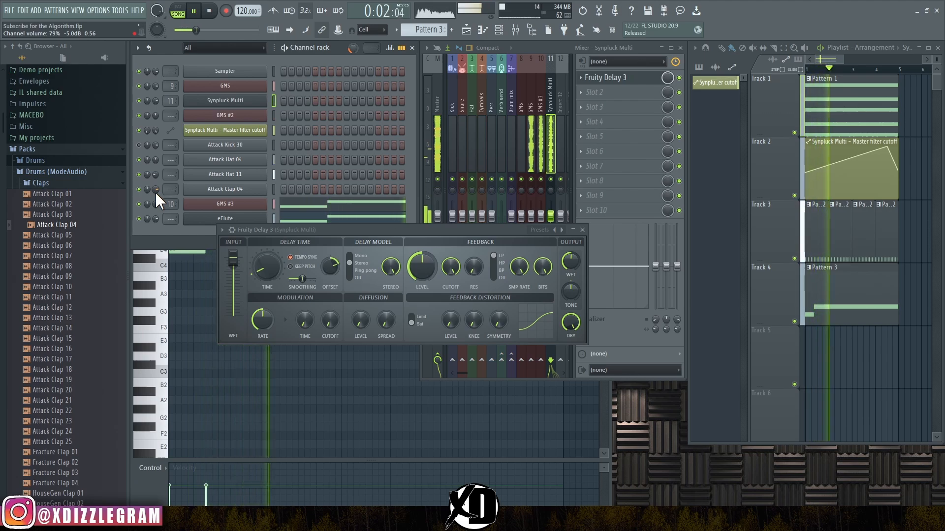
left_click_drag(841, 64, 844, 62)
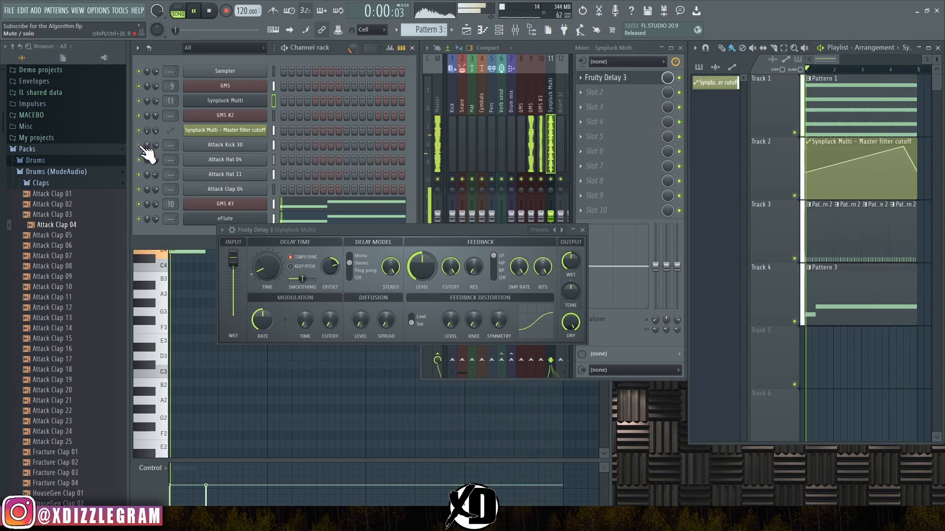
key("space")
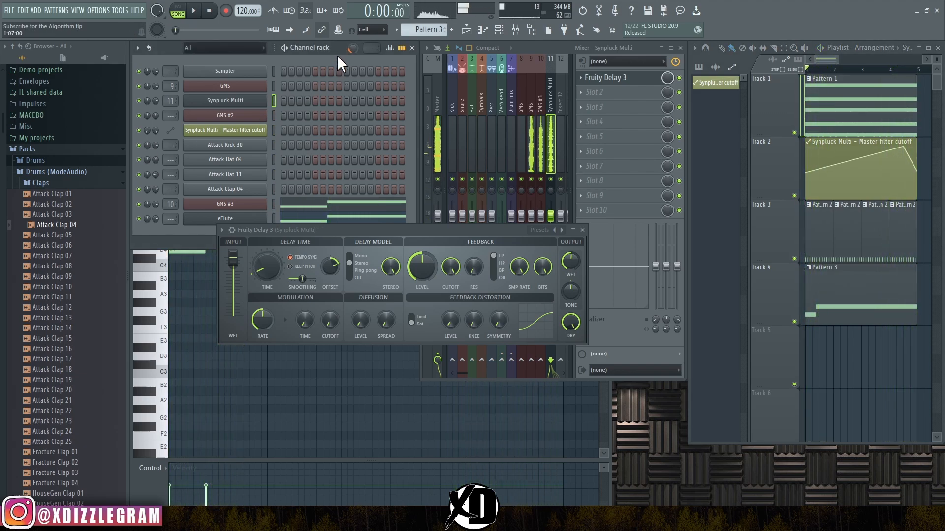